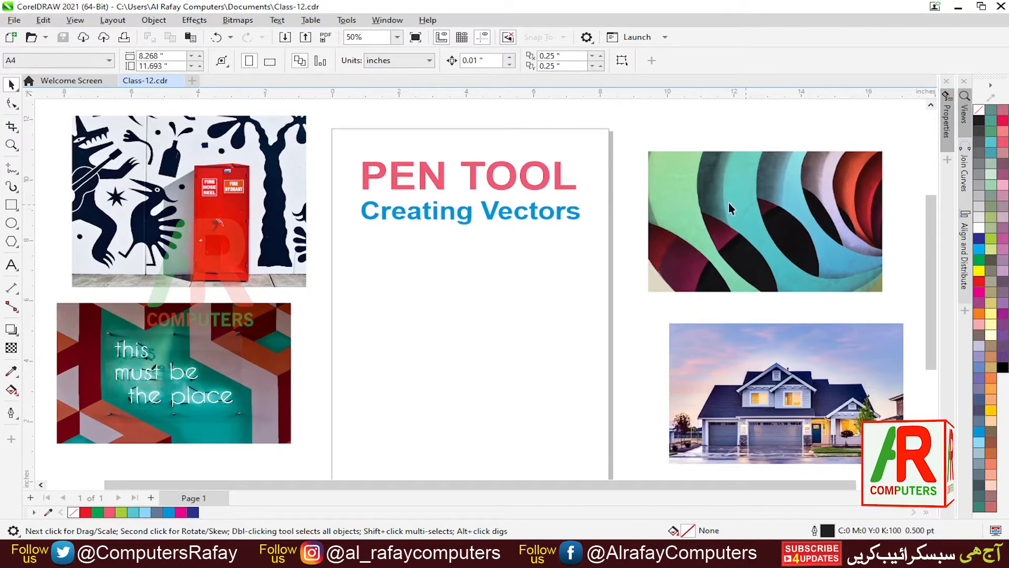
Examine the four reference photos around the page up close: the curved colour mural, the house, the neon sign and the fire hydrant wall.
key(F2)
drag(664, 151, 875, 284)
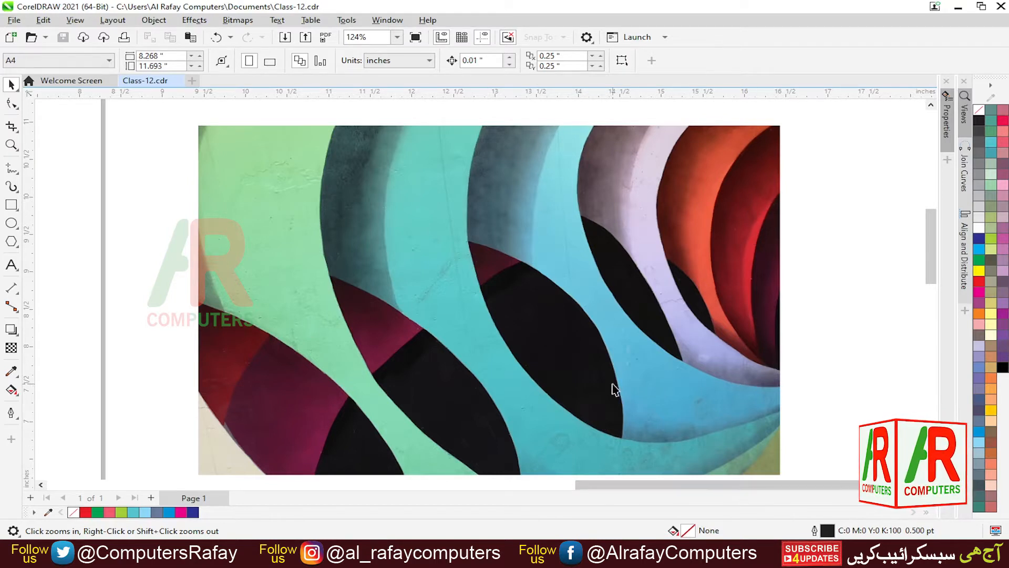
key(F4)
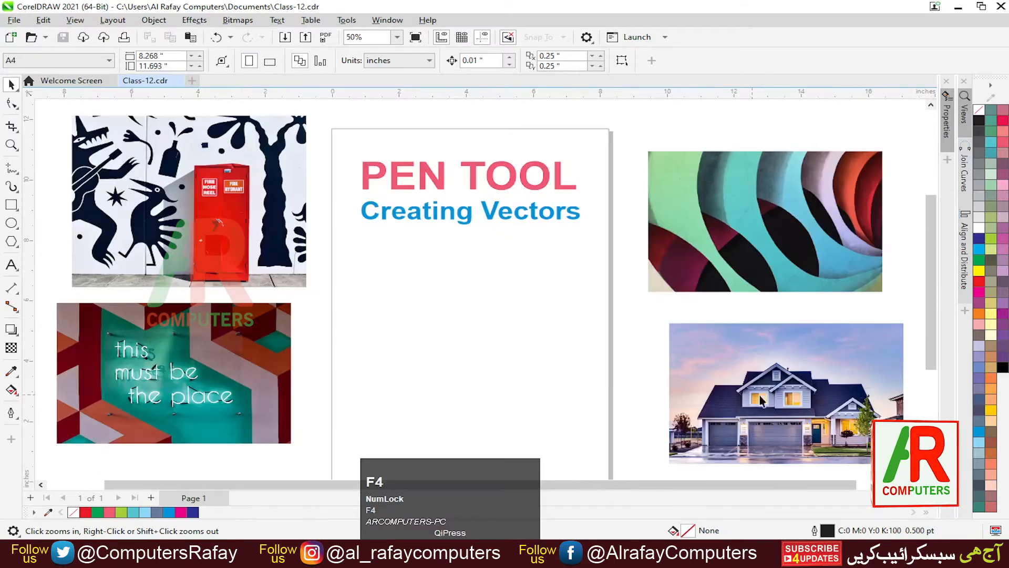
key(F2)
drag(665, 297, 868, 456)
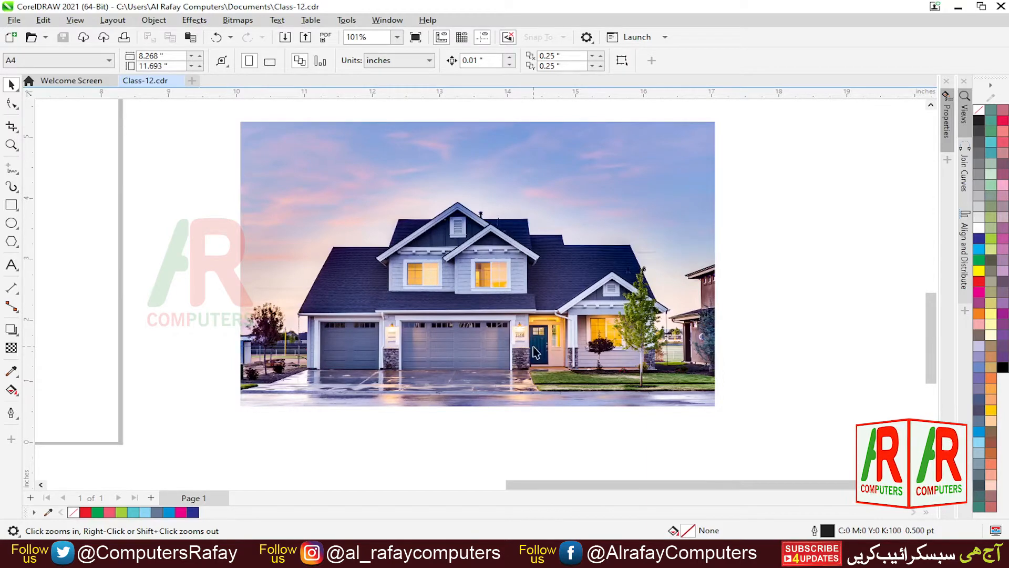
key(F4)
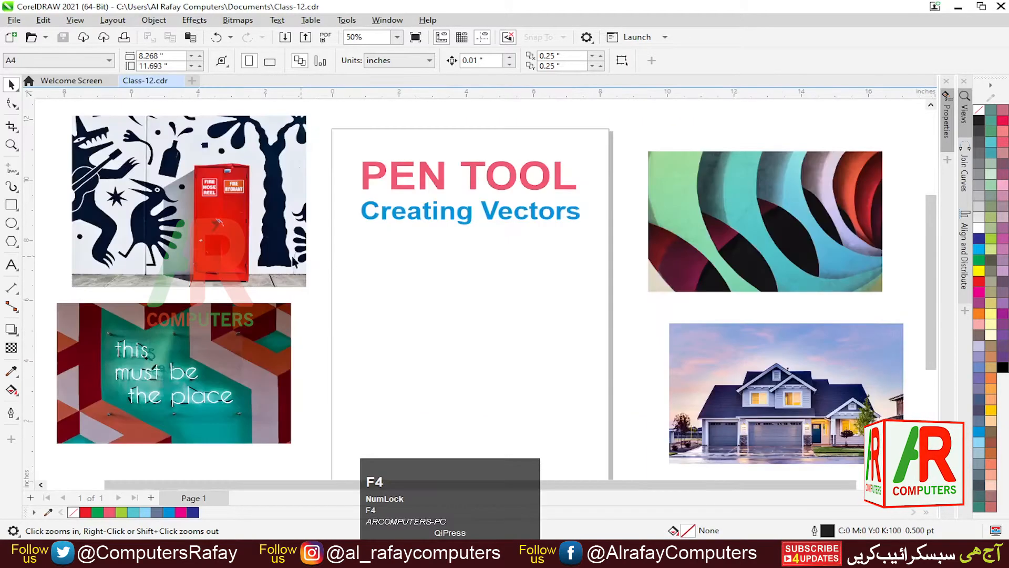
key(F2)
drag(98, 360, 309, 441)
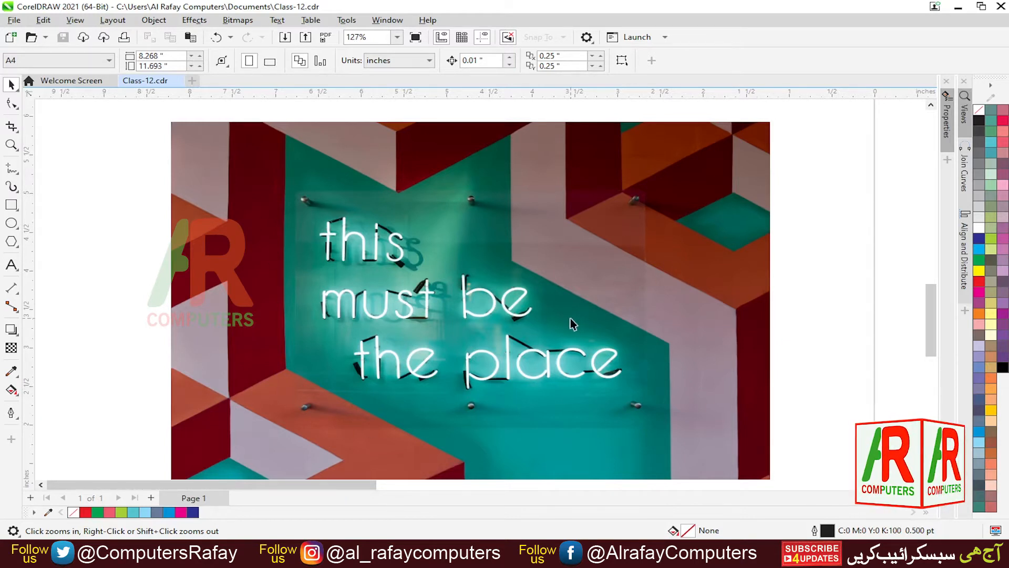
key(F4)
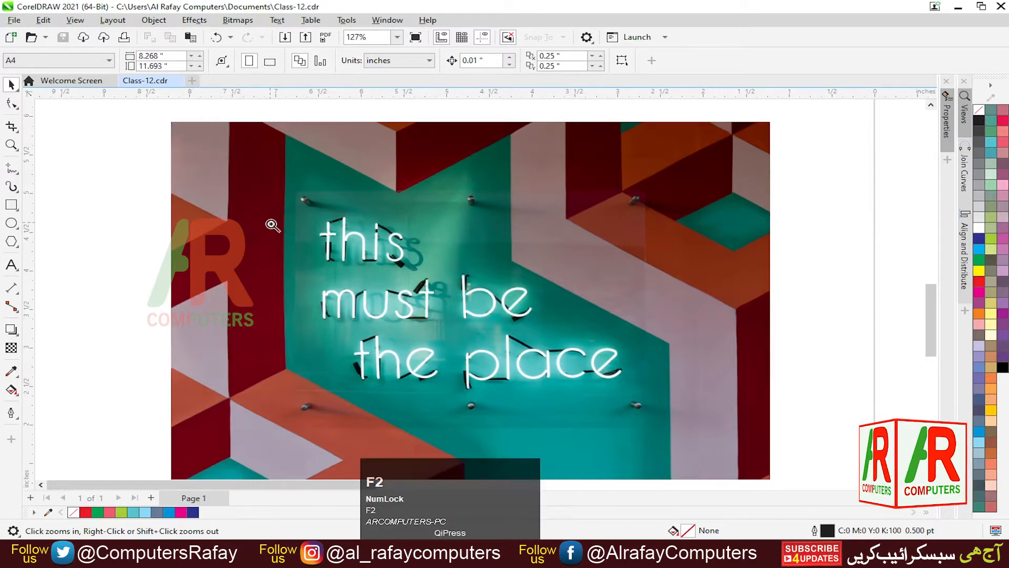
drag(66, 108, 307, 279)
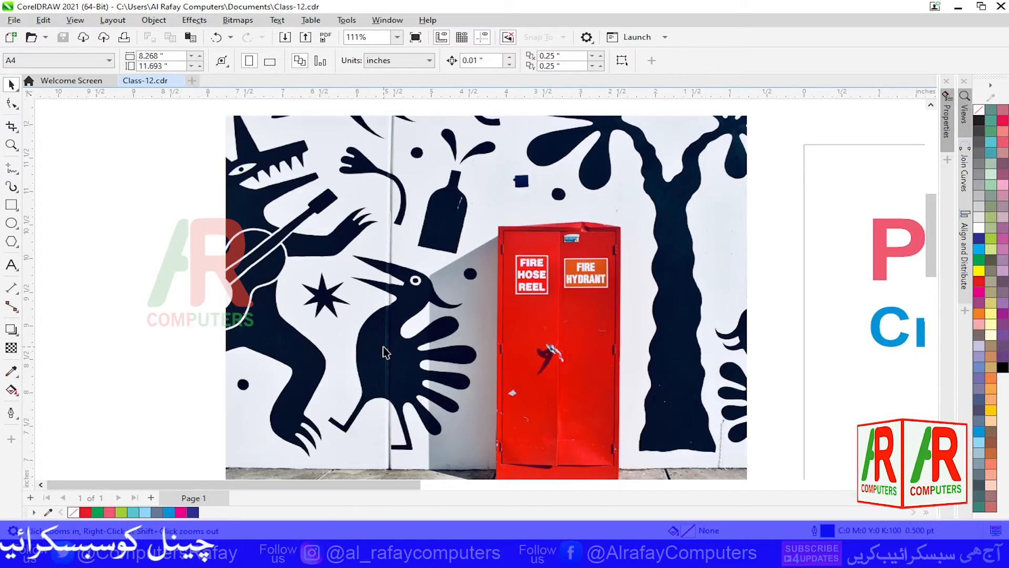
key(F4)
Draw a closed rectangle about 4.34 by 3.01 inches below the "Creating Vectors" title with the Pen tool, keeping its sides straight.
key(F2)
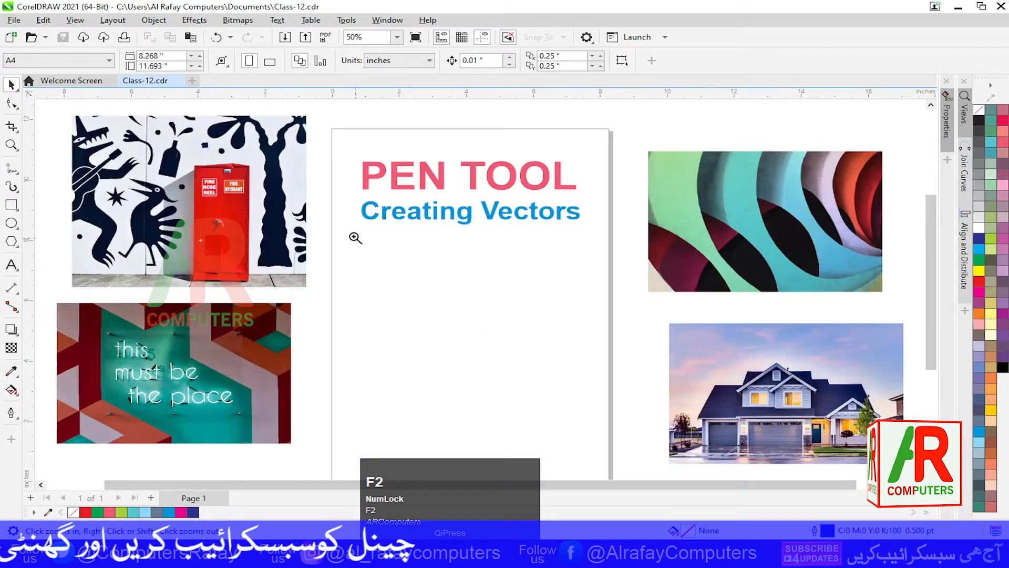
drag(324, 204, 599, 362)
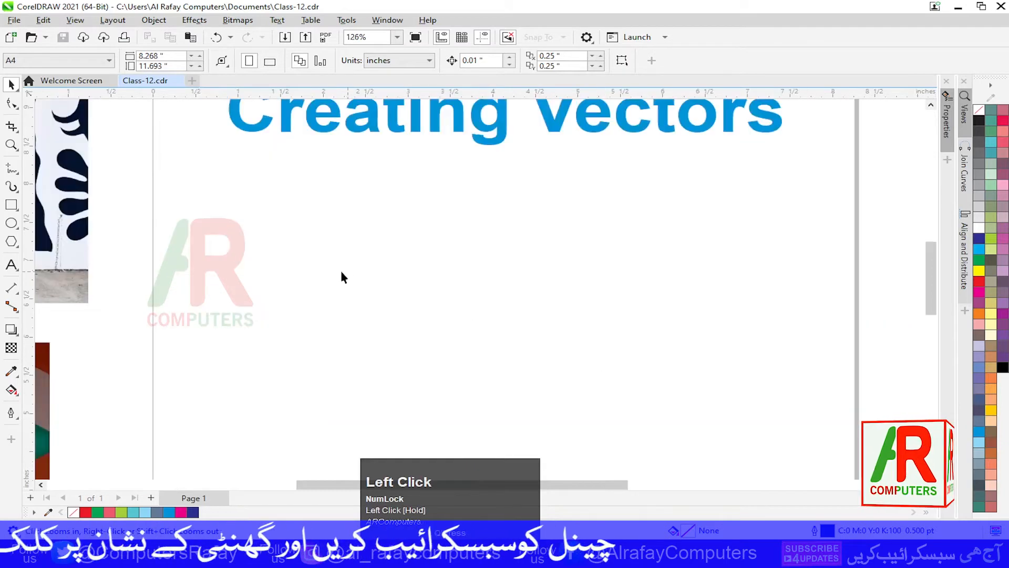
click(15, 176)
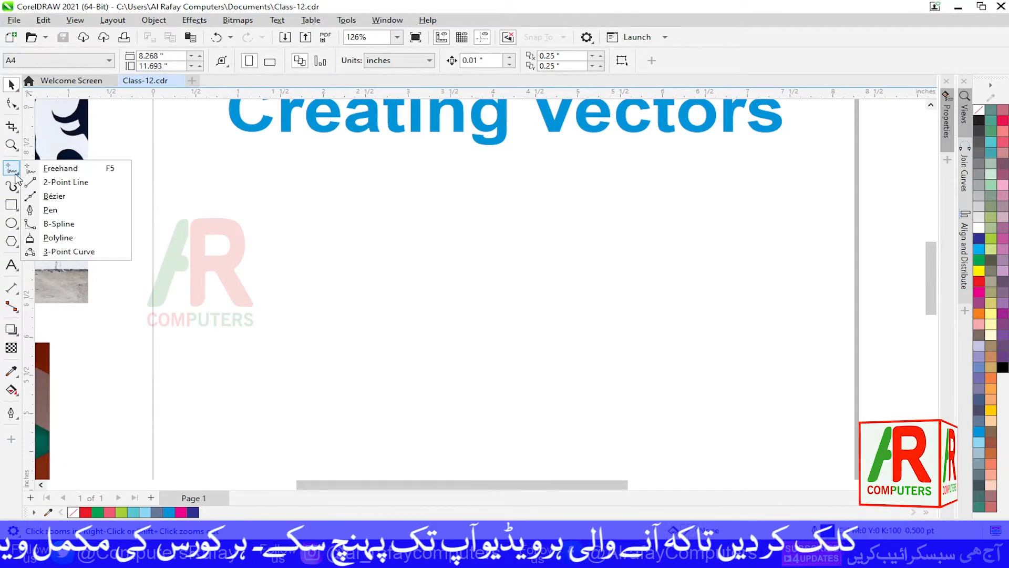
click(56, 211)
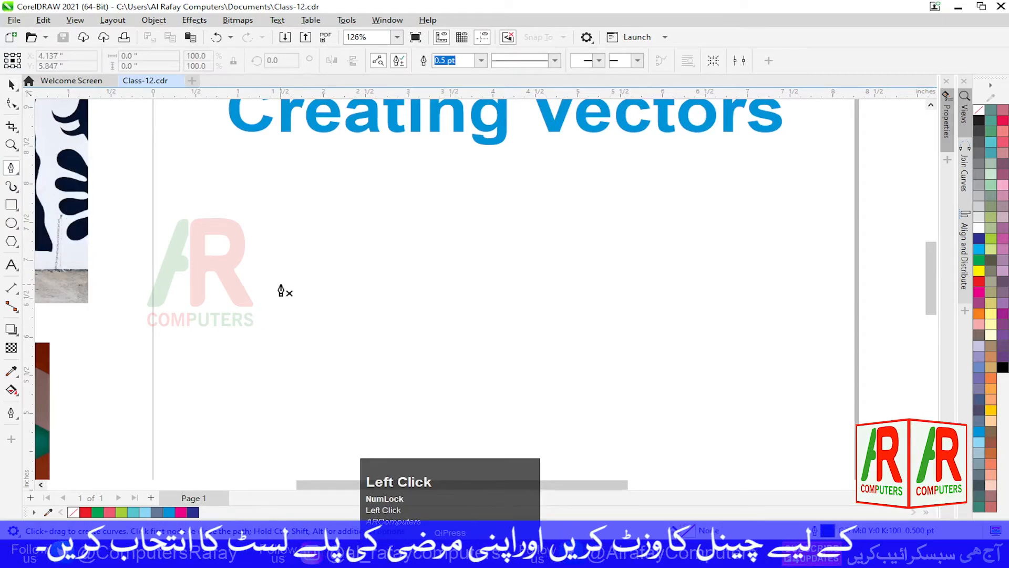
click(245, 204)
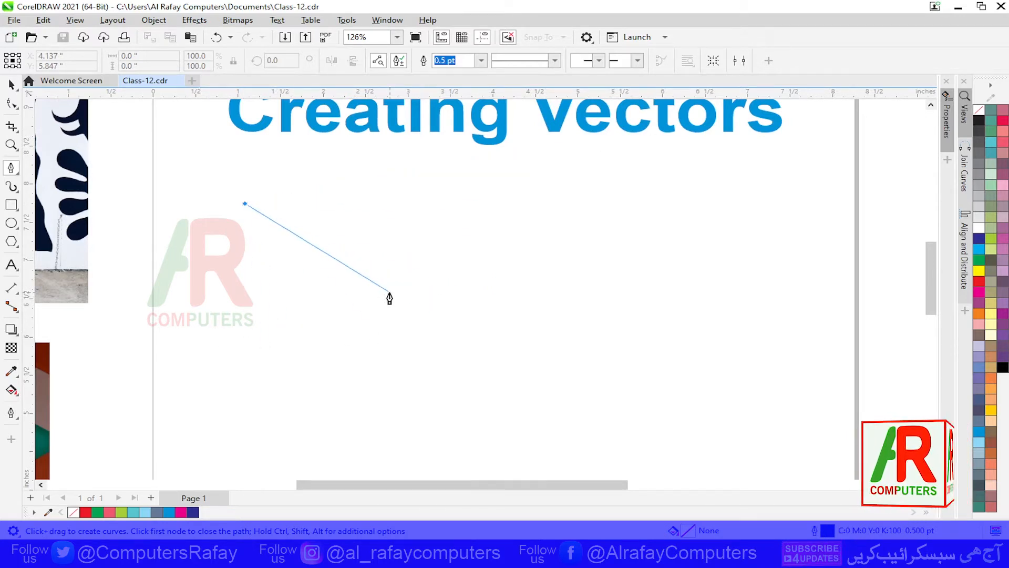
key(ctrl)
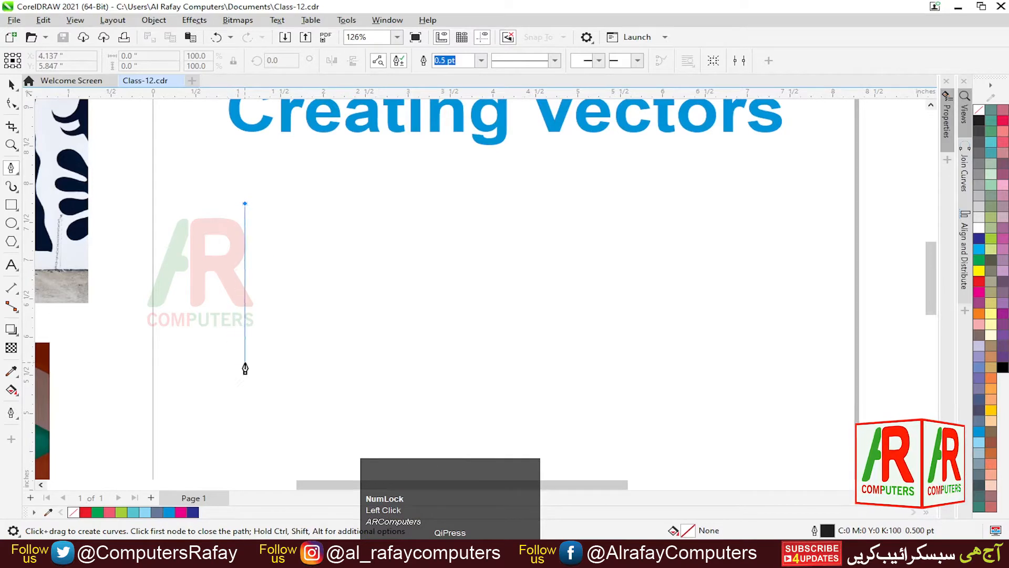
key(shift)
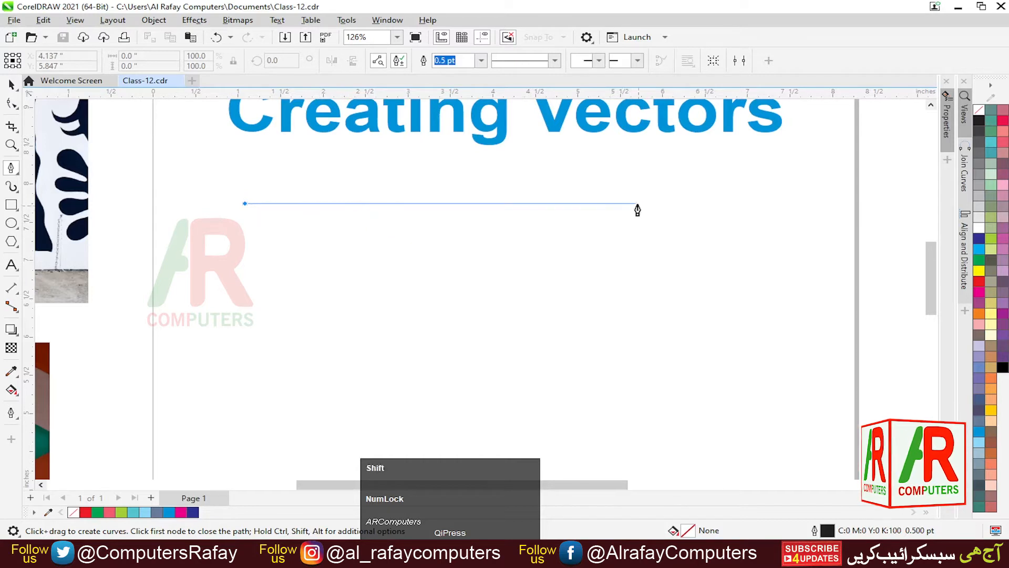
shift+click(593, 204)
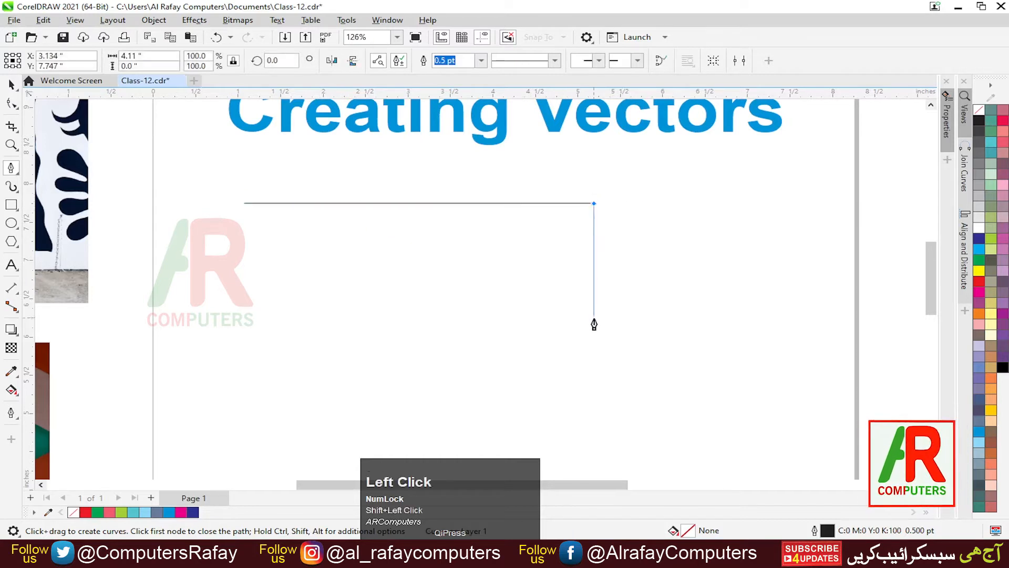
shift+click(593, 434)
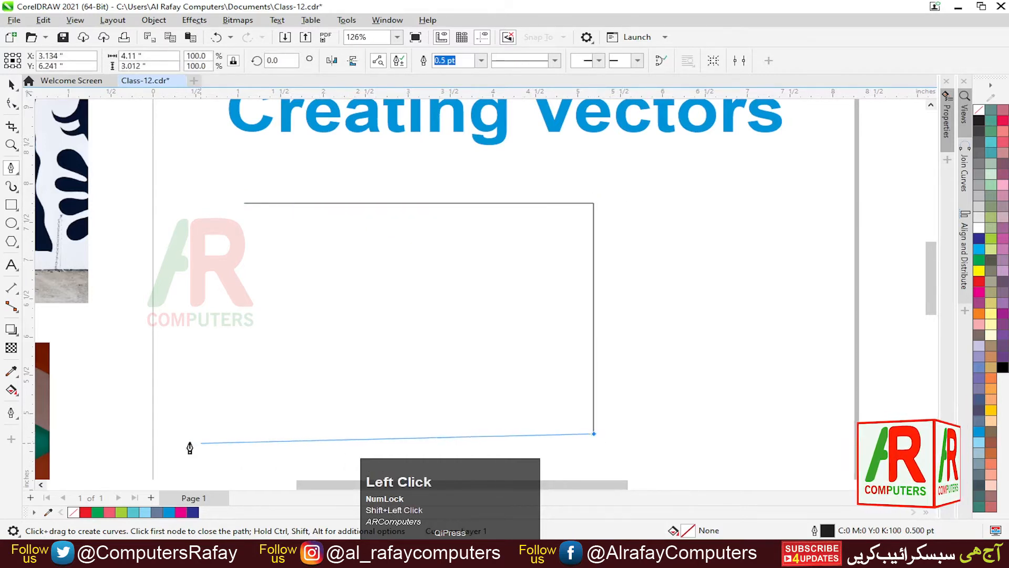
shift+click(225, 434)
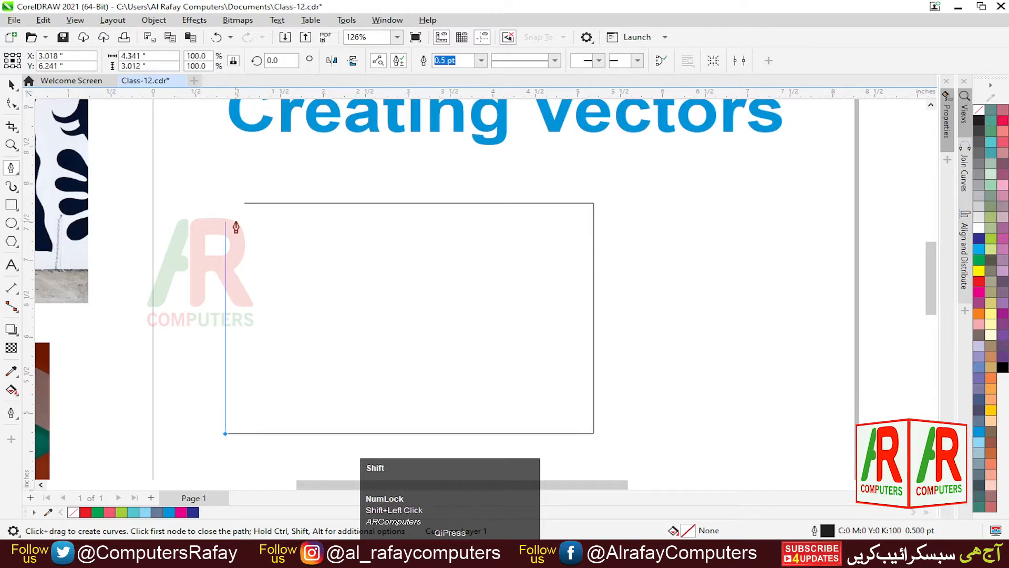
click(227, 205)
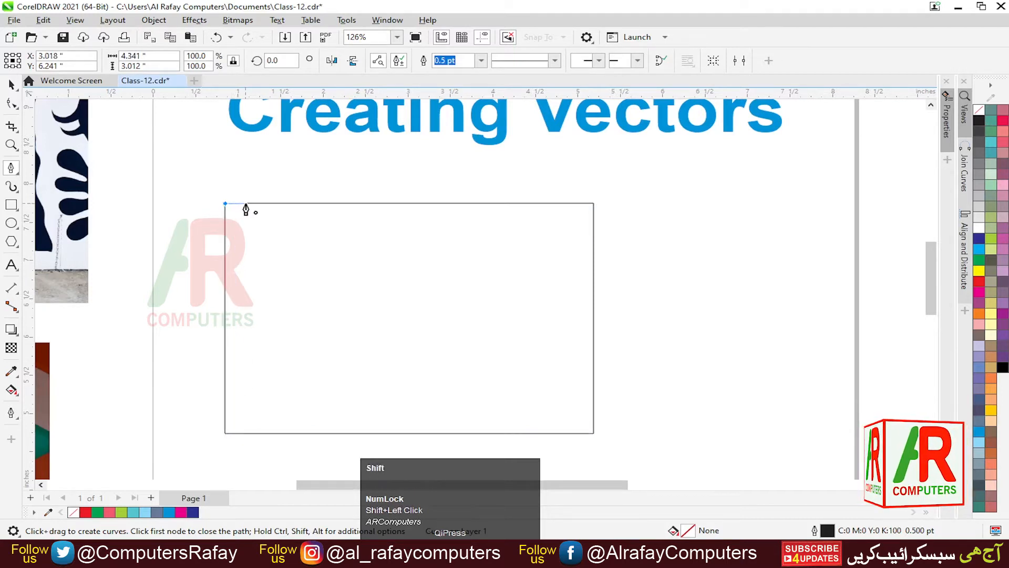
click(250, 211)
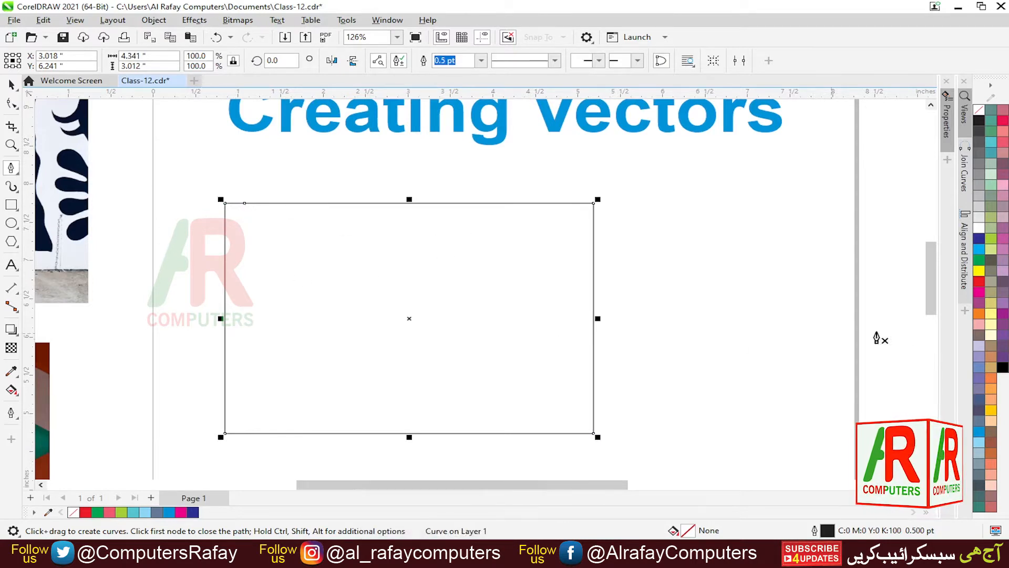
Fill the rectangle with green (C:100 M:0 Y:100 K:0) and delete it.
click(978, 260)
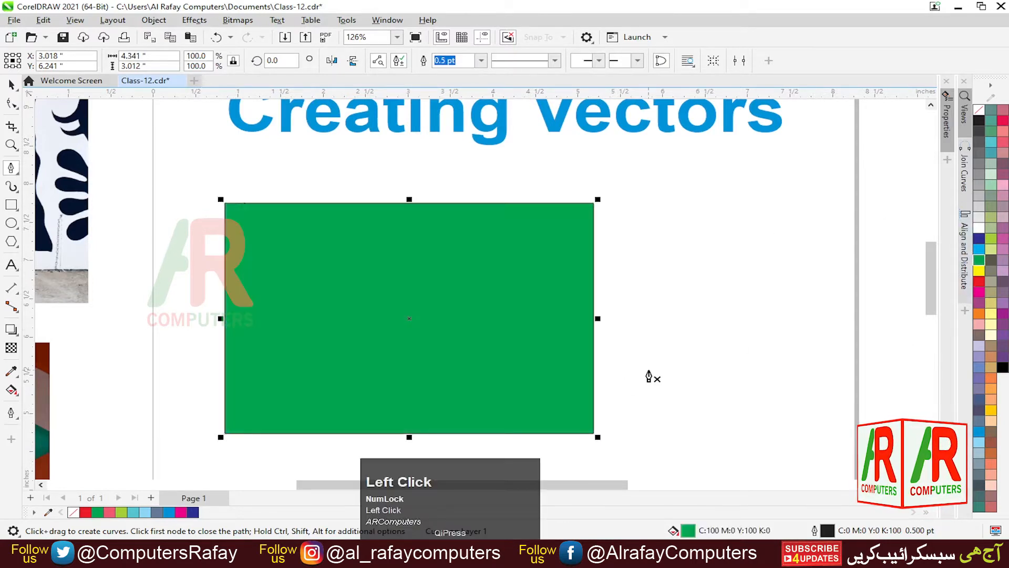
key(Delete)
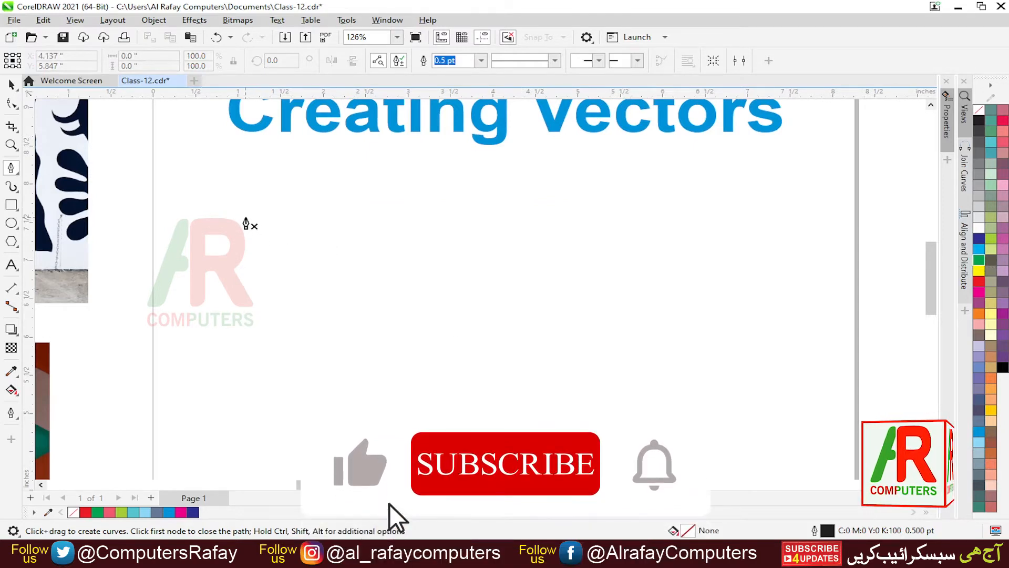
Draw a closed, slightly irregular four-sided shape about 2.27 by 0.43 inches with the Pen tool and delete it.
click(245, 217)
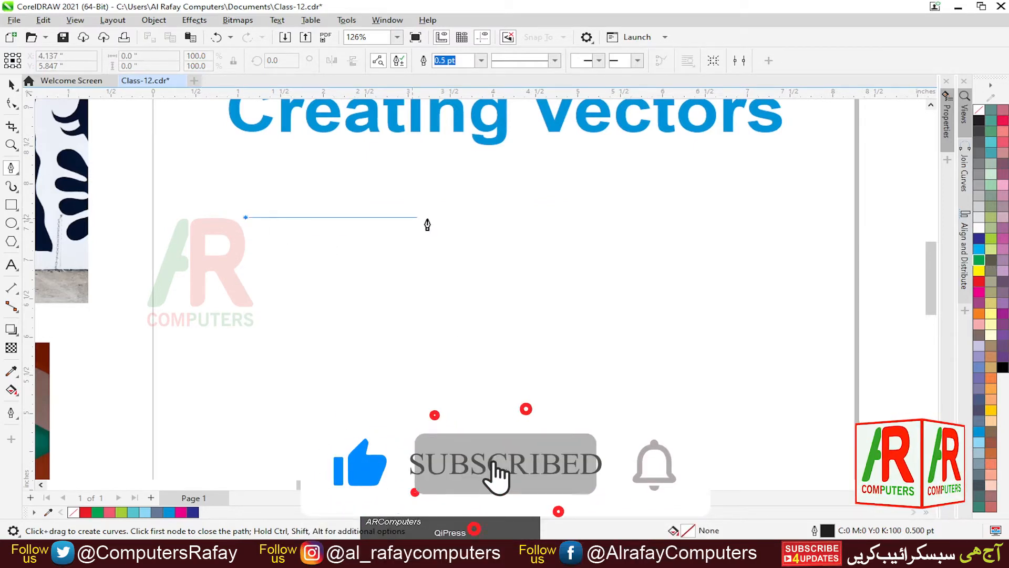
click(438, 217)
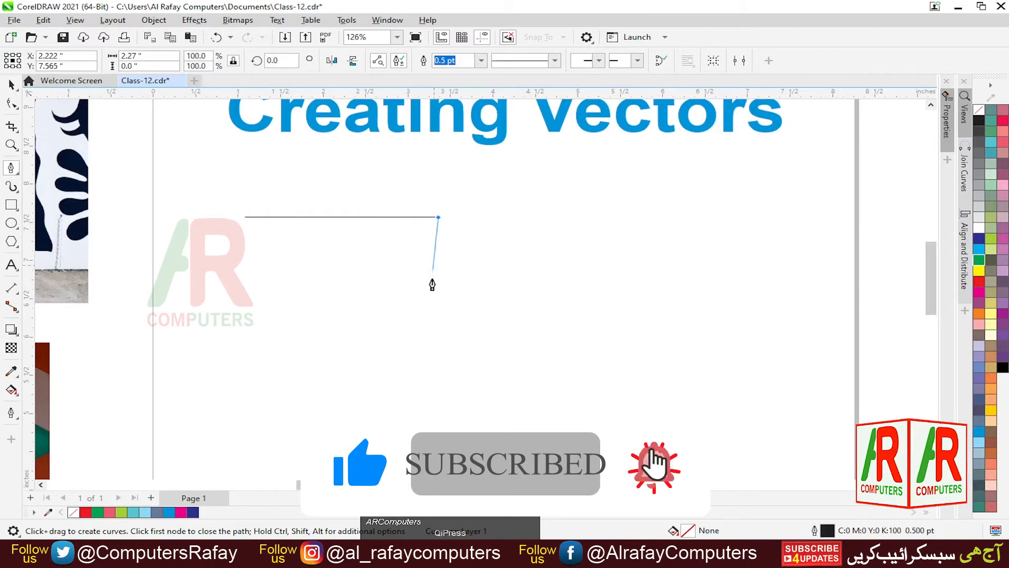
click(438, 250)
click(255, 246)
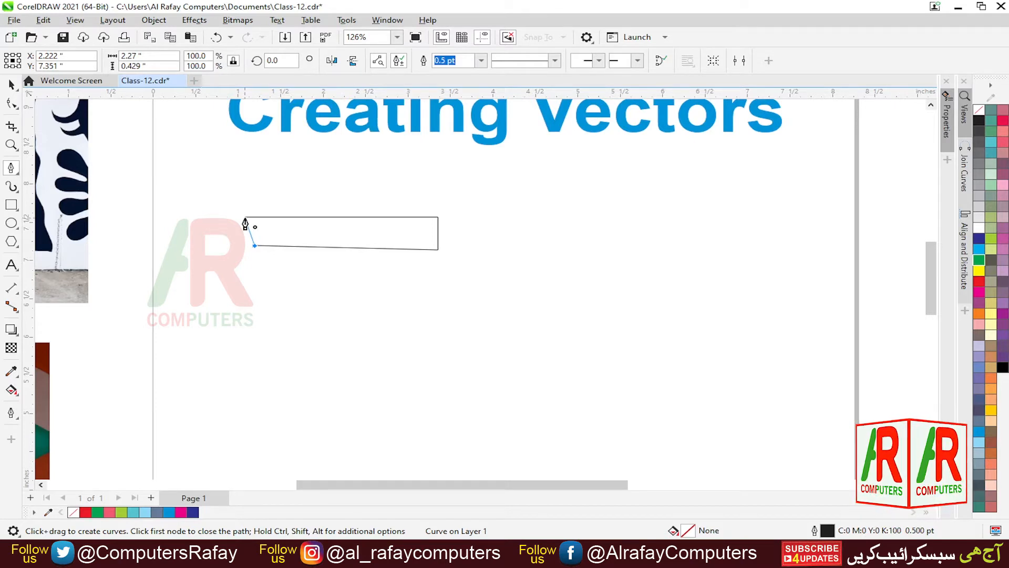
click(245, 222)
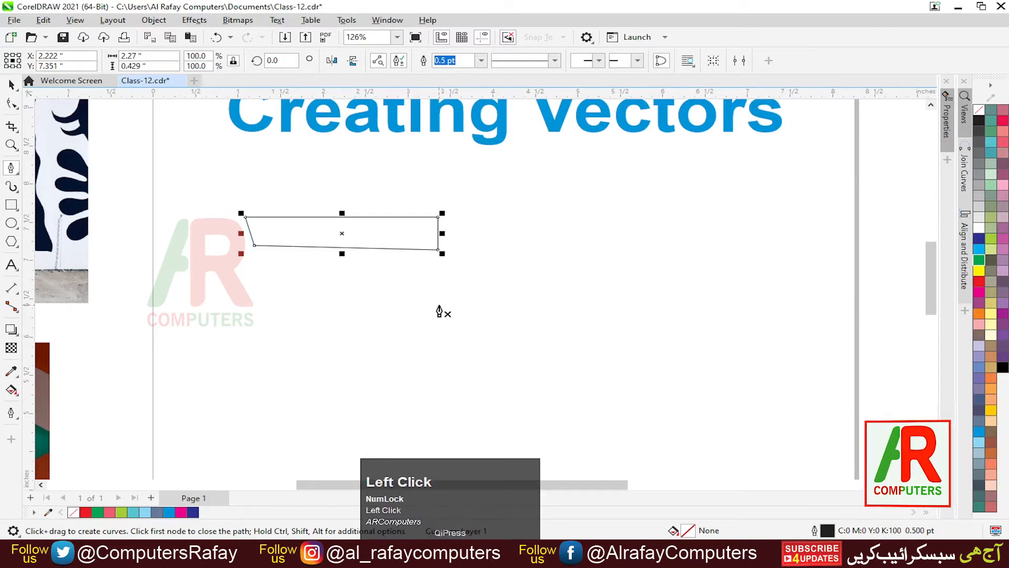
key(Delete)
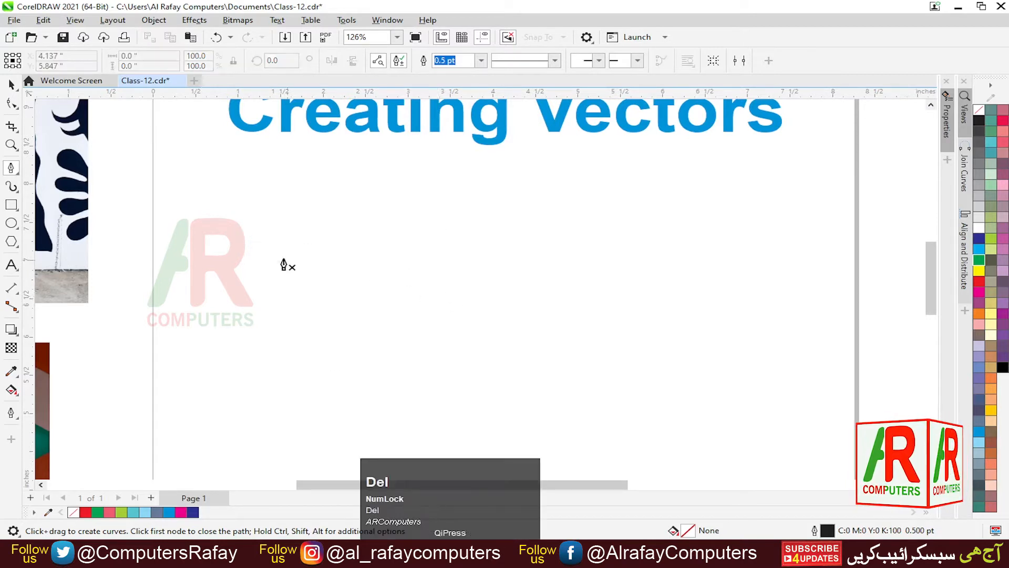
Draw an open wavy curve of four alternating arcs across the page, about 8.01 inches wide and 0.65 inches high, with the Pen tool.
click(170, 255)
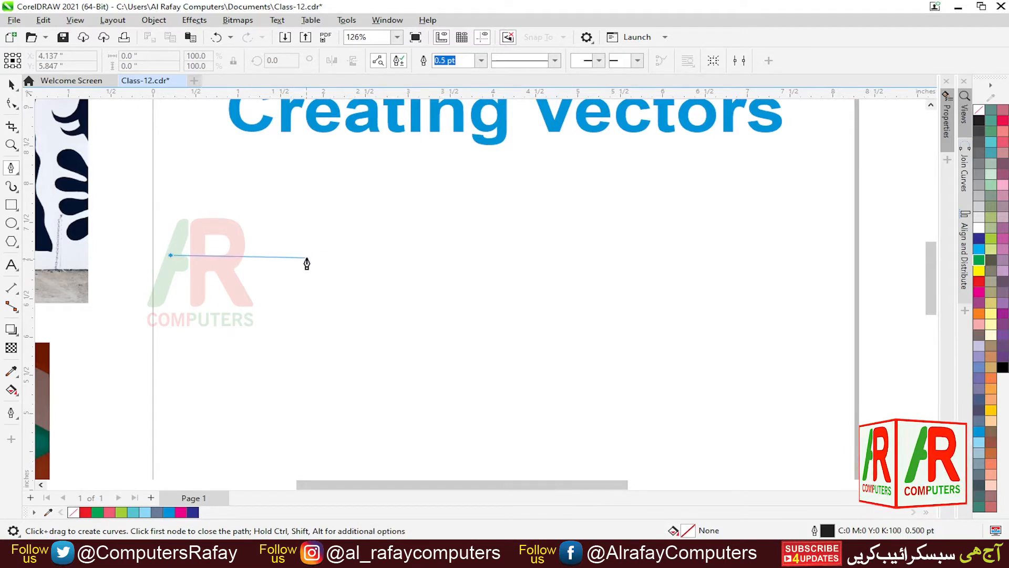
key(shift)
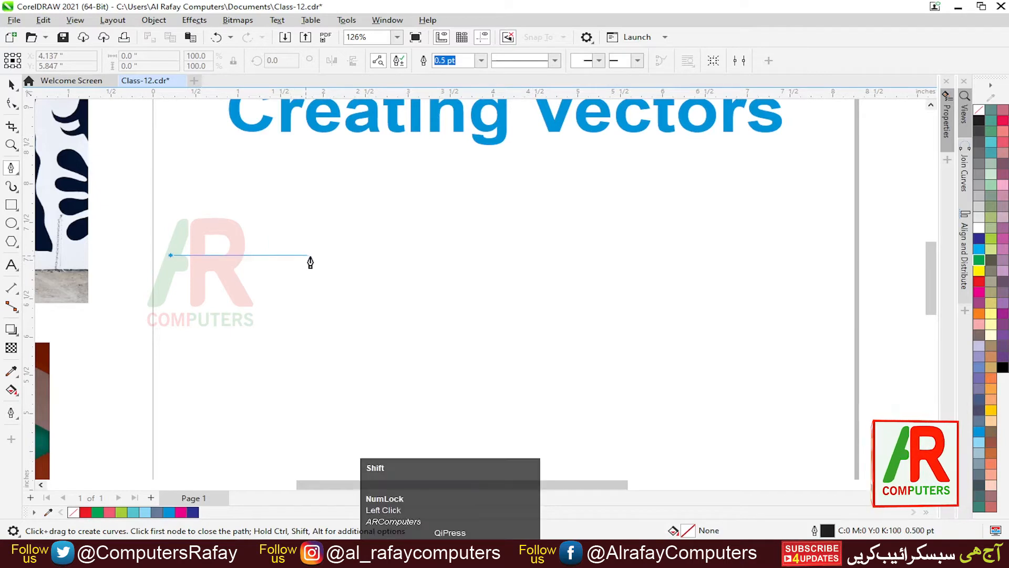
drag(316, 261, 409, 311)
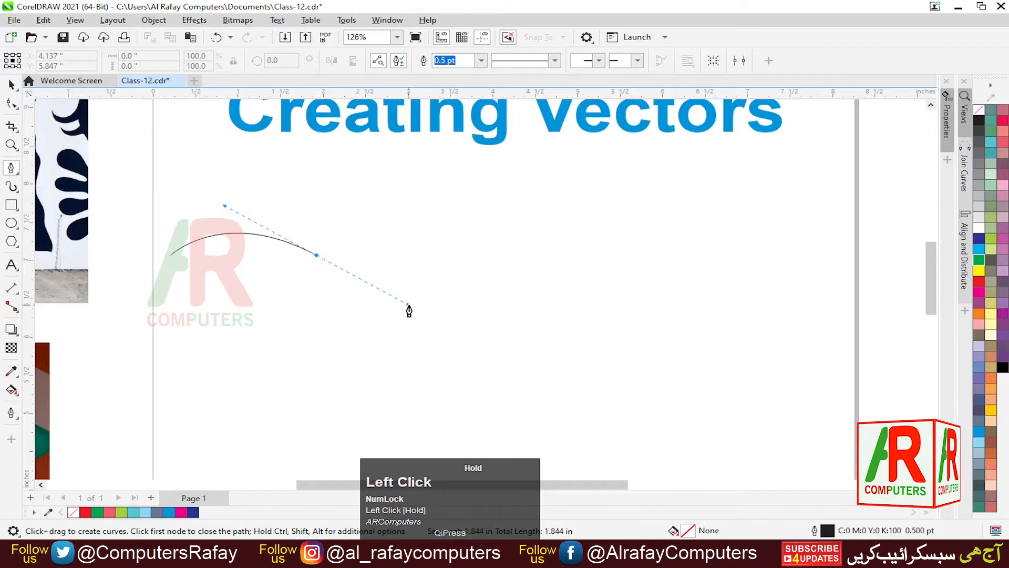
drag(409, 311, 409, 311)
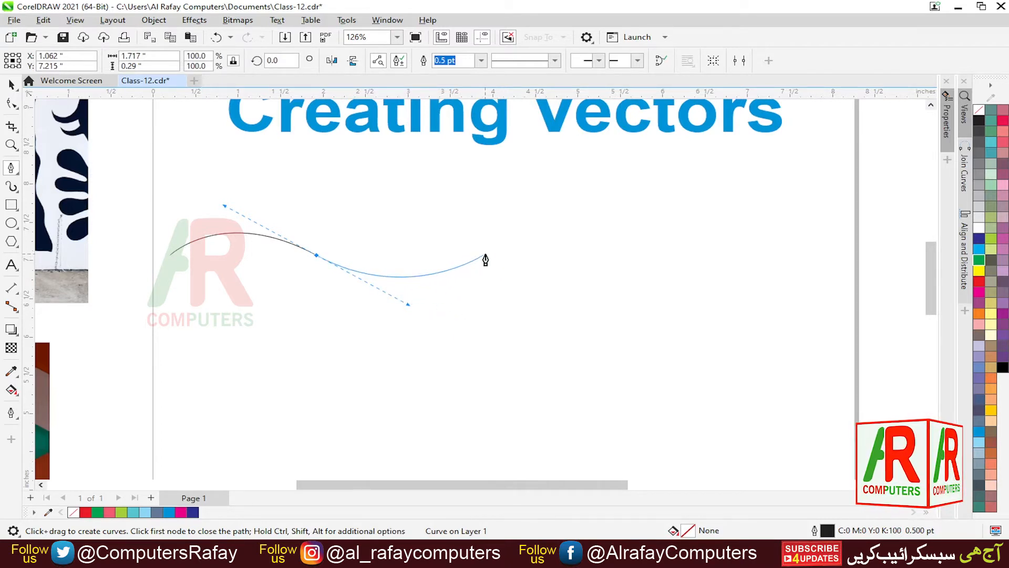
click(485, 256)
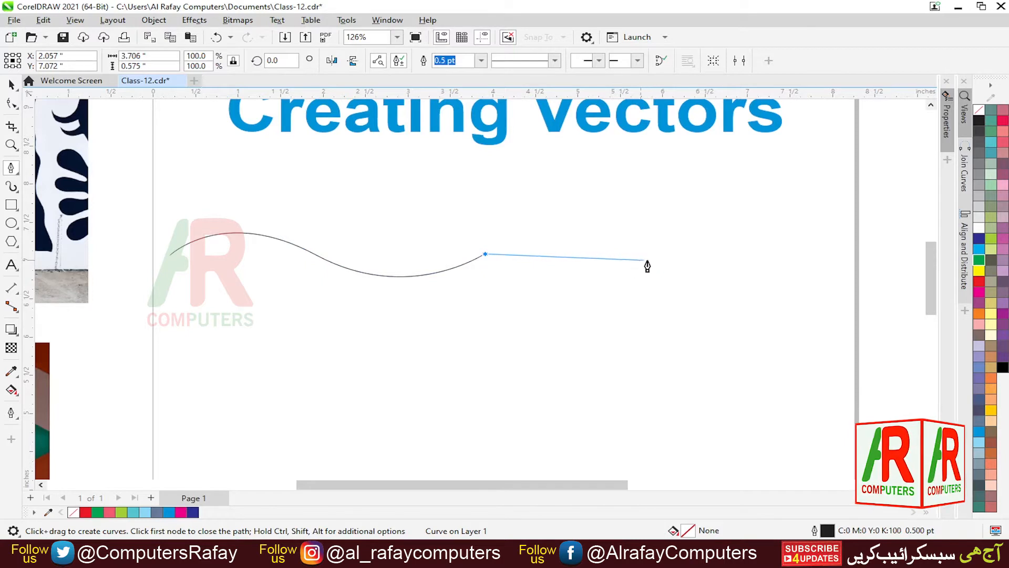
drag(661, 260, 768, 316)
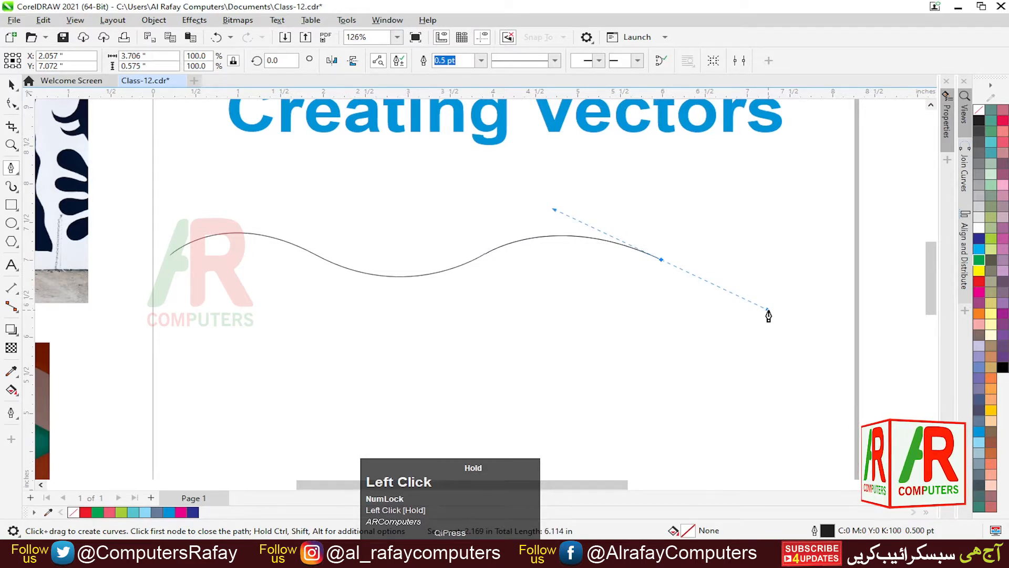
drag(768, 315, 768, 315)
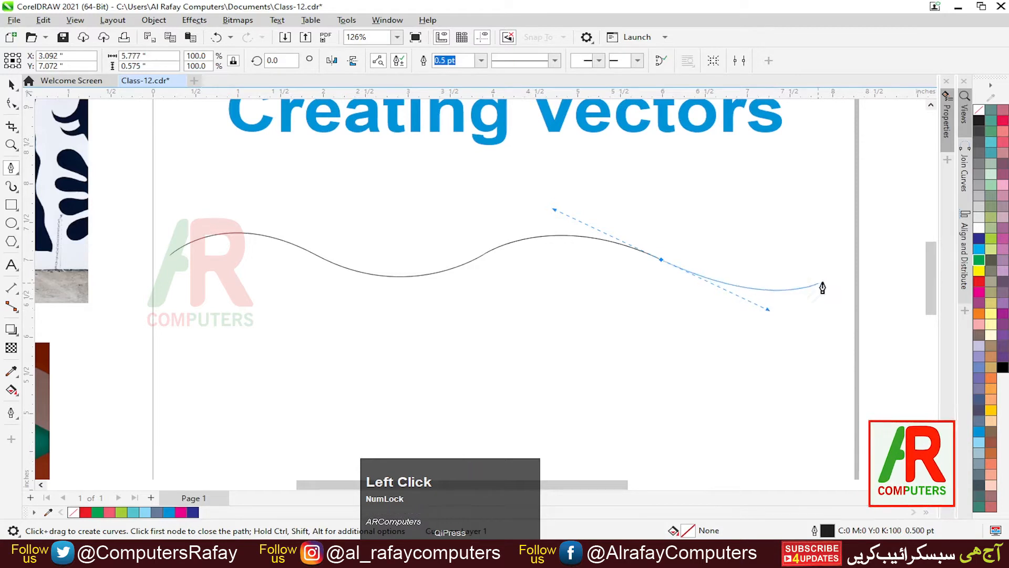
click(851, 262)
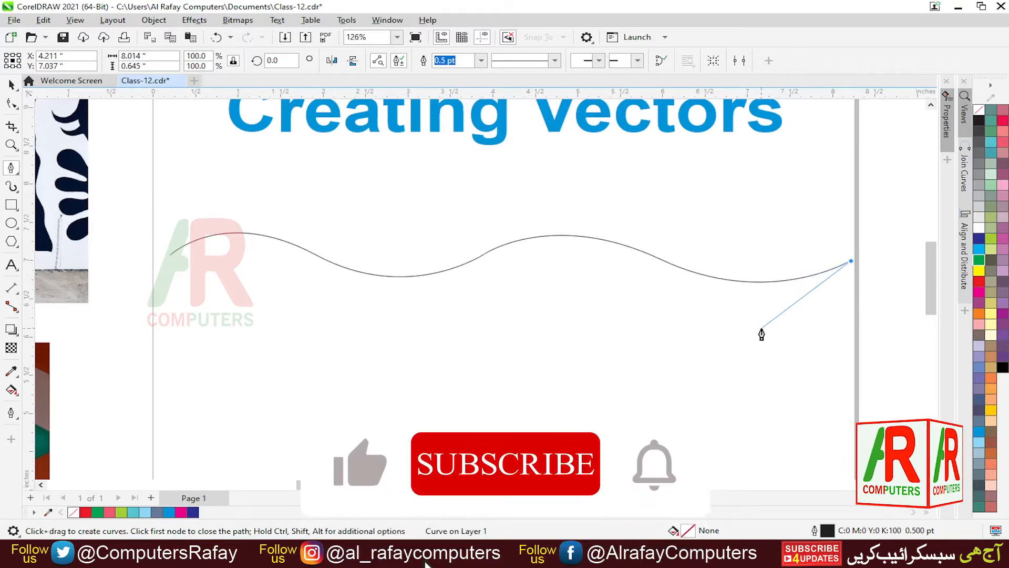
key(space)
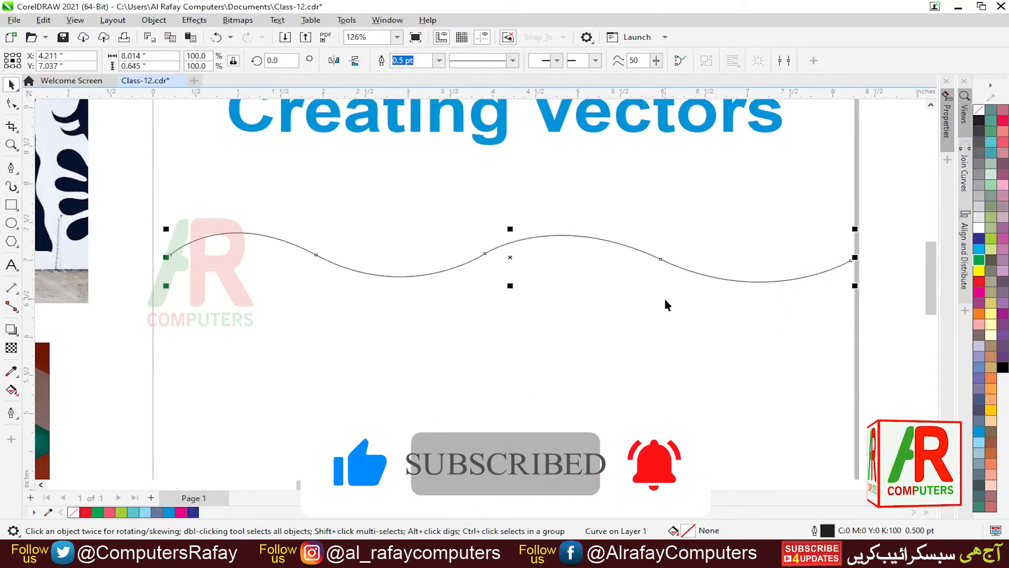
Delete the wavy curve and draw with the Pen tool an open path about 5.95 inches wide, an upward arc continuing into a straight segment.
key(Delete)
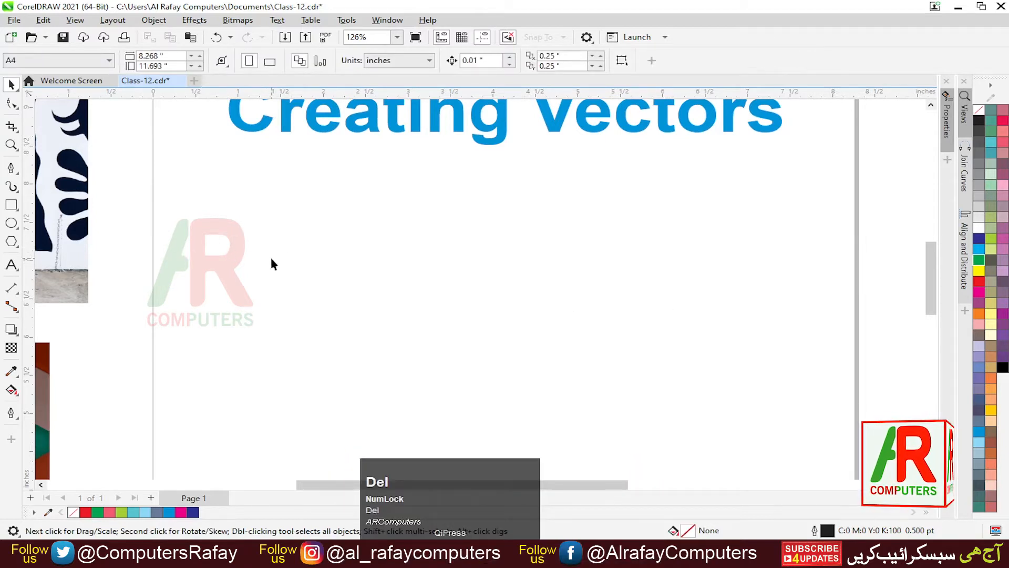
click(11, 169)
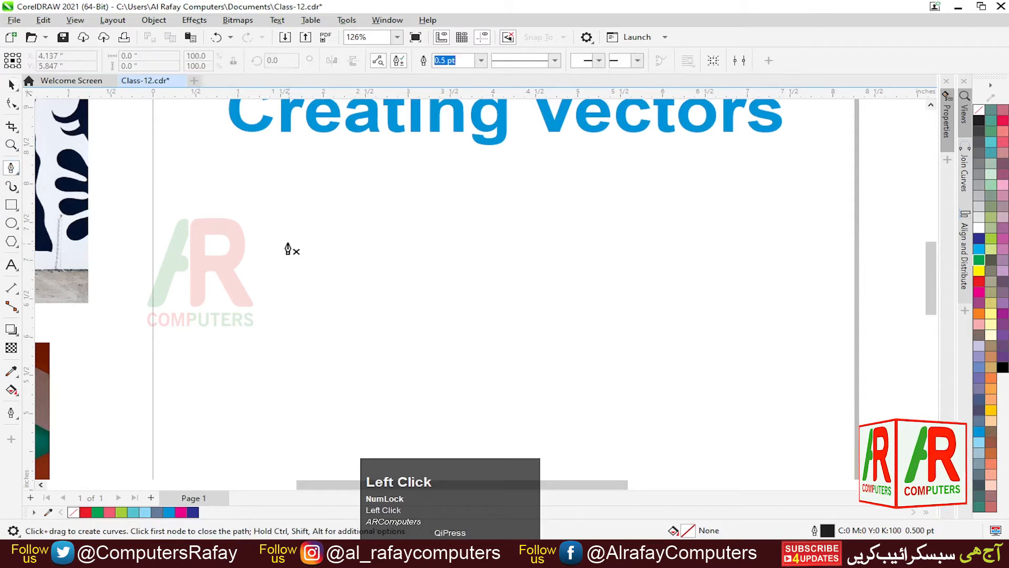
click(198, 233)
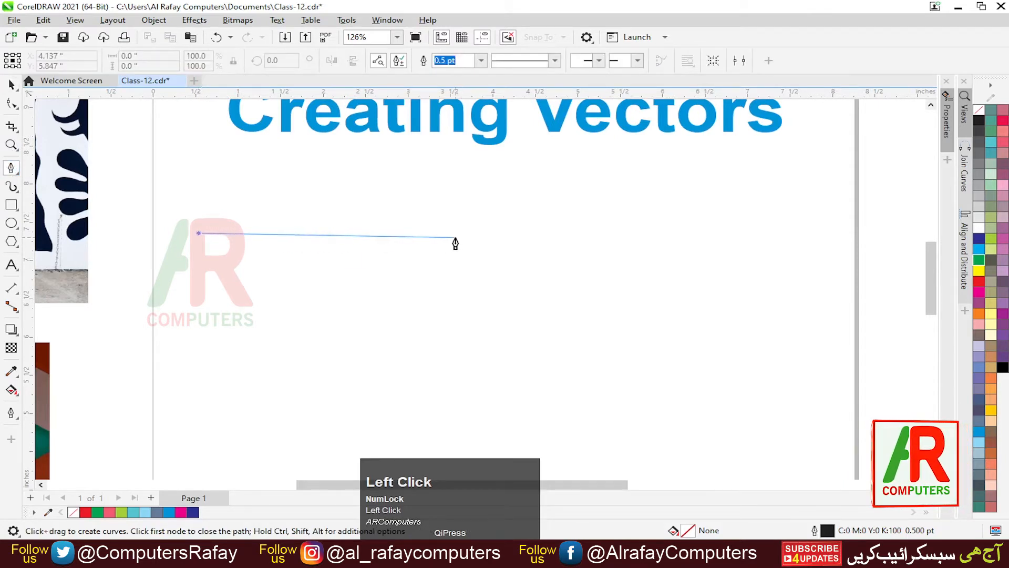
drag(455, 239, 606, 318)
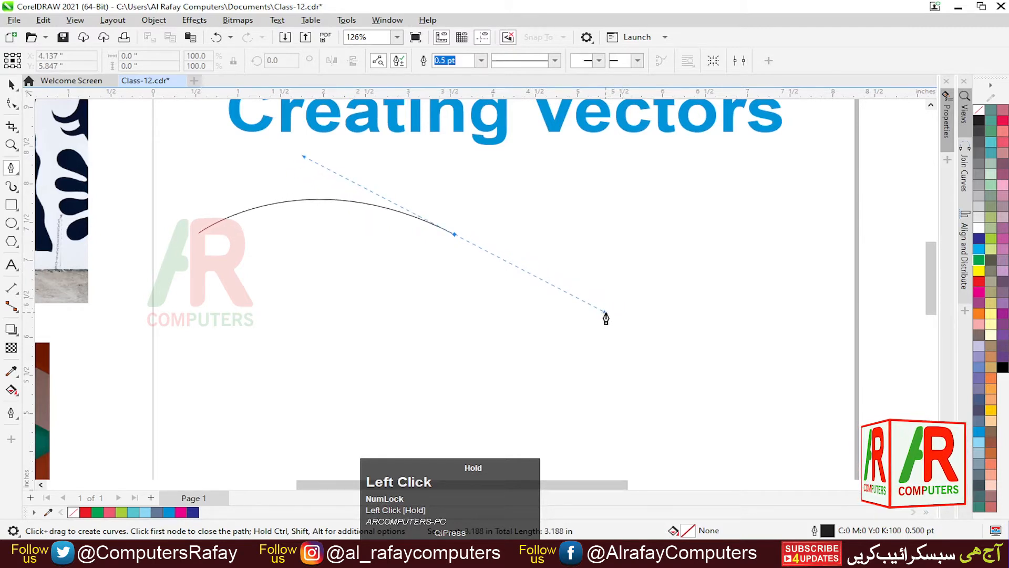
drag(606, 318, 606, 315)
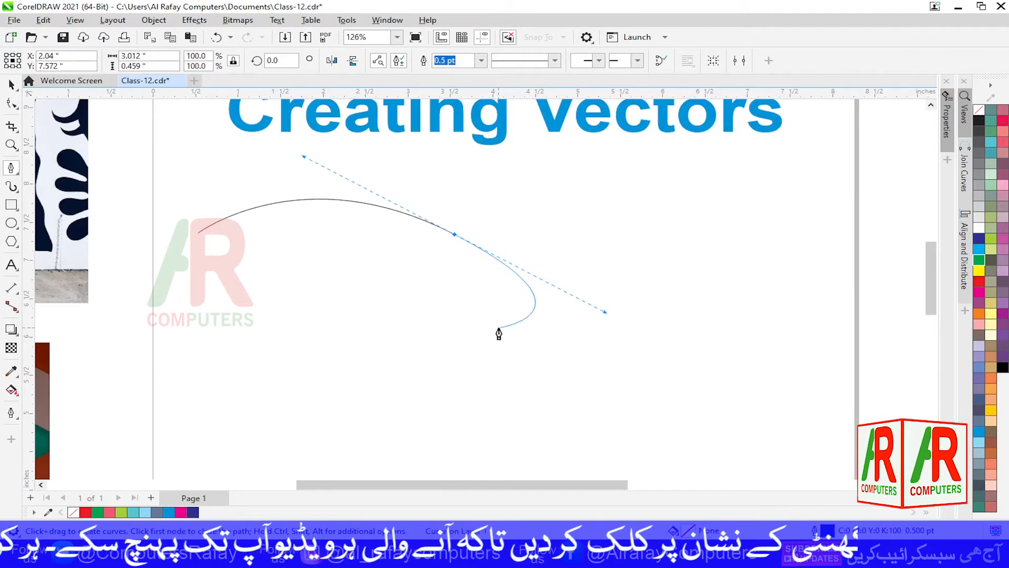
key(alt)
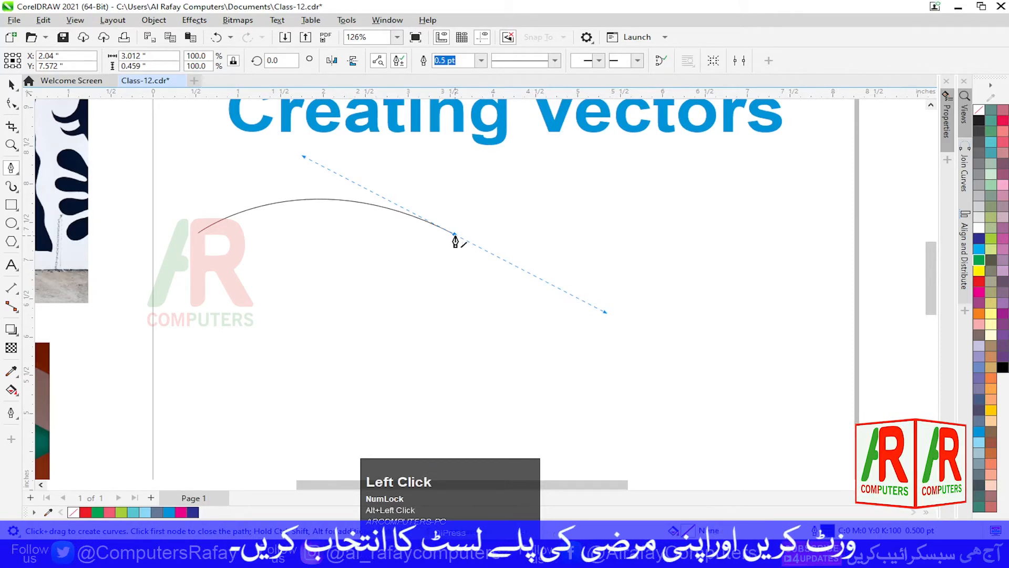
click(455, 237)
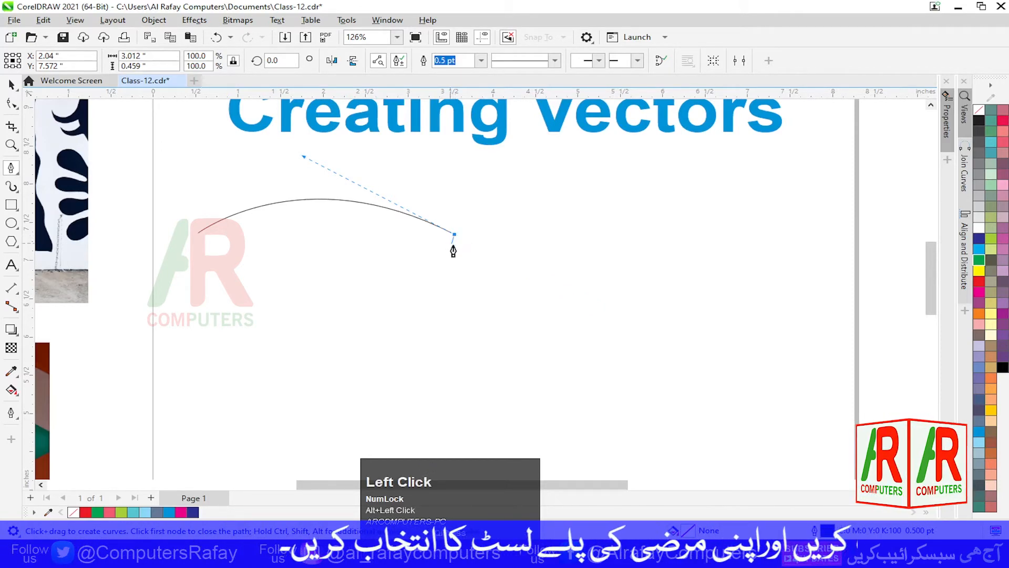
click(704, 239)
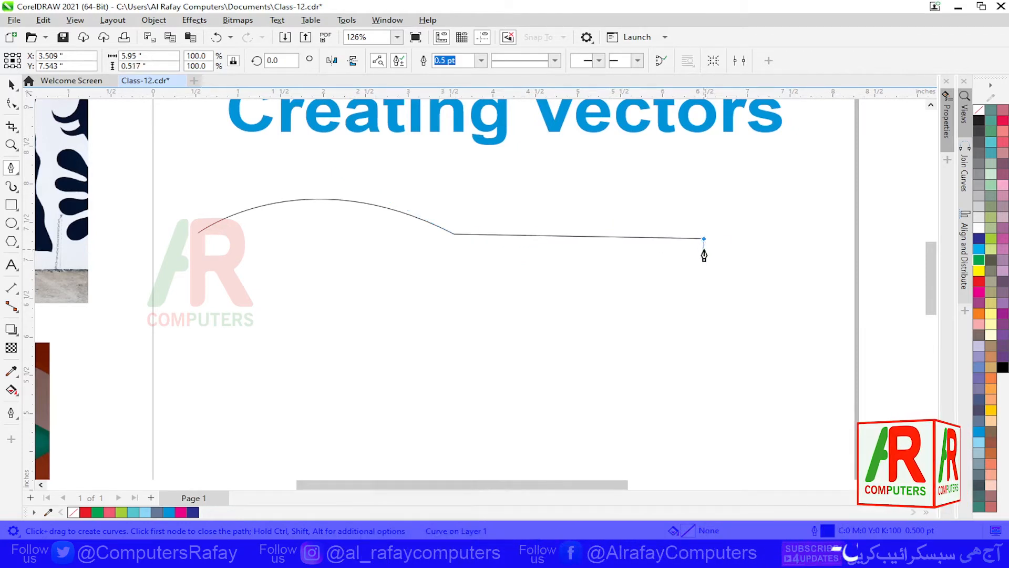
key(space)
click(454, 279)
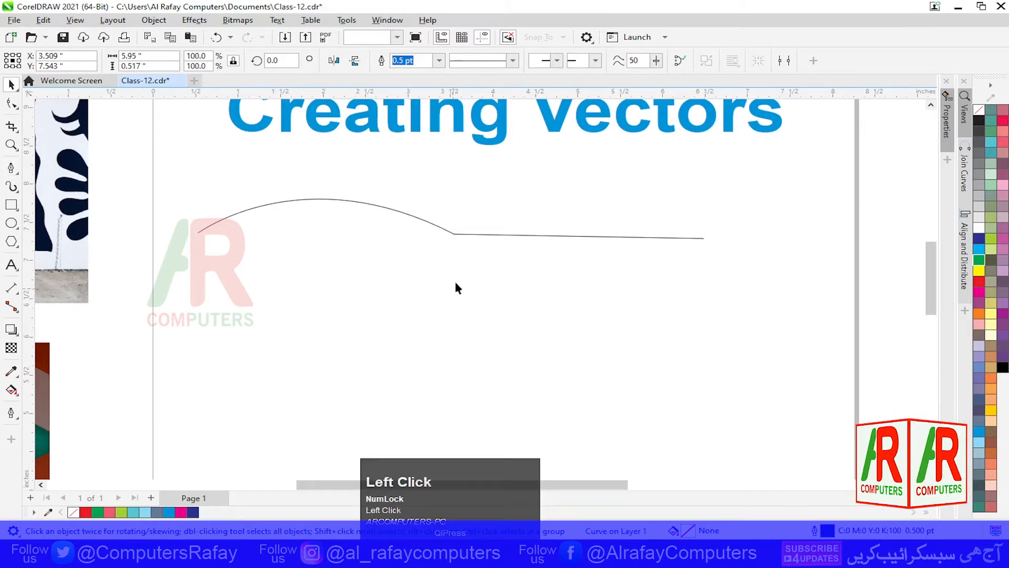
Convert the path's straight segment to a curve and bend it upward into an arch matching the first one.
click(457, 234)
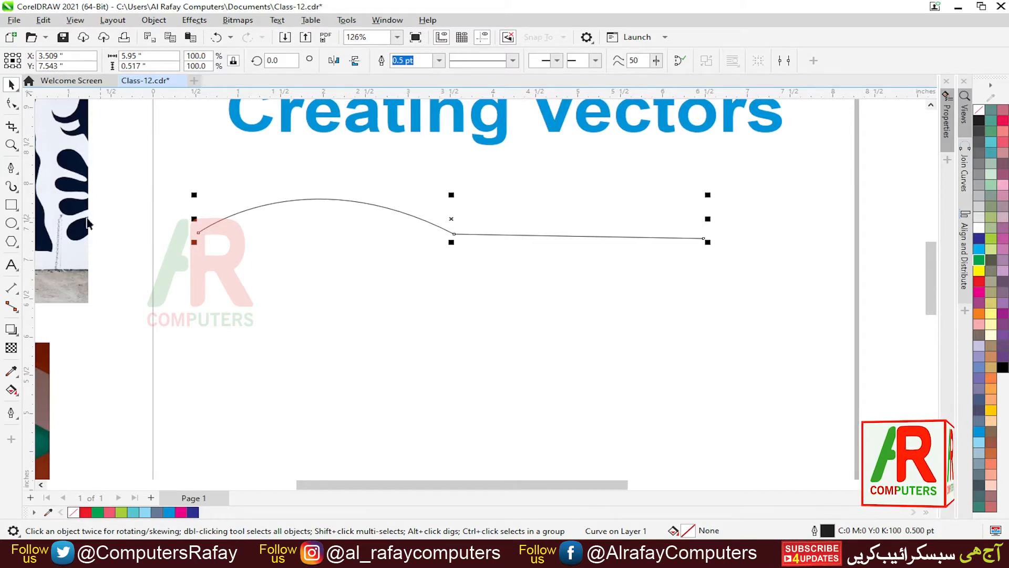
click(461, 258)
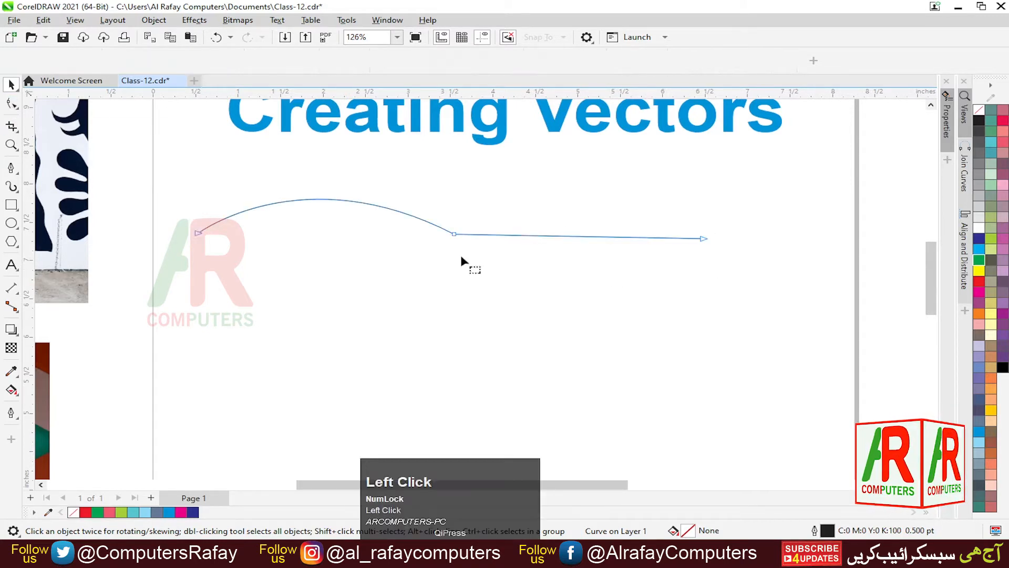
double_click(416, 212)
drag(624, 269, 780, 273)
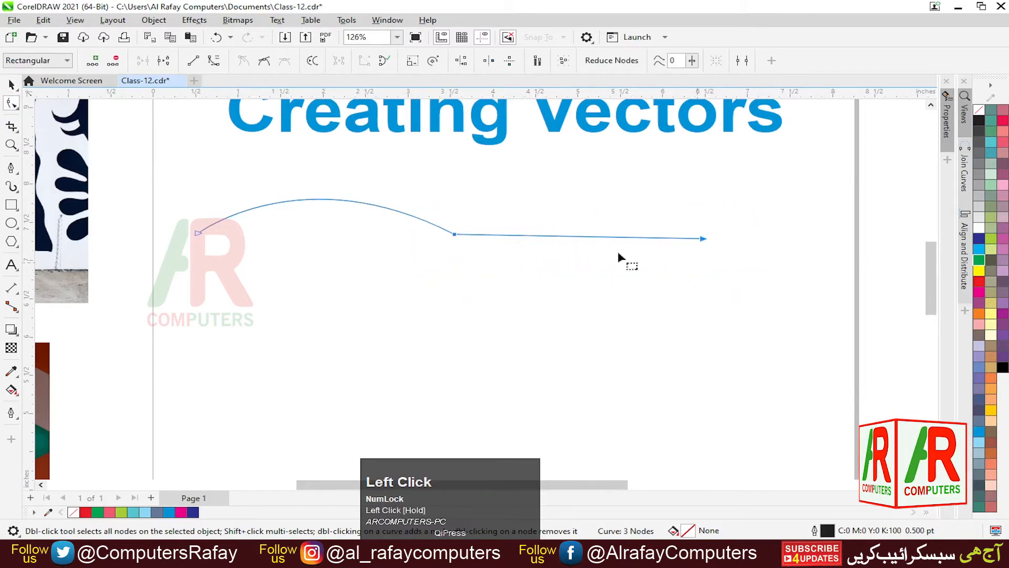
click(213, 62)
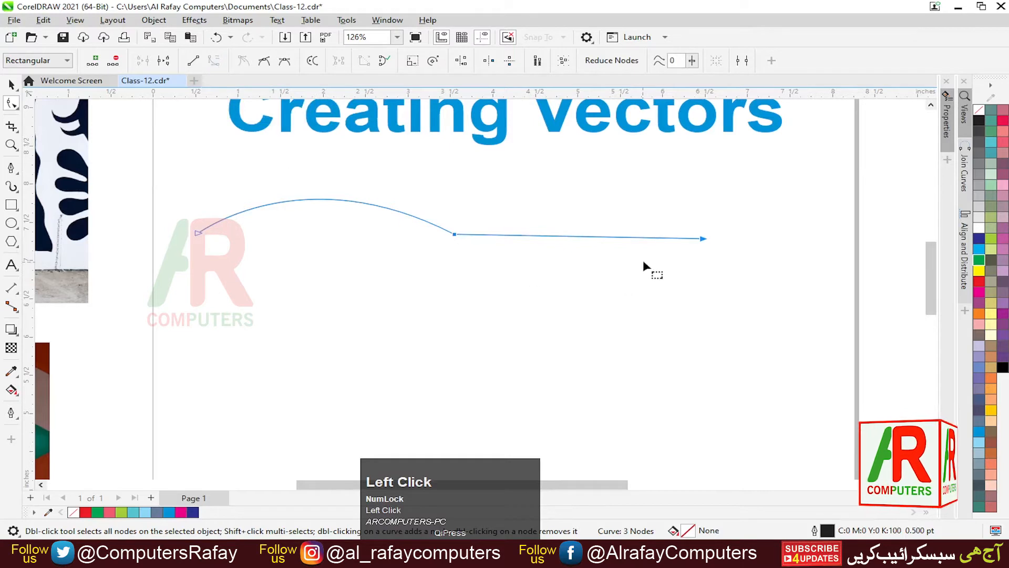
drag(575, 237, 576, 200)
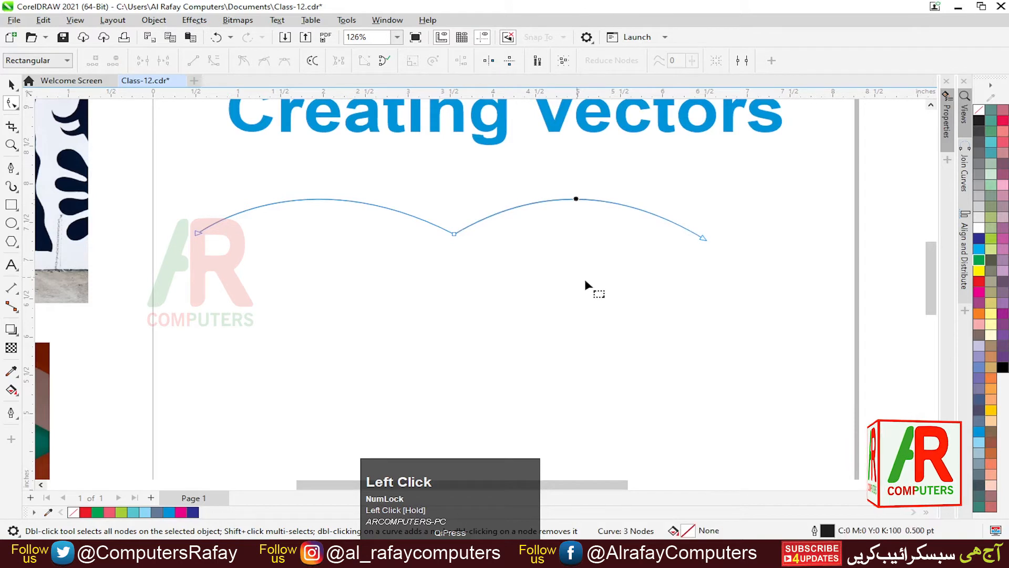
click(524, 231)
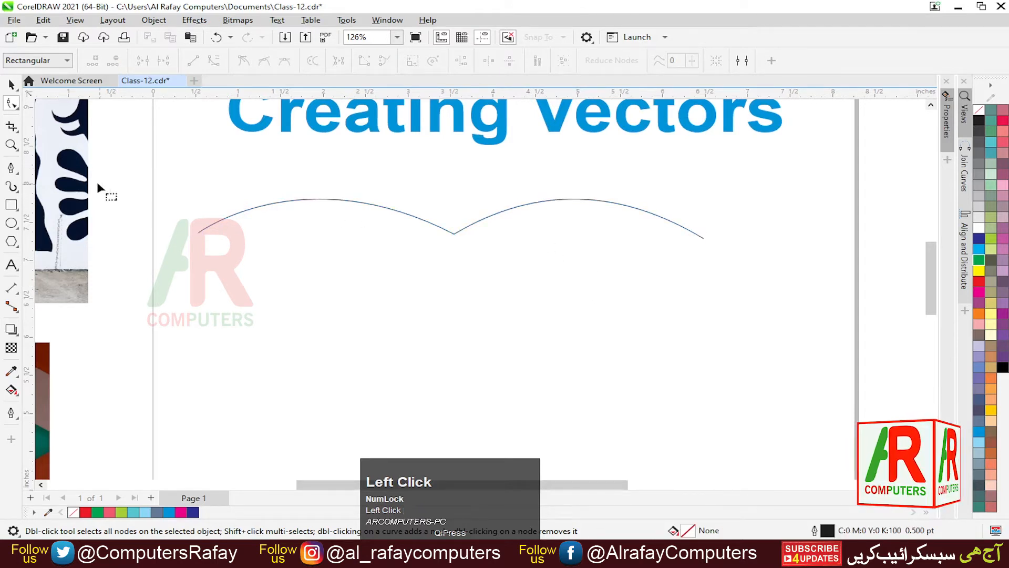
Add a node at the first arch's peak with the Pen tool and reshape the arch around it into an S-curve.
click(10, 168)
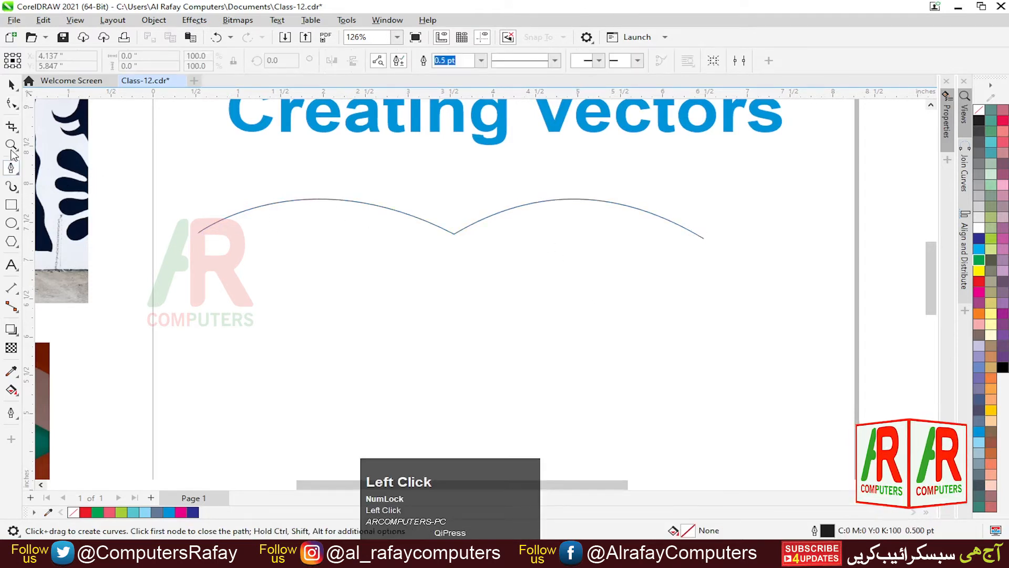
click(11, 84)
click(259, 205)
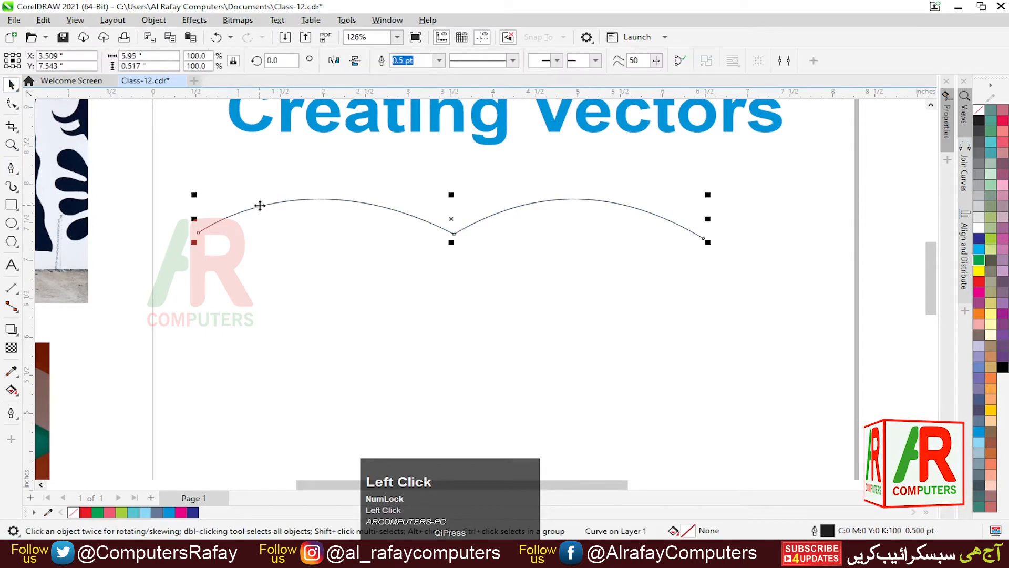
click(11, 168)
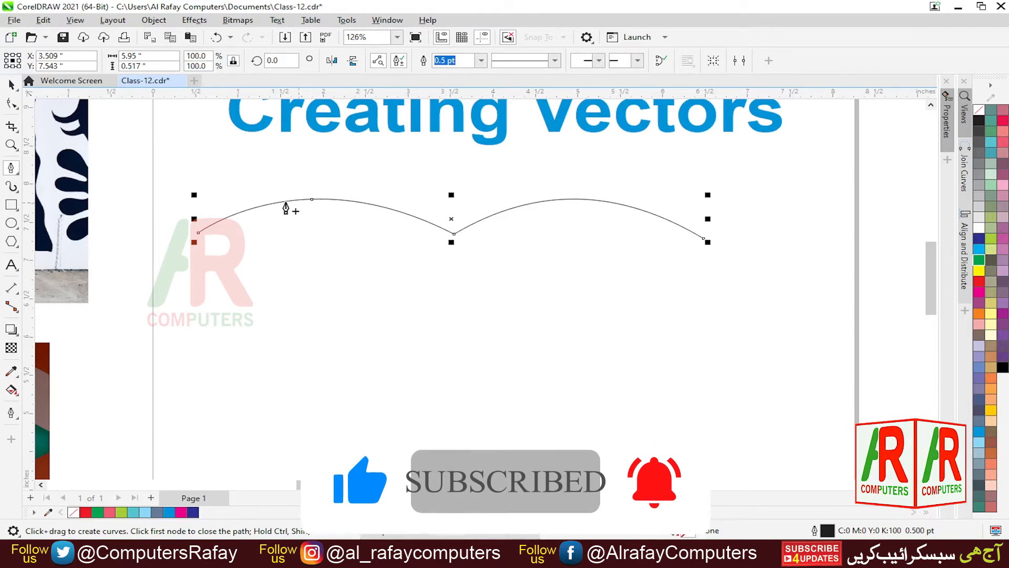
click(11, 103)
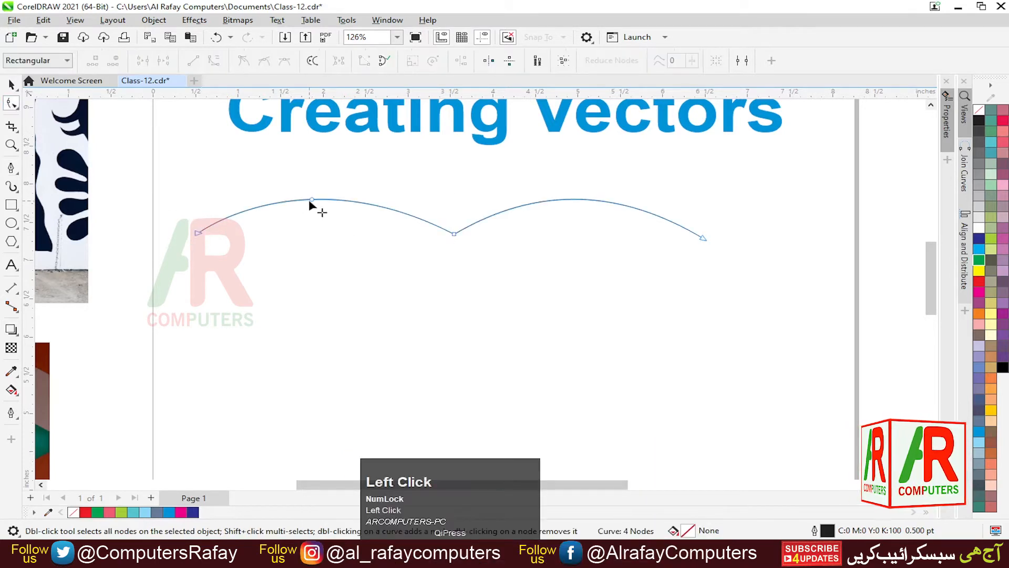
drag(311, 199, 354, 184)
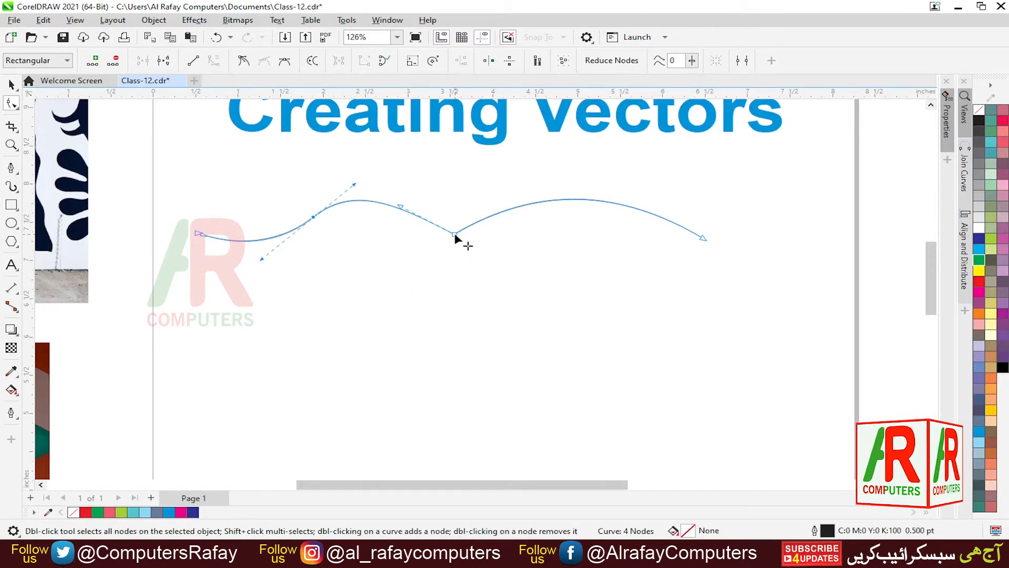
Delete the corner node between the two arches with the Pen tool.
click(10, 168)
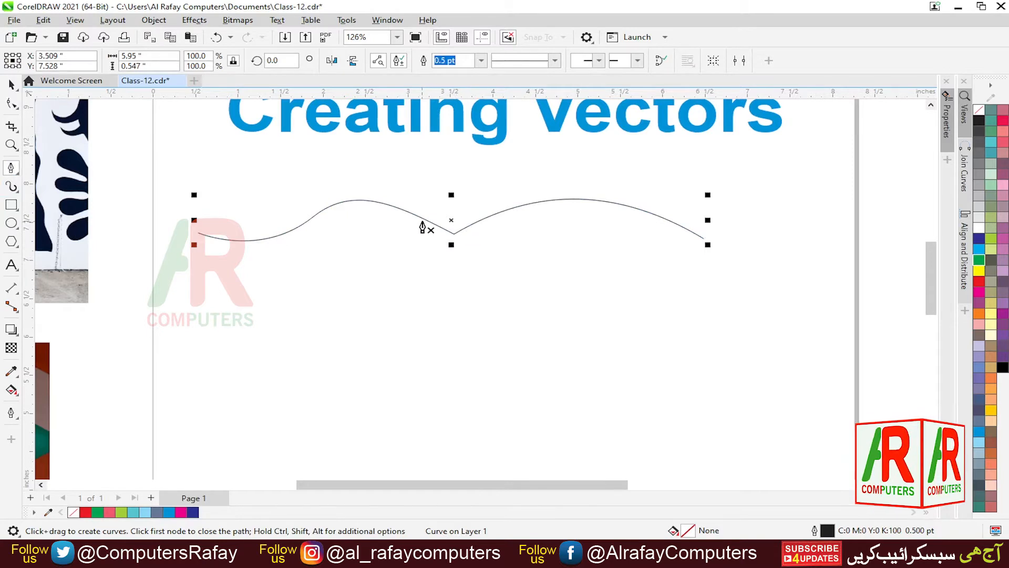
click(453, 239)
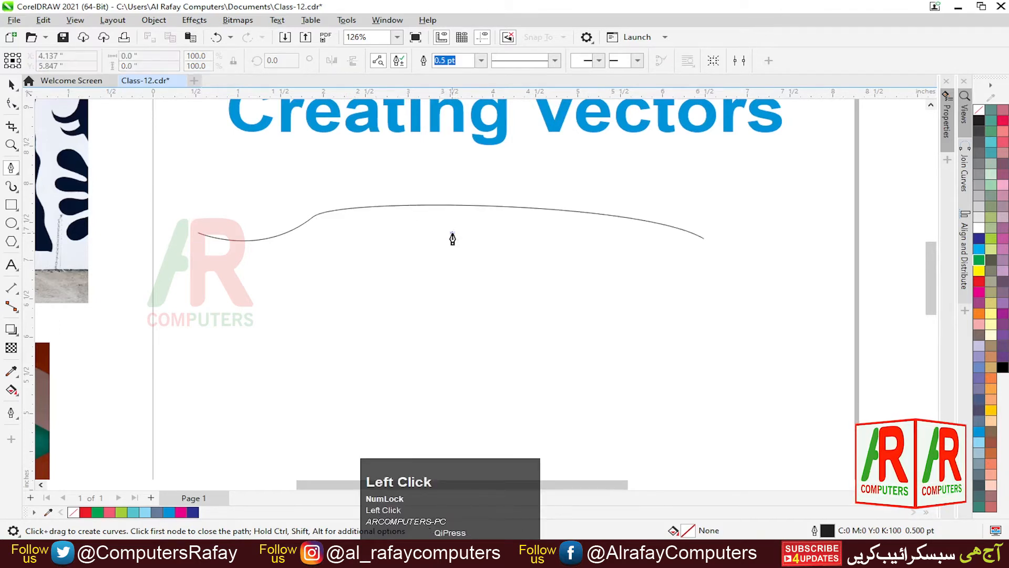
click(452, 234)
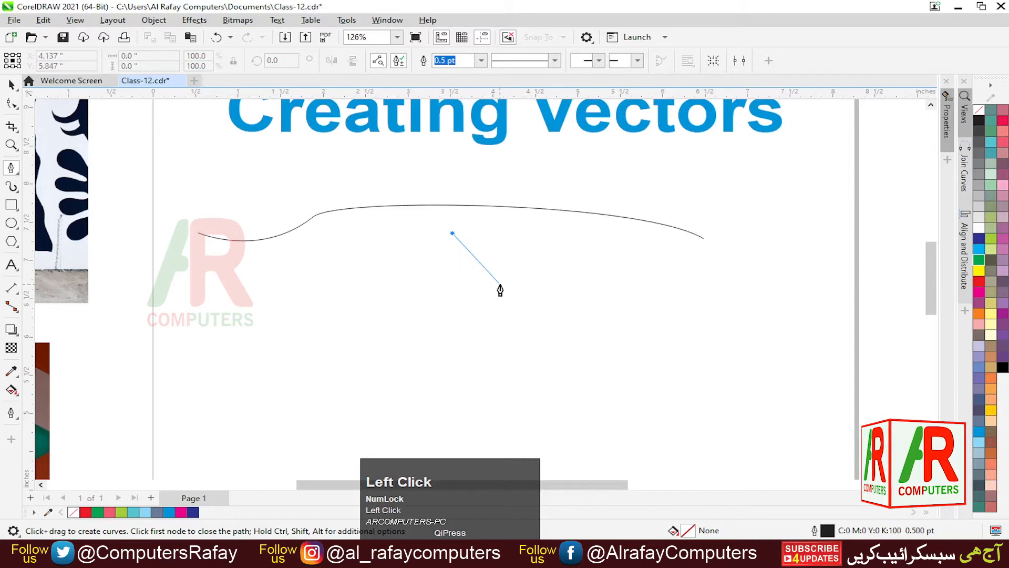
key(space)
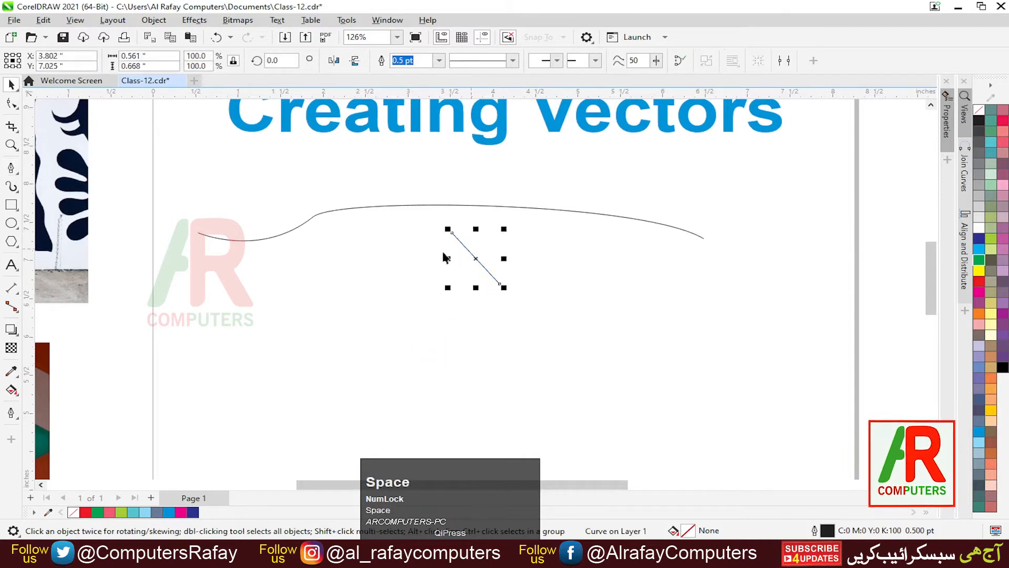
key(Delete)
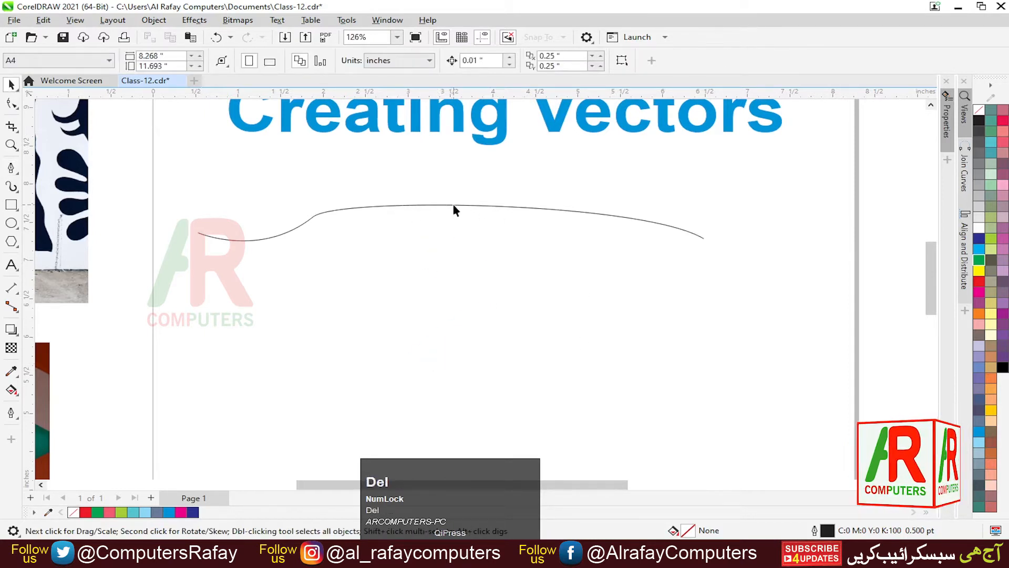
Add four nodes along the path's long arc with the Pen tool and pull two of the new segments downward into waves.
click(454, 206)
click(10, 167)
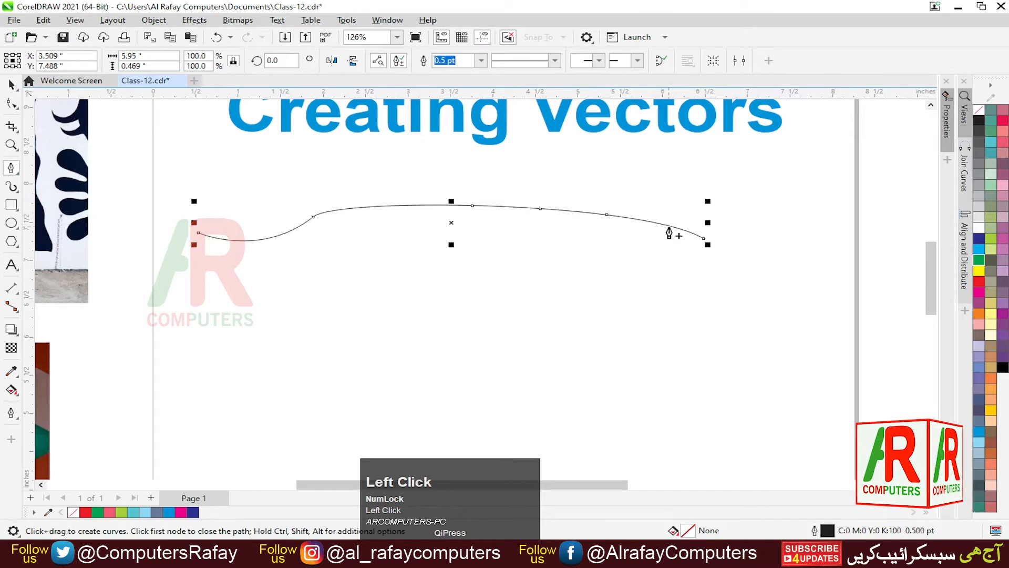
click(12, 103)
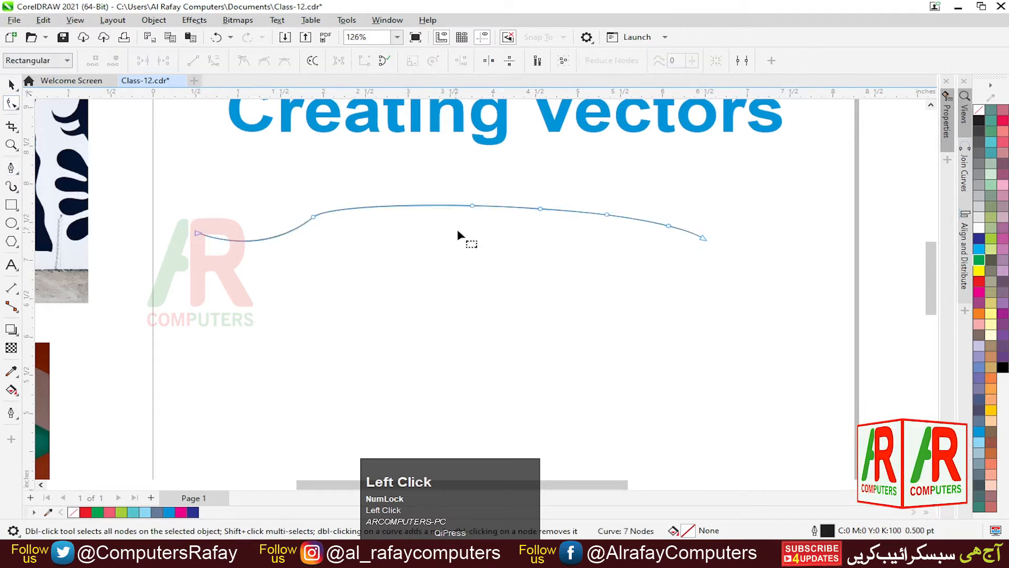
drag(674, 255, 677, 256)
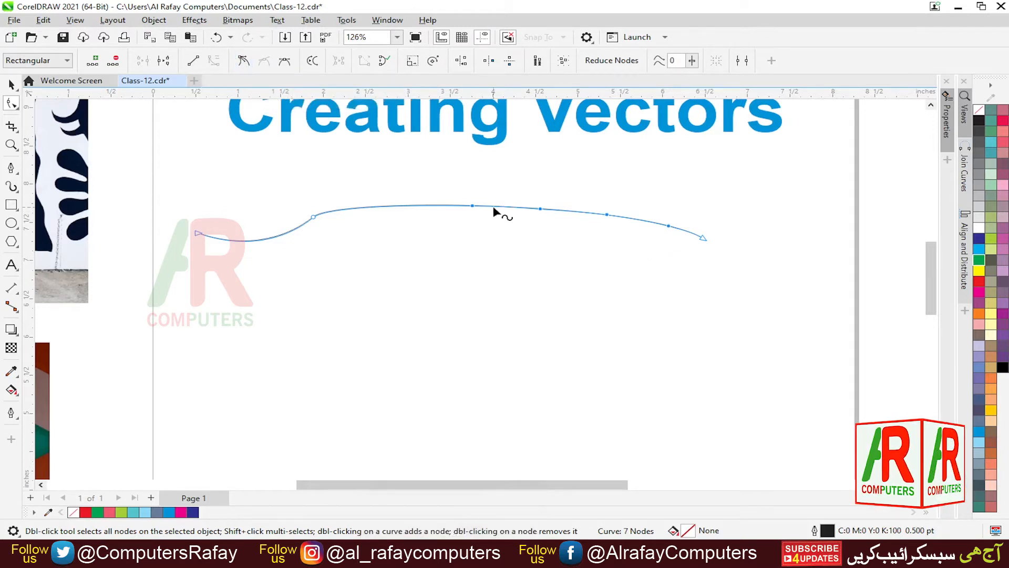
drag(495, 213, 495, 217)
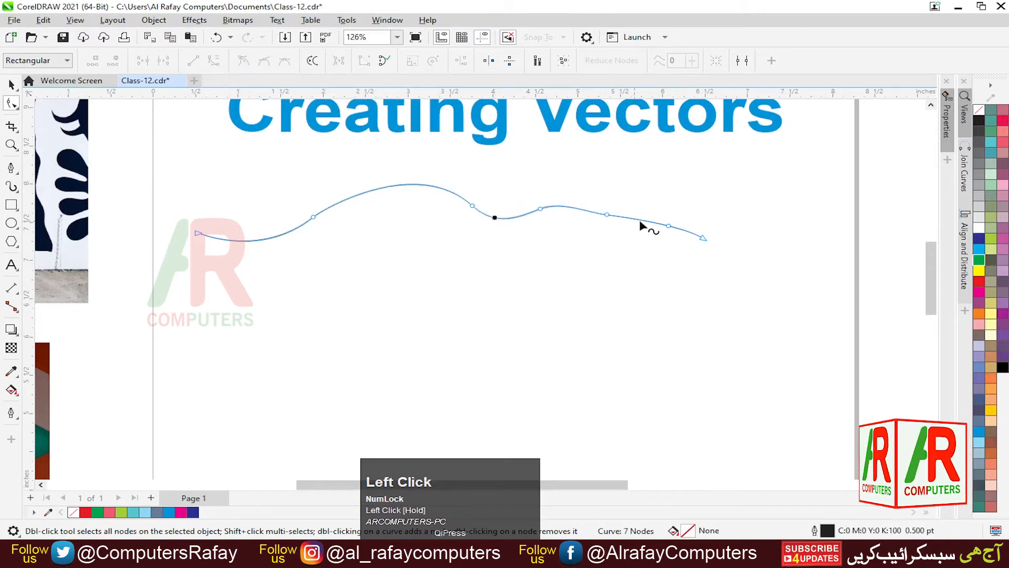
drag(640, 223, 632, 237)
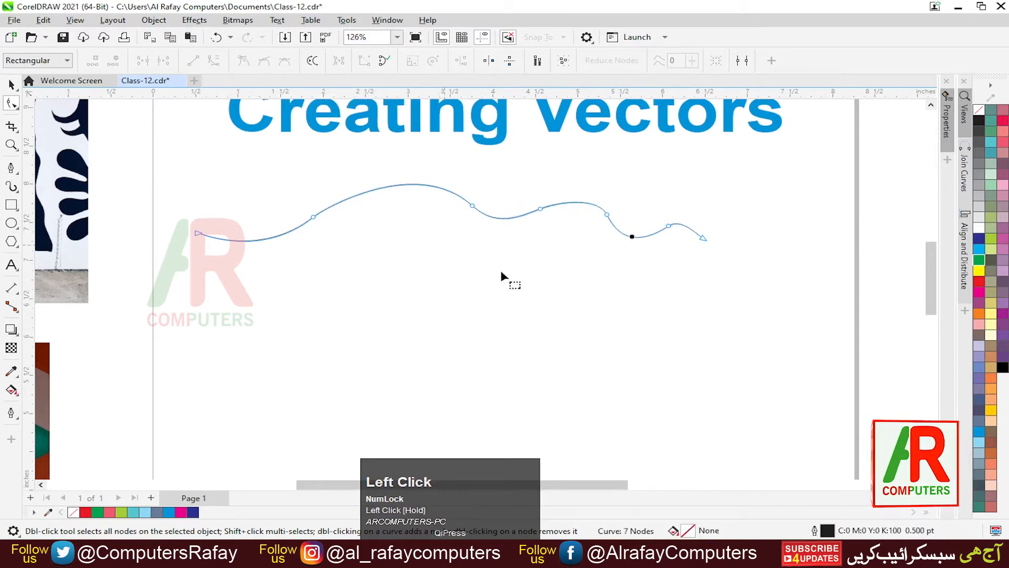
Convert the four added nodes to cusp nodes and delete the first of them, nearest the S-curve.
drag(371, 160, 698, 288)
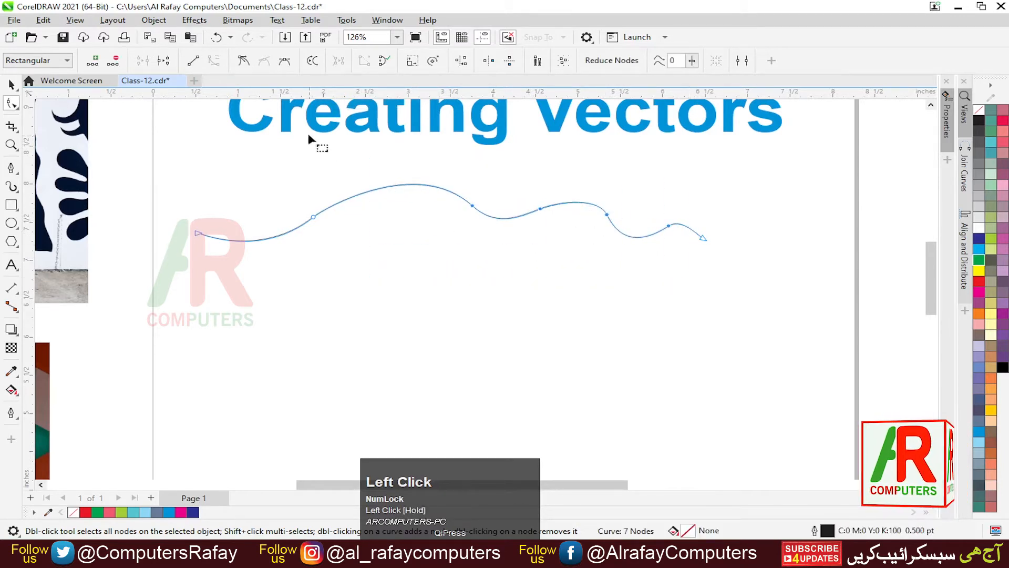
click(243, 61)
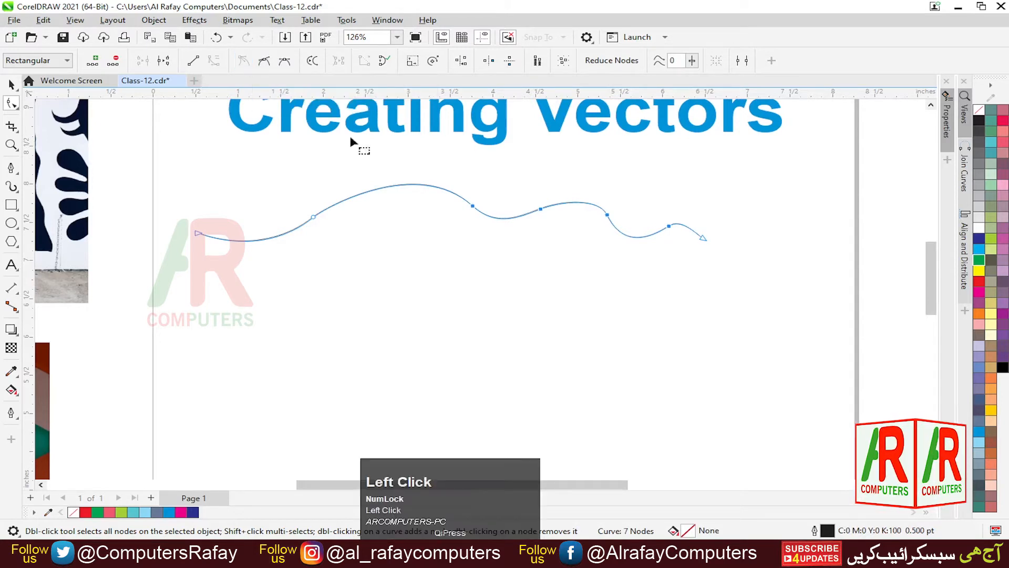
click(482, 256)
double_click(472, 206)
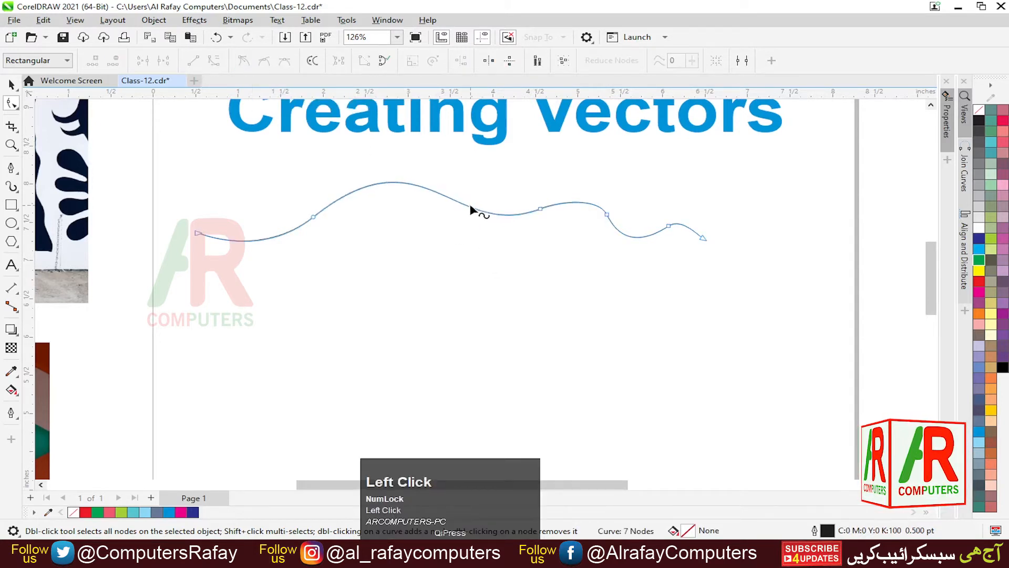
Pull both handles of the segment between the first two remaining added nodes downward to turn its crest into a dip.
click(541, 209)
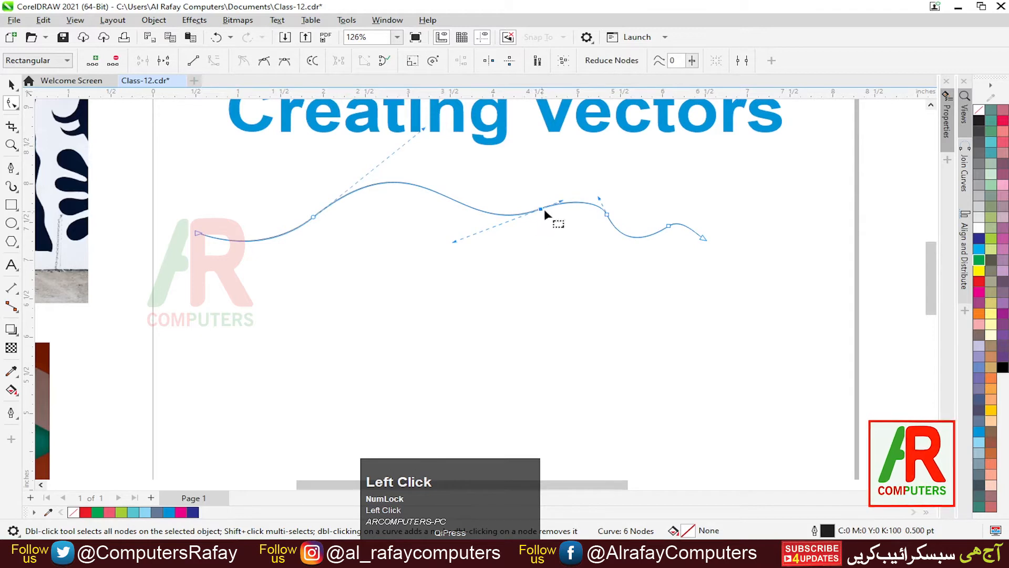
drag(560, 202, 562, 249)
drag(600, 195, 584, 244)
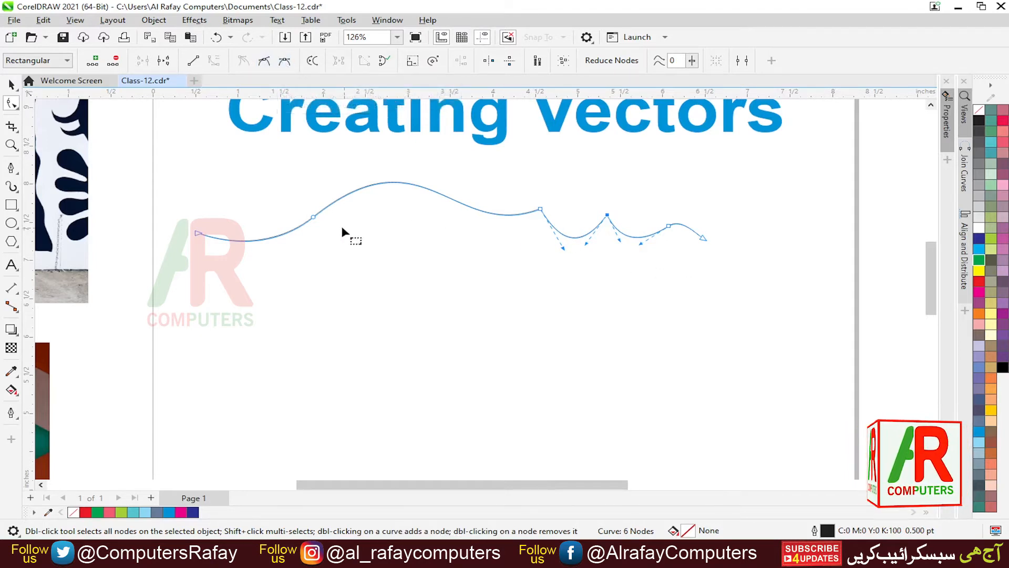
Pull the crest-side handle of the path's second node downward to turn the crest into a dip, and delete that node.
click(313, 218)
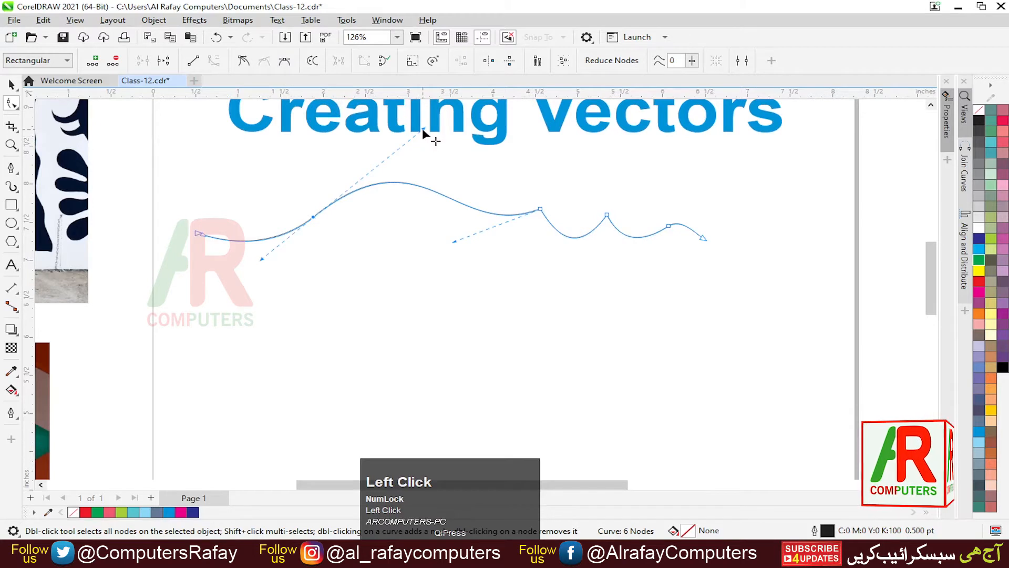
drag(424, 131, 324, 283)
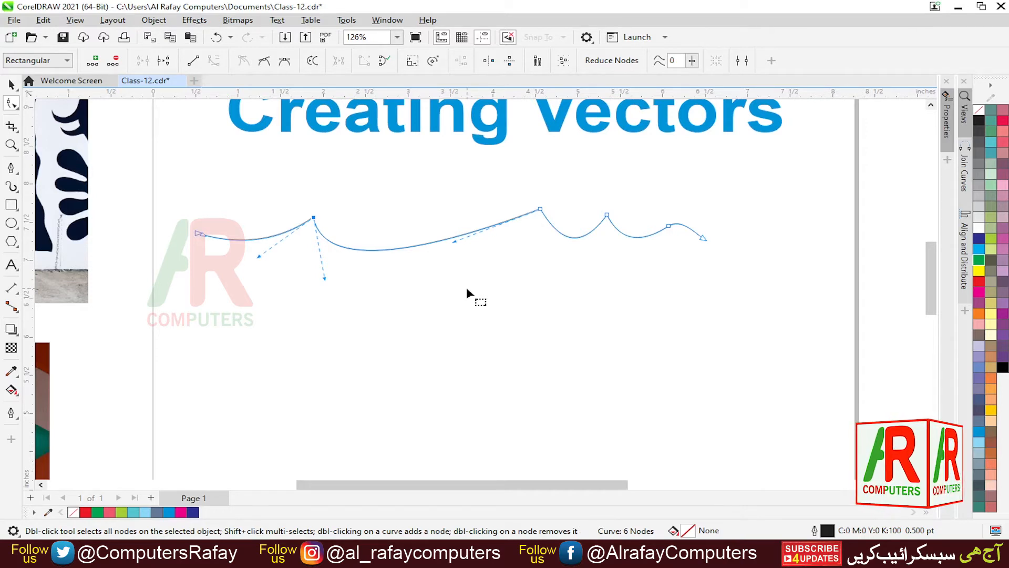
key(Delete)
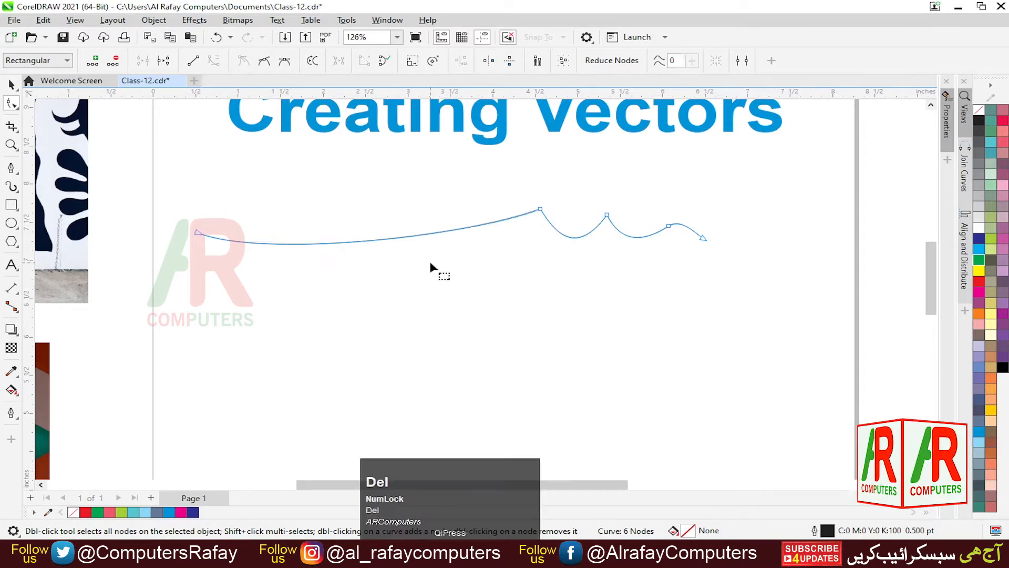
Select the entire wavy practice path and delete it.
click(11, 84)
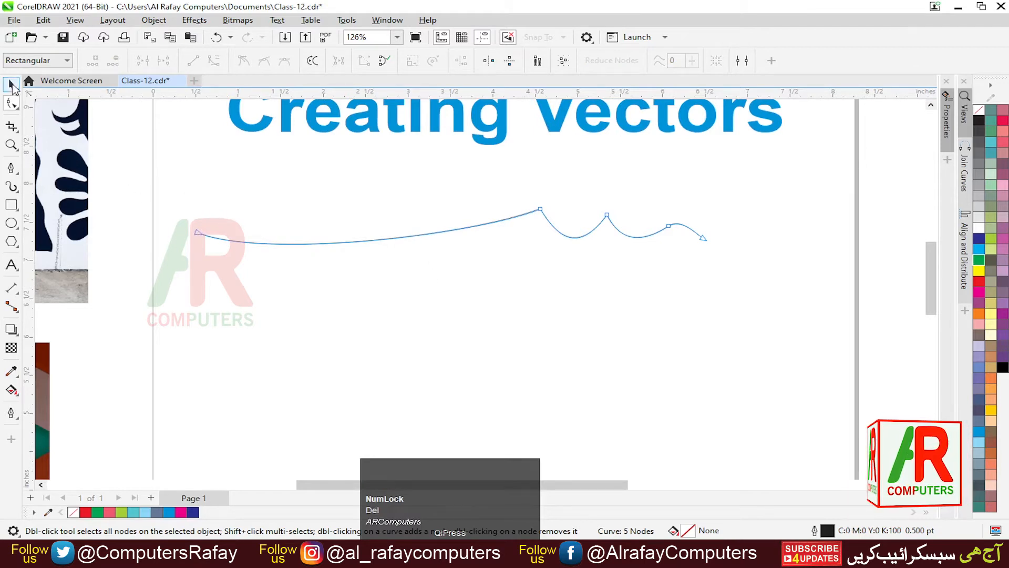
drag(163, 176, 657, 318)
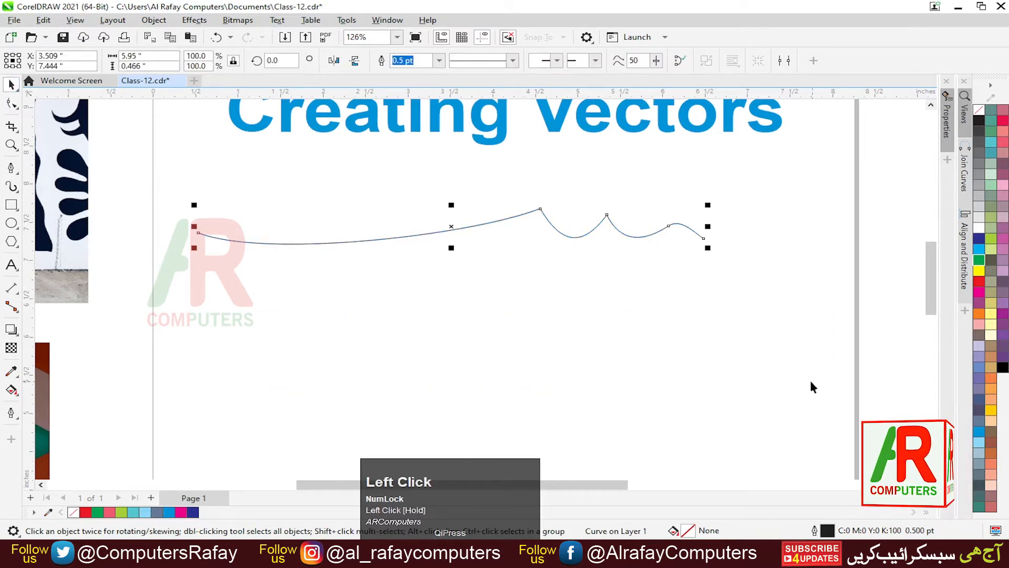
key(Delete)
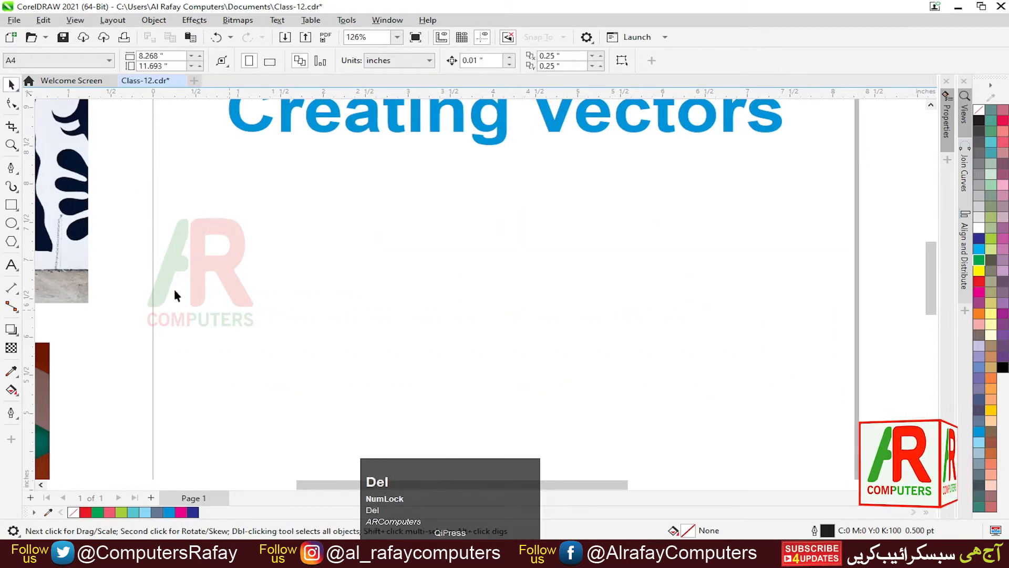
Draw an arch about 2.9 in wide with the Pen tool and a returning arc just below it, removing the outgoing handle at each end node.
click(11, 167)
click(189, 221)
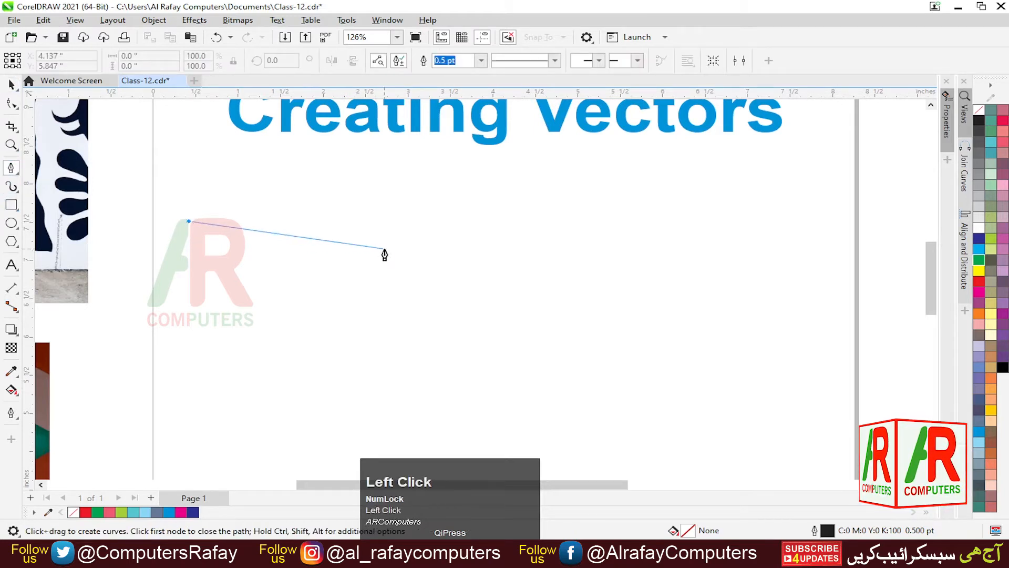
drag(434, 235, 556, 324)
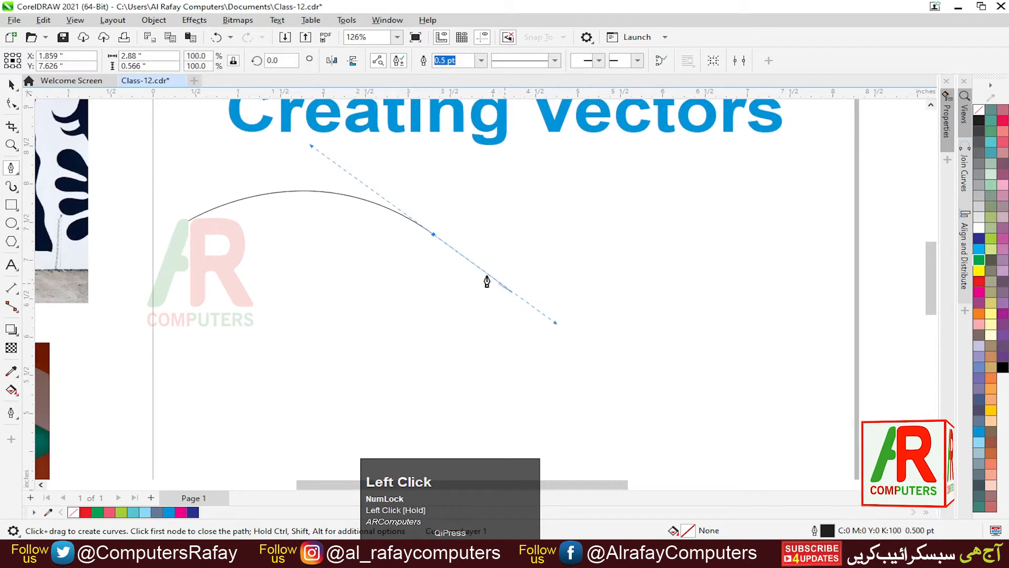
alt+click(433, 235)
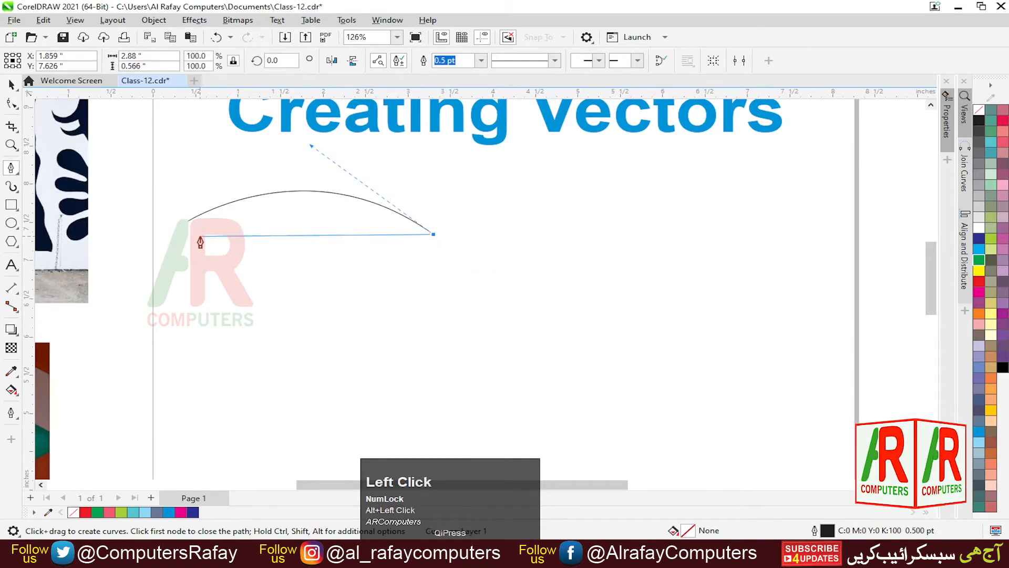
drag(201, 236, 81, 293)
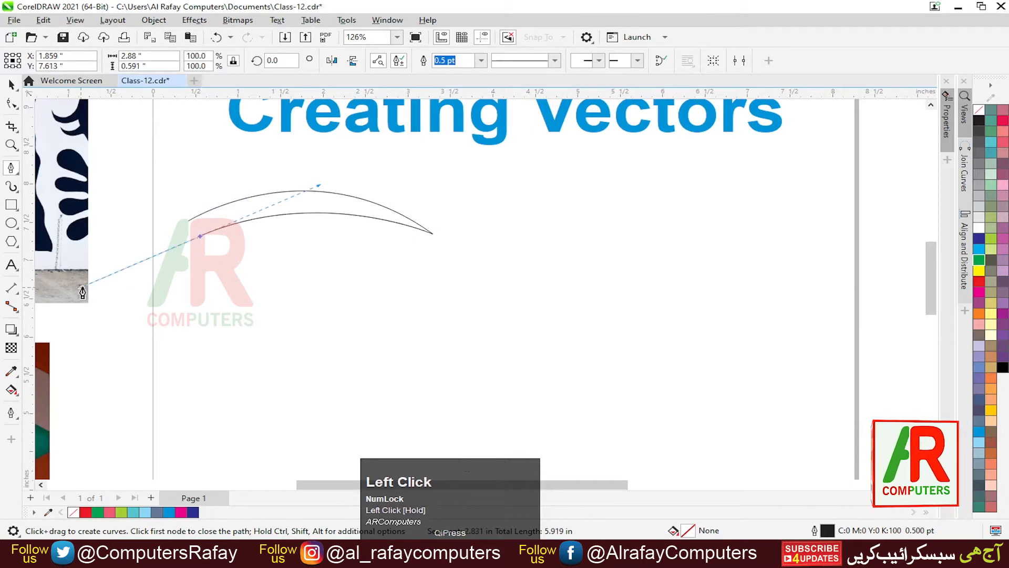
click(200, 237)
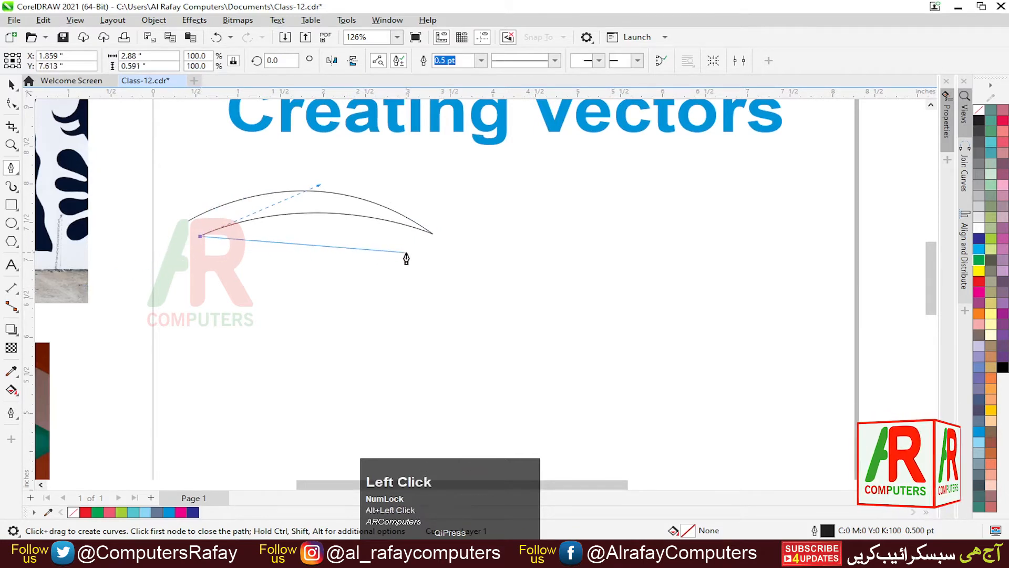
Continue the Pen path with four more nested arcs zigzagging downward, removing the outgoing handle at the turns for sharp corners.
drag(416, 256, 492, 316)
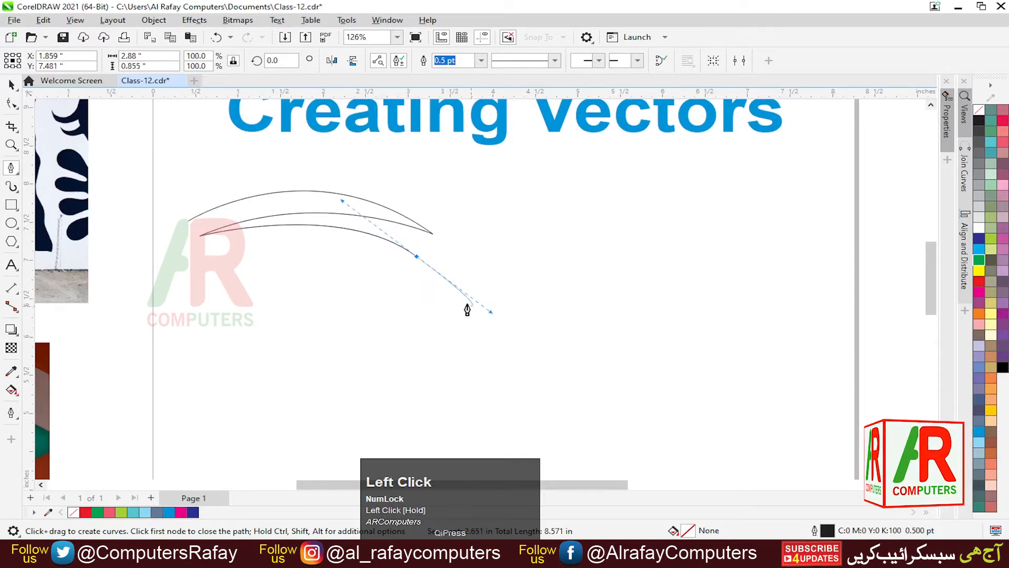
alt+click(416, 261)
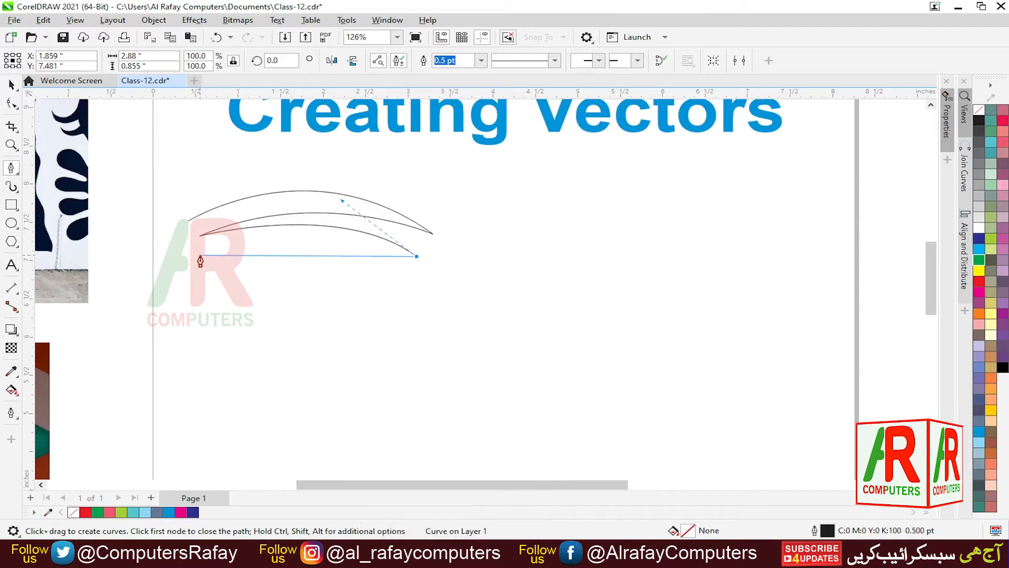
drag(201, 261, 75, 294)
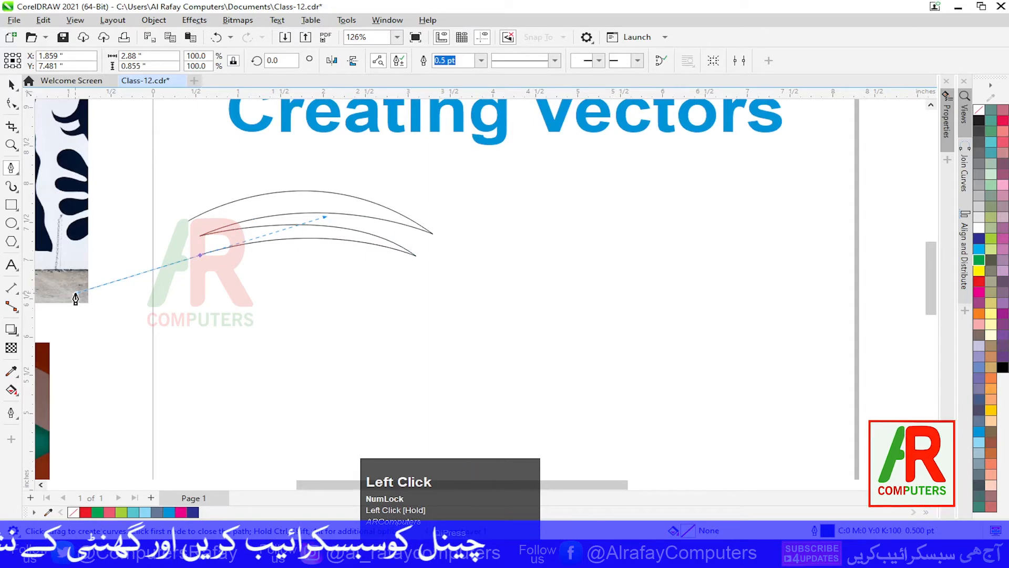
alt+click(200, 256)
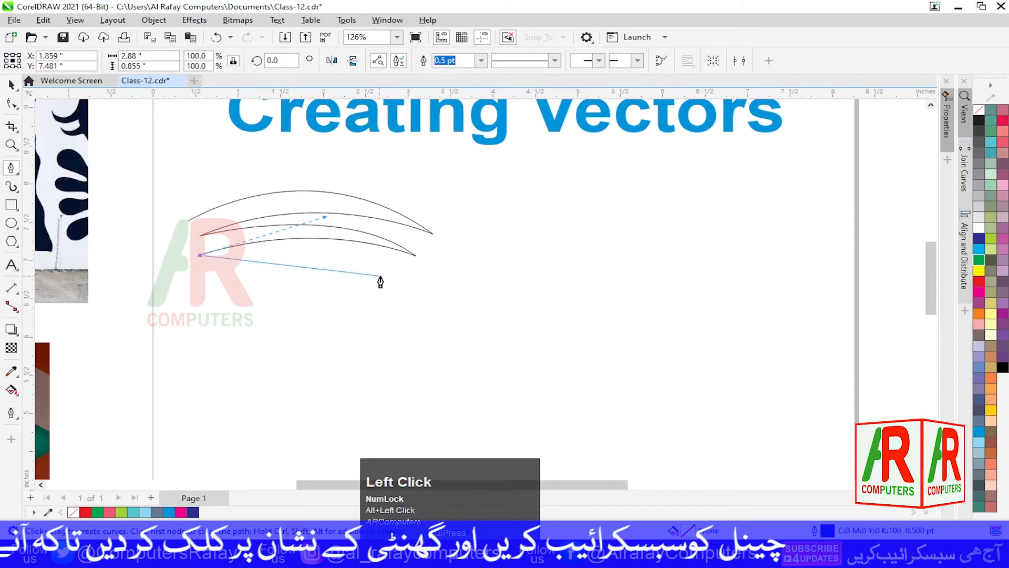
drag(380, 275, 417, 315)
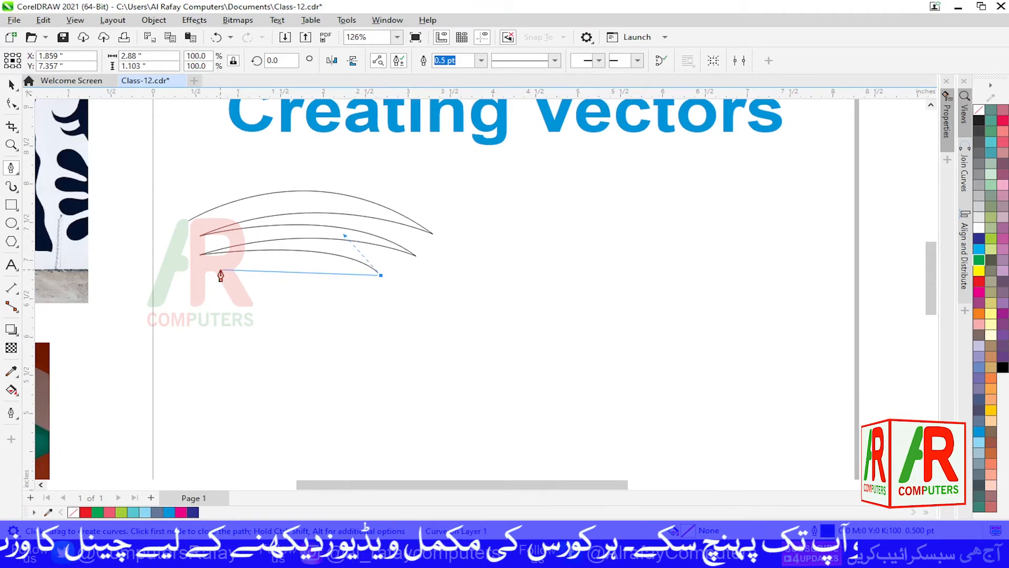
drag(217, 271, 326, 368)
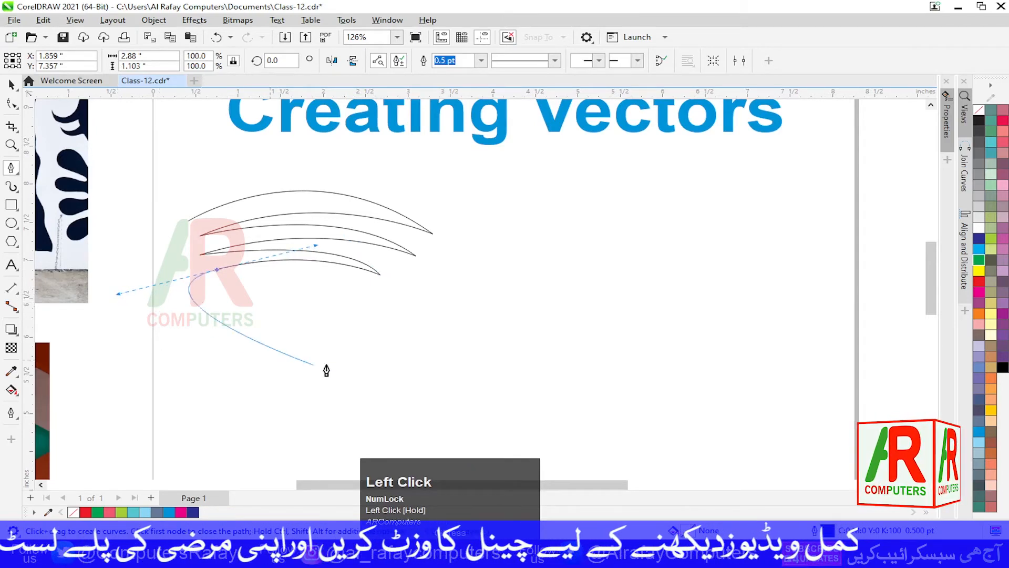
End the zigzag arc path, move it about 2 in to the right on the page, and delete it.
key(space)
click(396, 331)
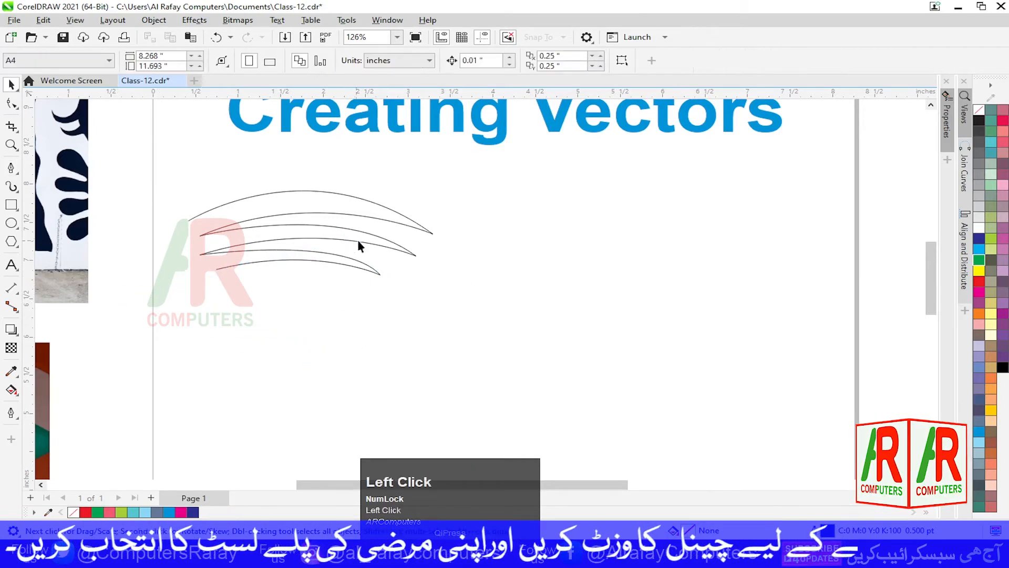
drag(374, 243, 555, 249)
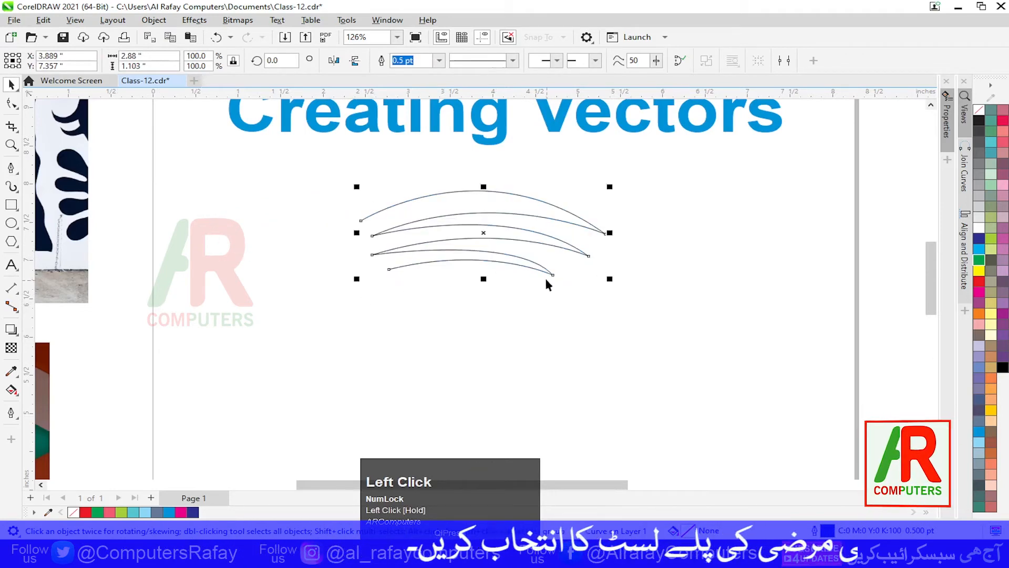
key(Delete)
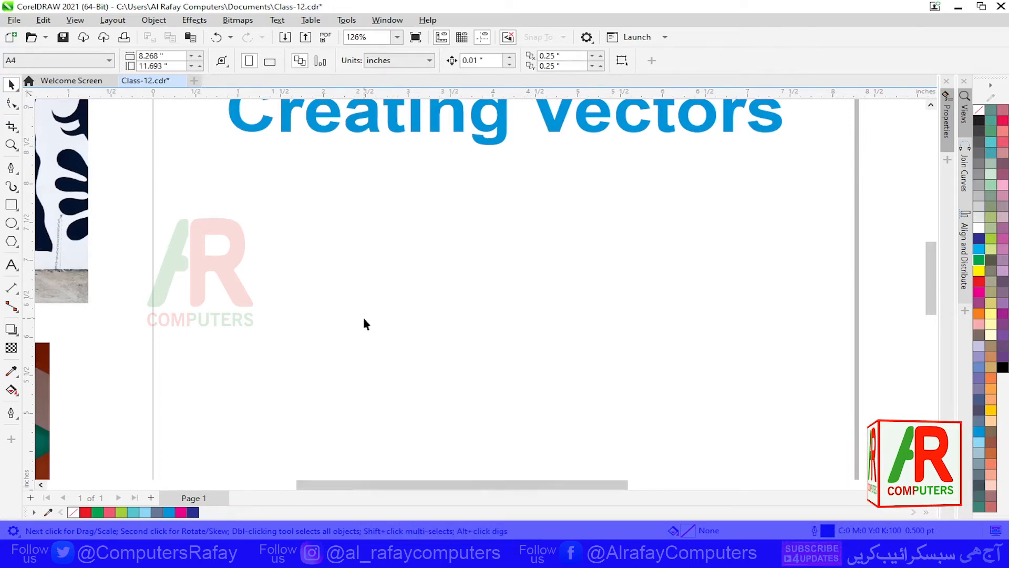
Select the mural photo with the red fire cabinet and apply a fountain transparency across it, switching it to a uniform transparency of 50.
key(F4)
key(F2)
click(106, 168)
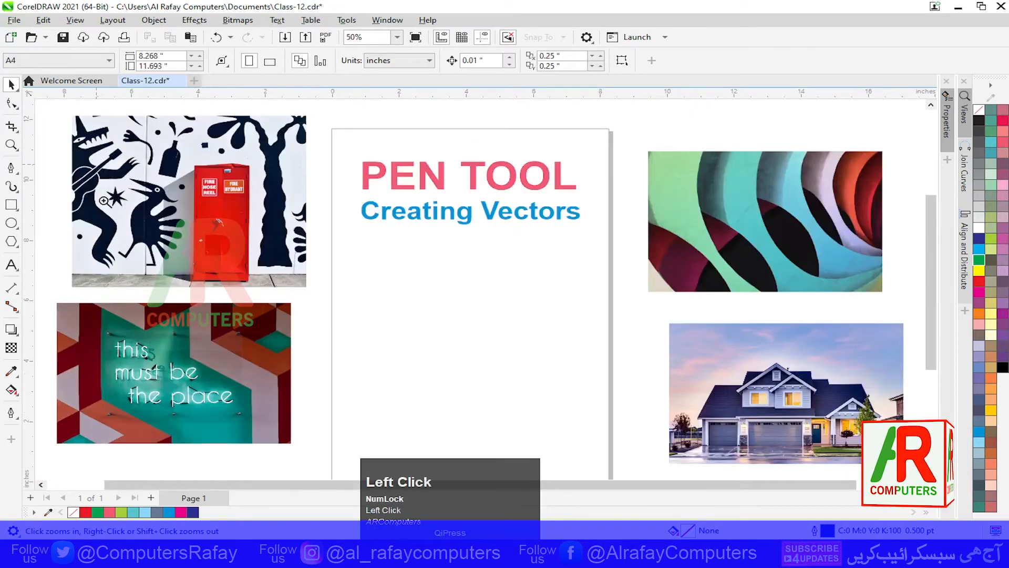
click(373, 274)
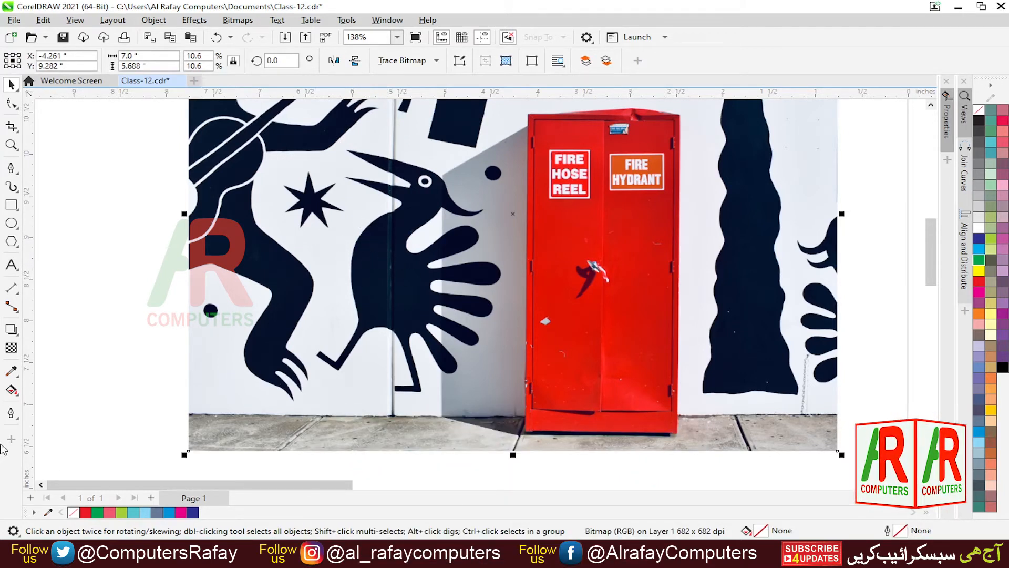
click(433, 301)
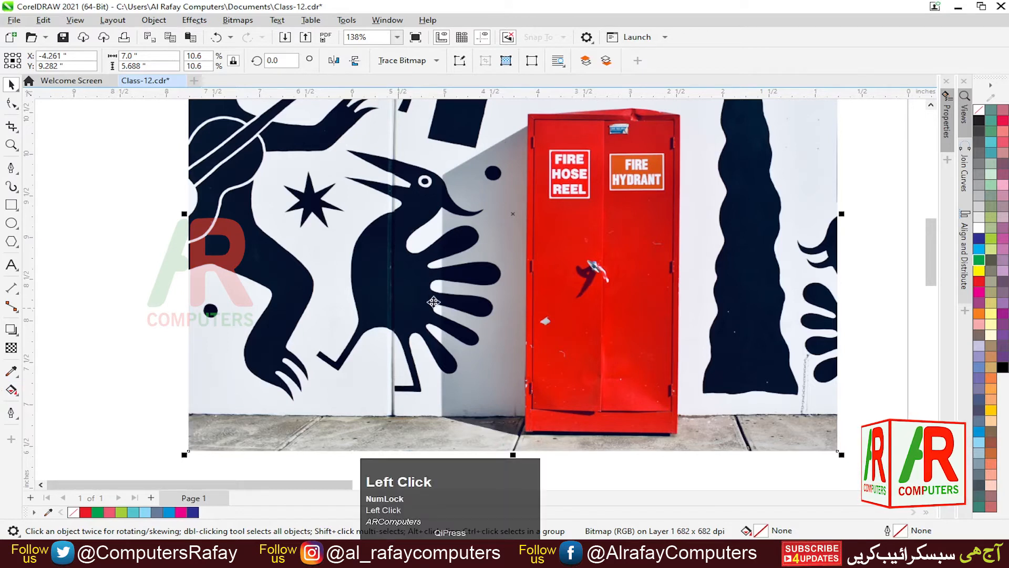
click(11, 348)
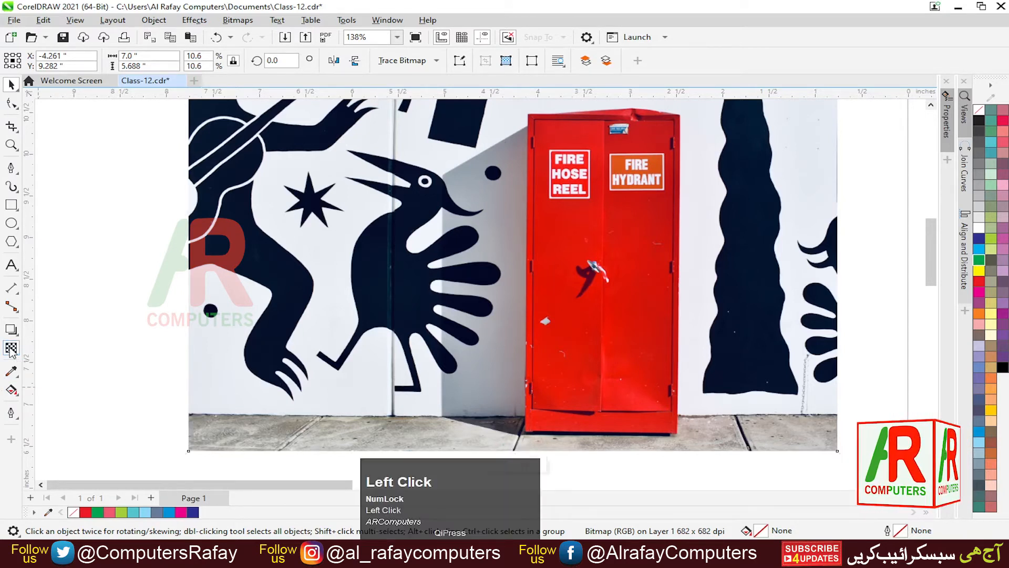
drag(192, 230, 766, 239)
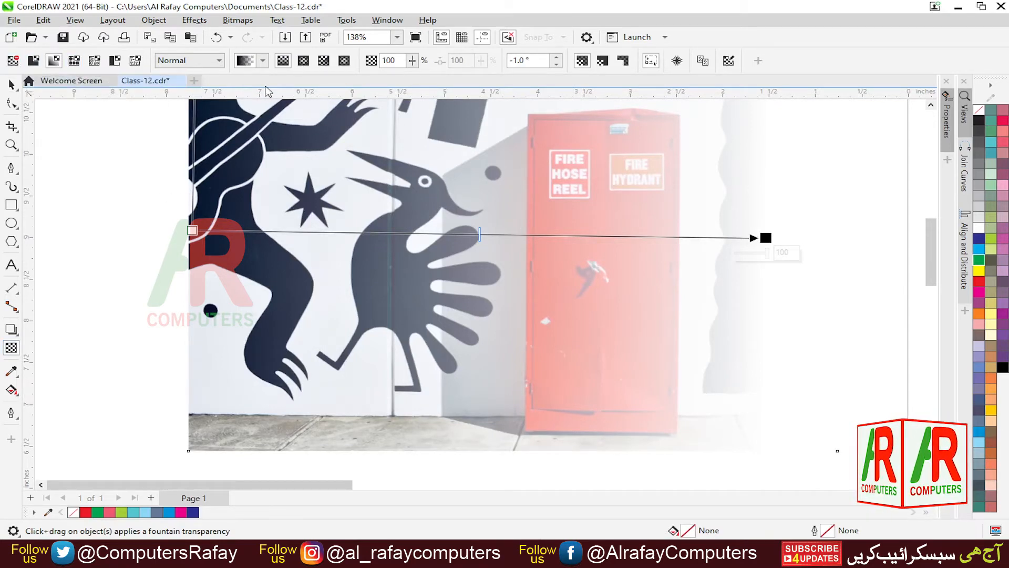
click(33, 62)
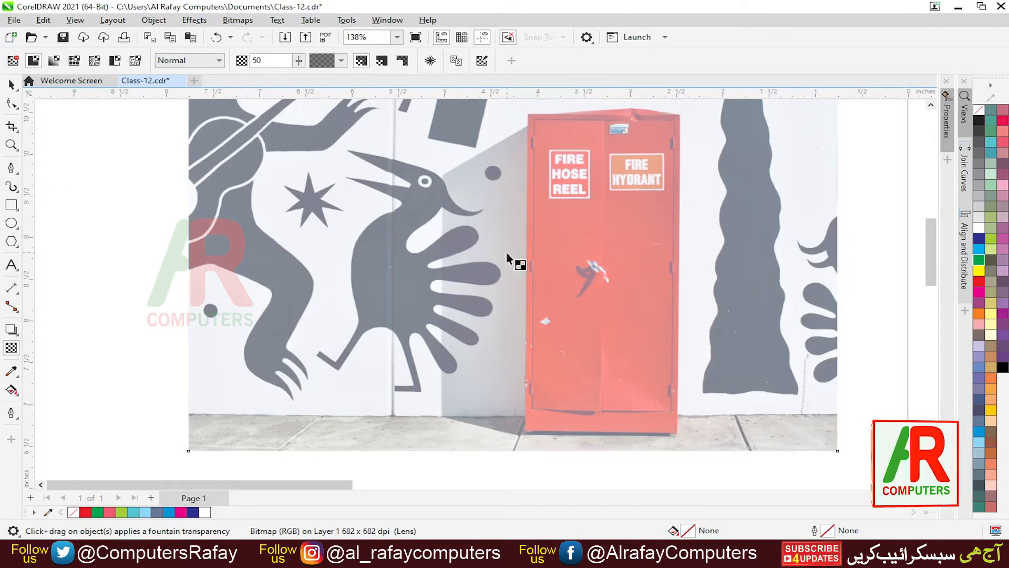
Lock the faded mural photo in place and clear the selection.
click(12, 84)
right_click(404, 192)
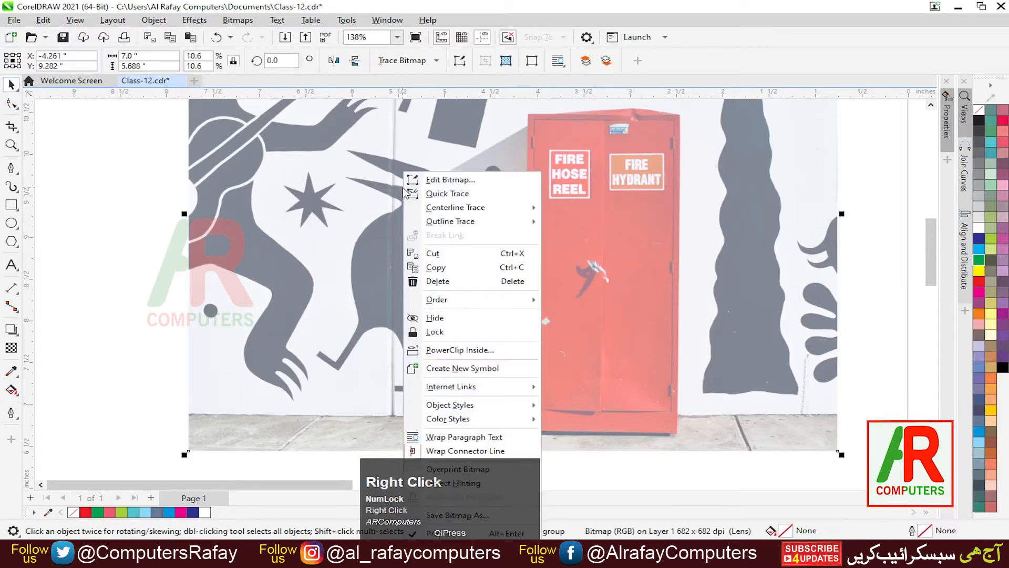
click(440, 332)
right_click(394, 224)
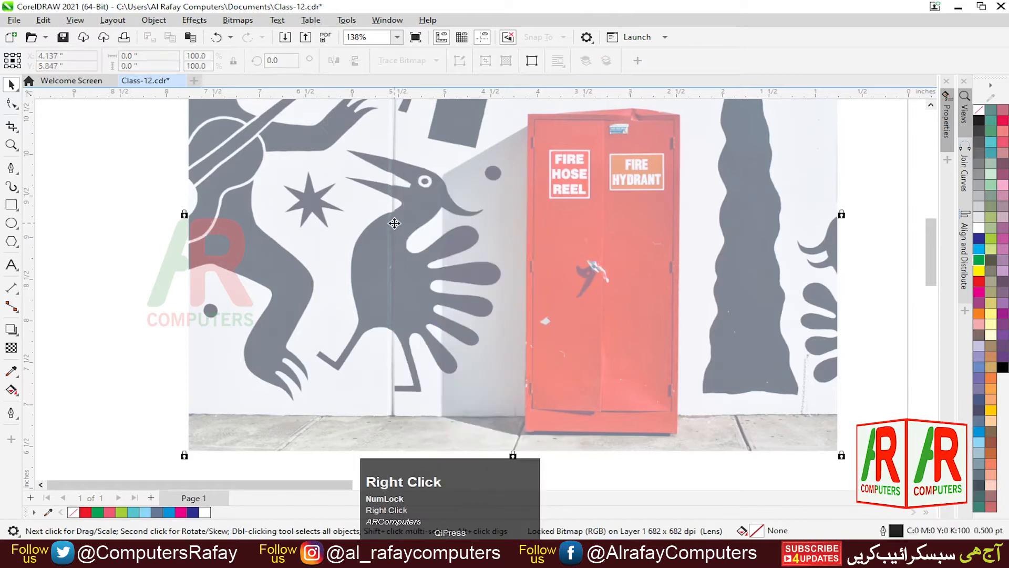
click(167, 250)
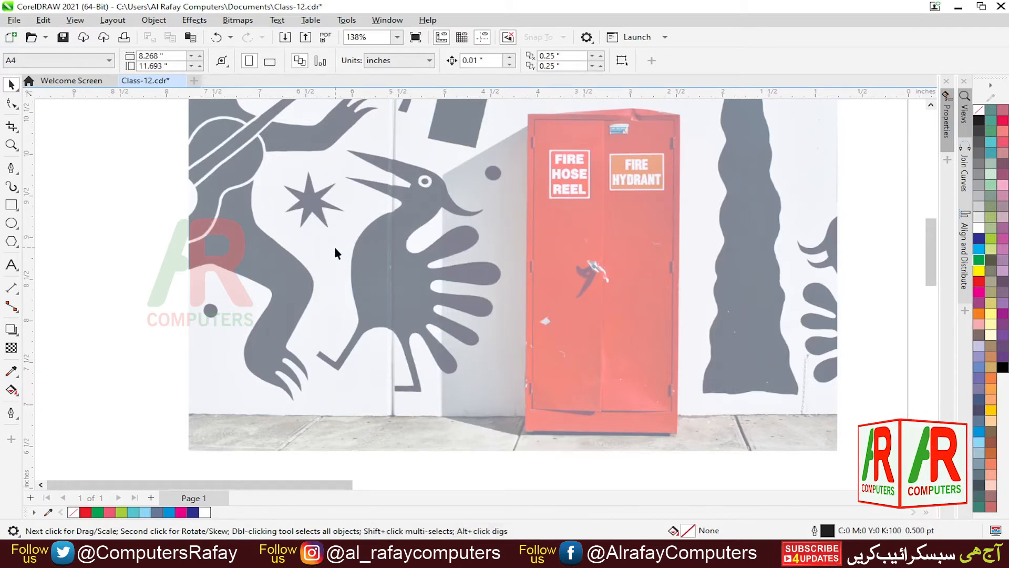
Start a Pen path at the tip of the bird's upper beak and trace its top edge to the wall seam, removing outgoing handles.
key(F2)
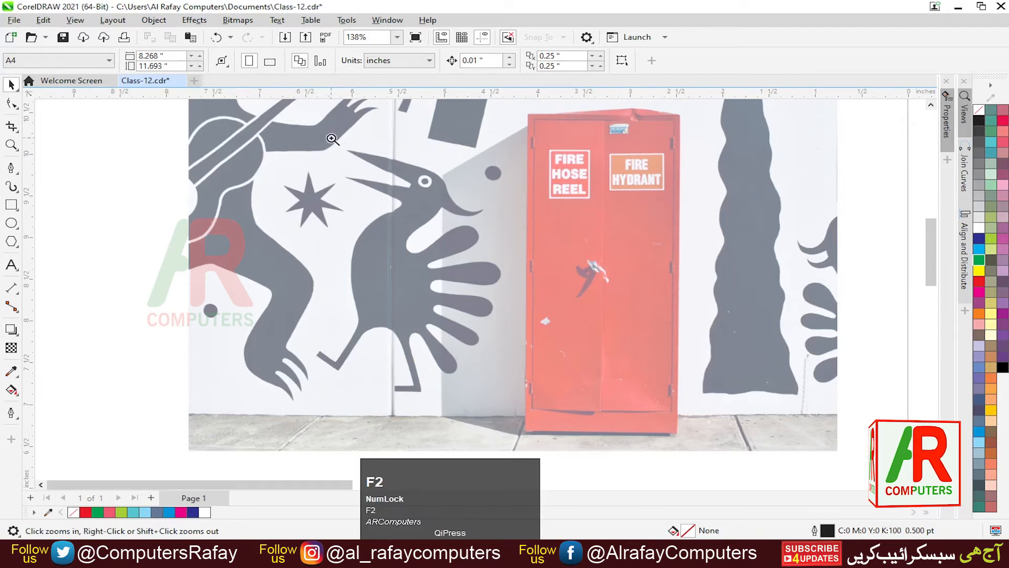
drag(321, 131, 505, 229)
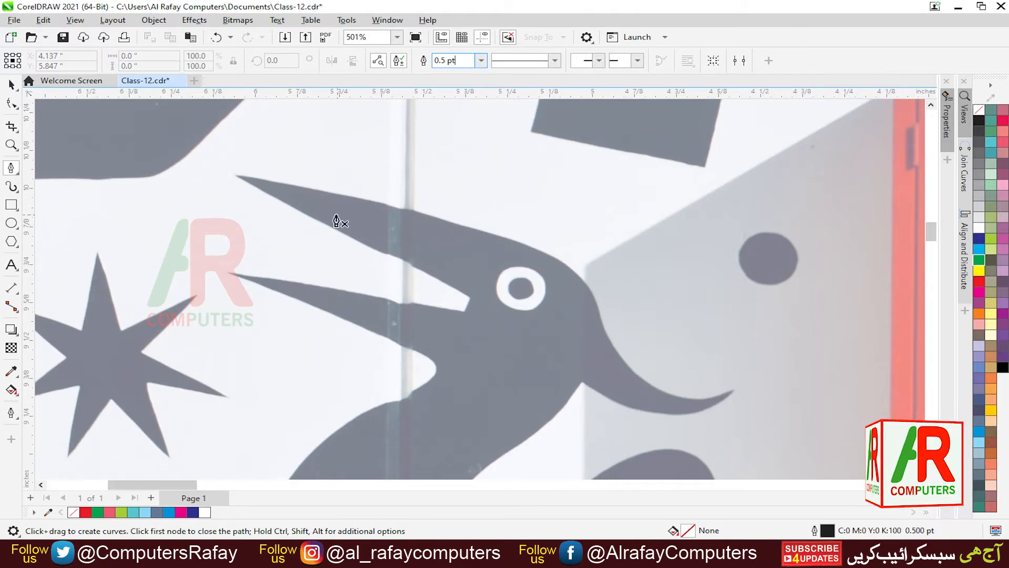
click(236, 177)
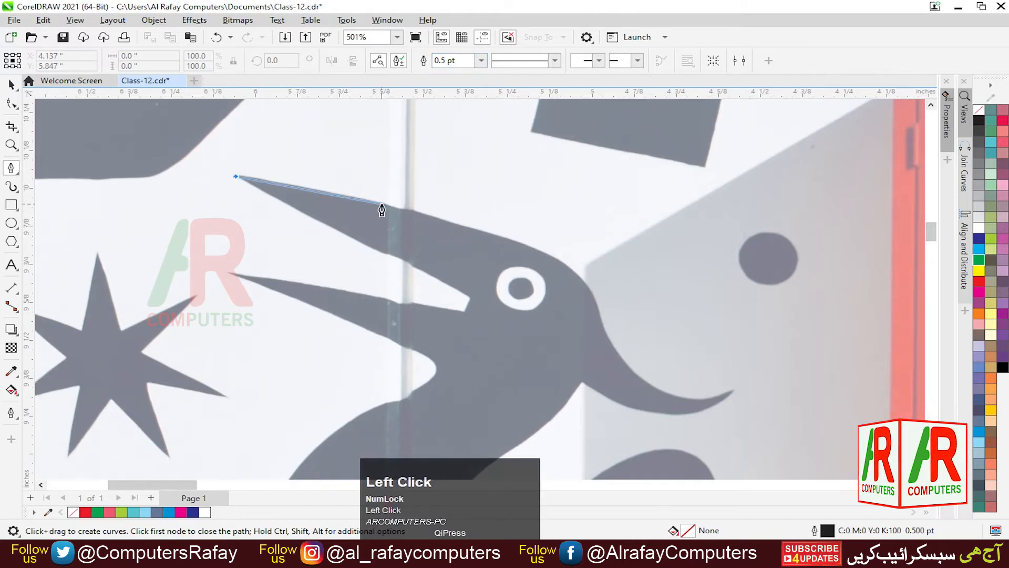
drag(381, 205, 393, 212)
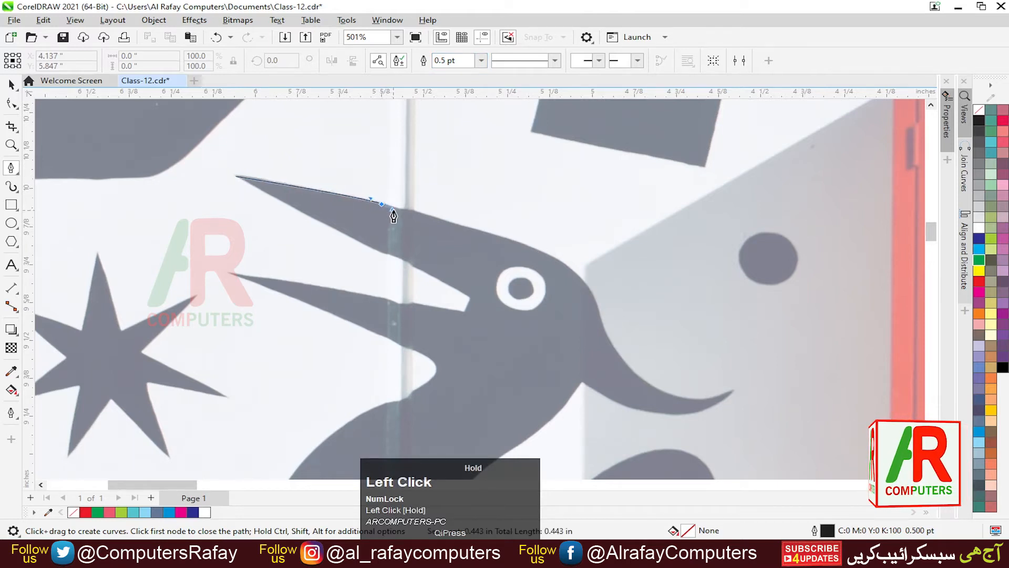
key(alt)
mouse_move(394, 216)
mouse_down()
mouse_move(380, 215)
mouse_move(409, 209)
mouse_up()
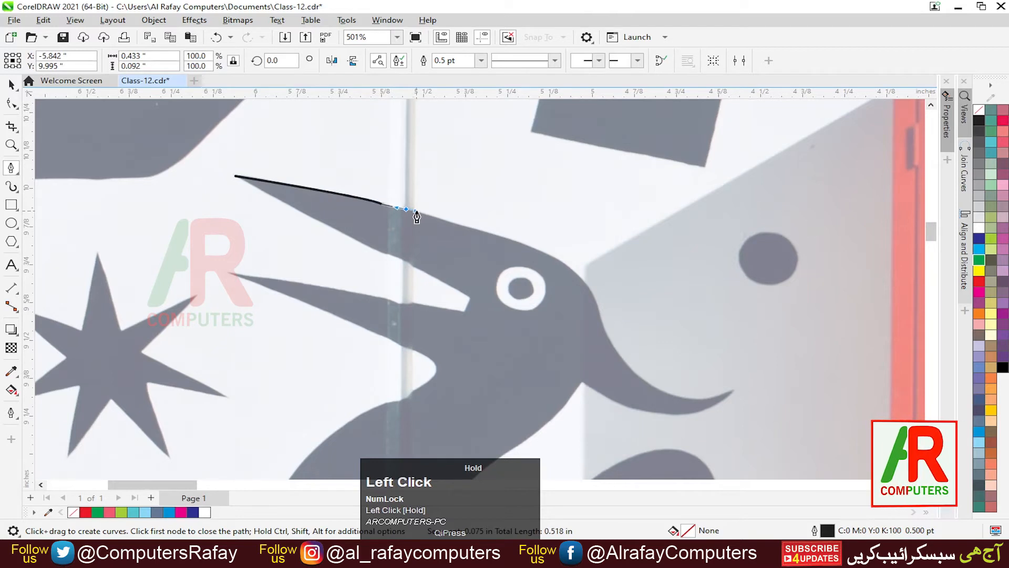
key(alt)
drag(417, 216, 408, 215)
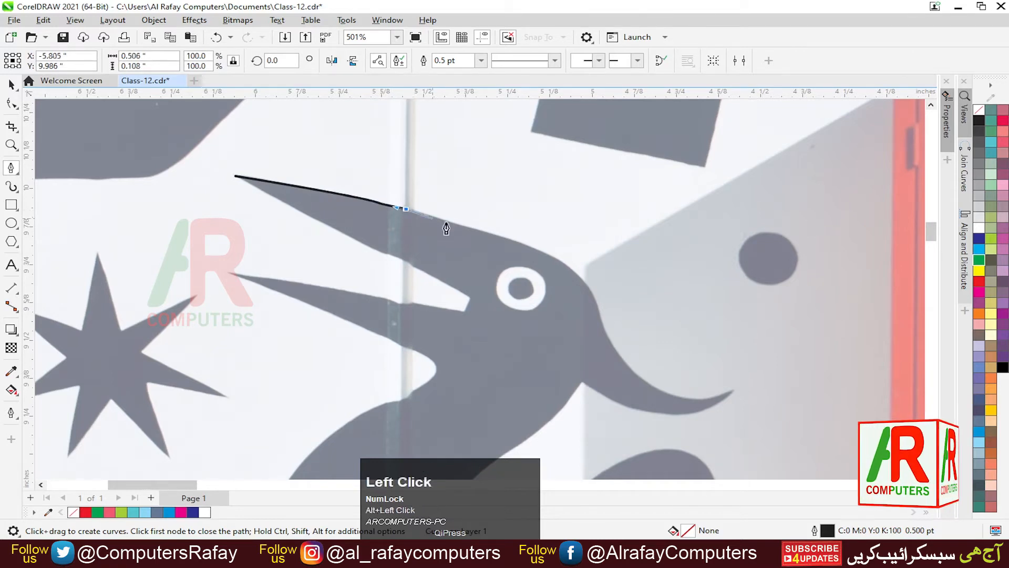
Continue the Pen path along the beak's top edge, over the forehead and around to the back of the bird's head.
click(472, 234)
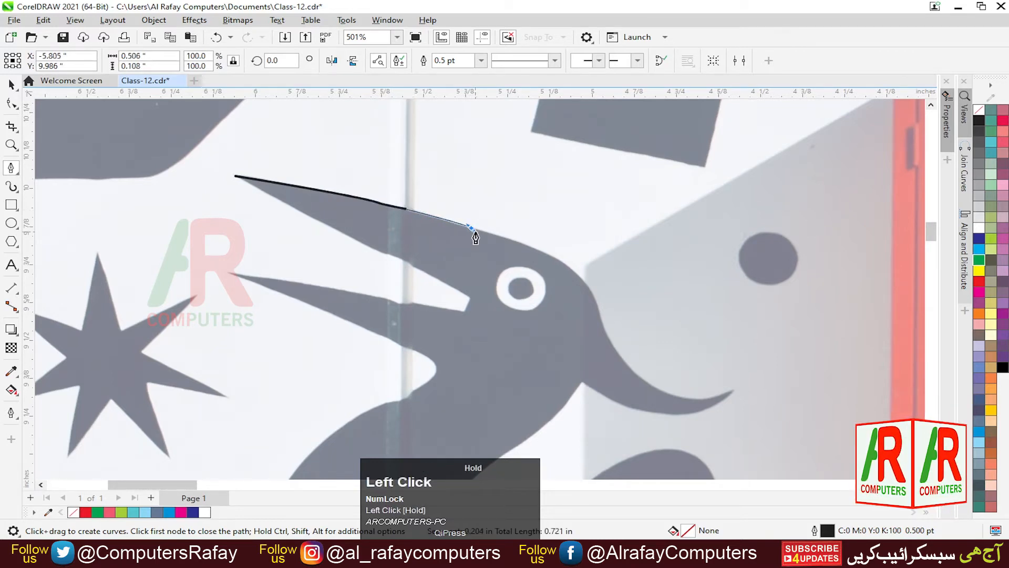
key(alt)
drag(477, 239, 471, 228)
drag(558, 258, 561, 267)
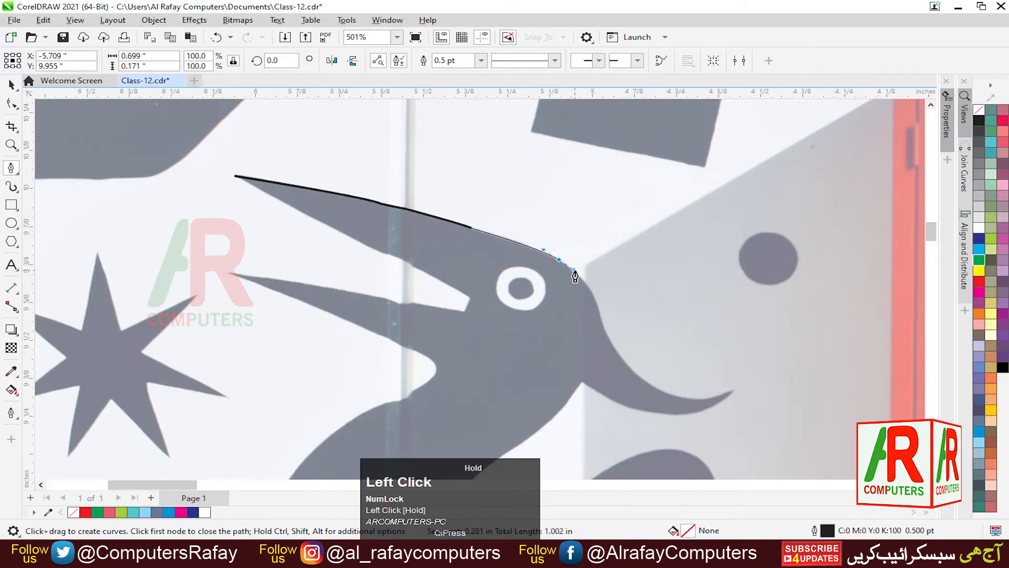
key(alt)
drag(575, 276, 559, 266)
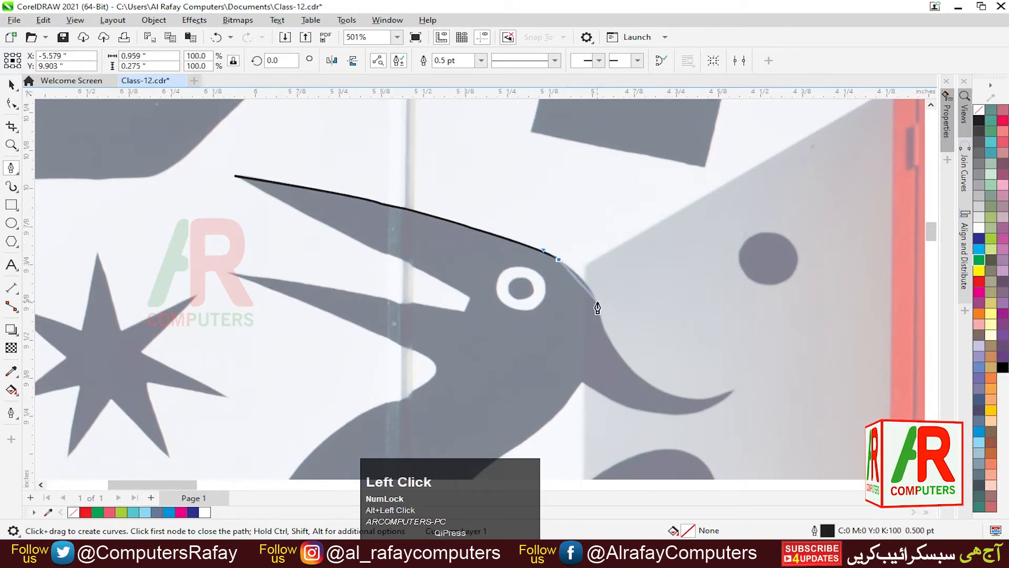
drag(596, 303, 602, 326)
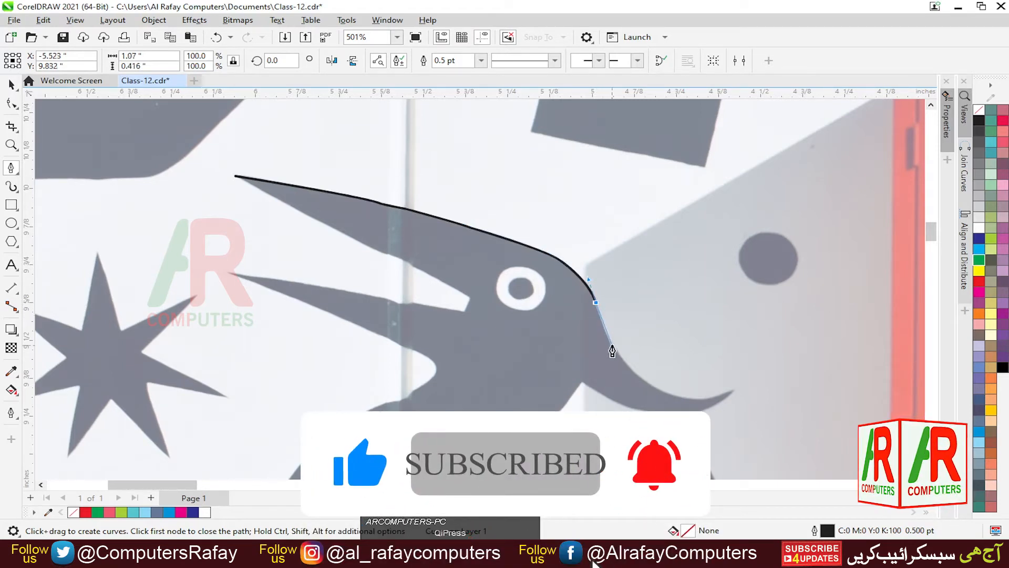
Trace the outer edge of the curved crest behind the head out to its pointed tip, removing the outgoing handle there.
drag(605, 341, 640, 381)
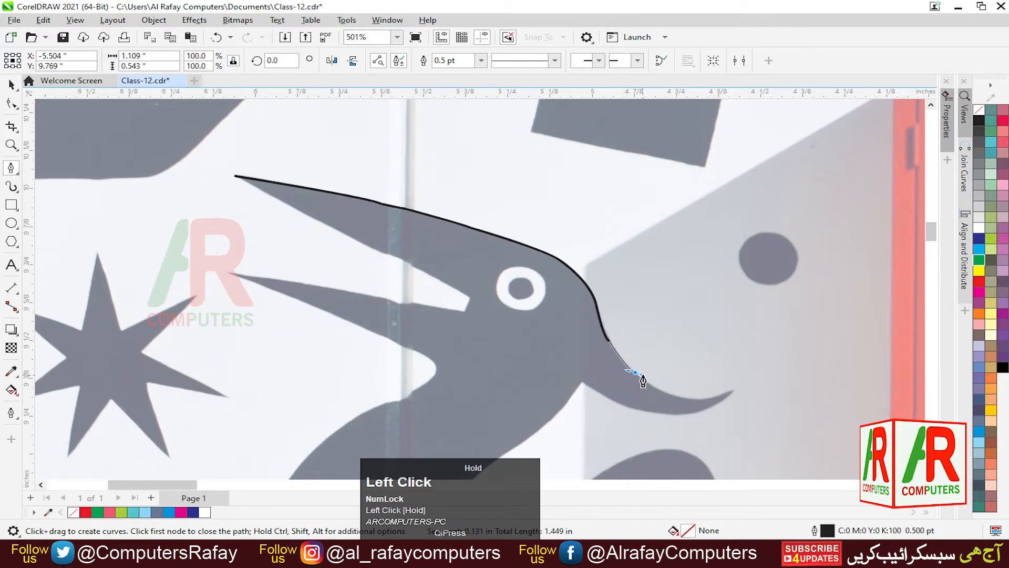
drag(636, 378, 646, 394)
key(F2)
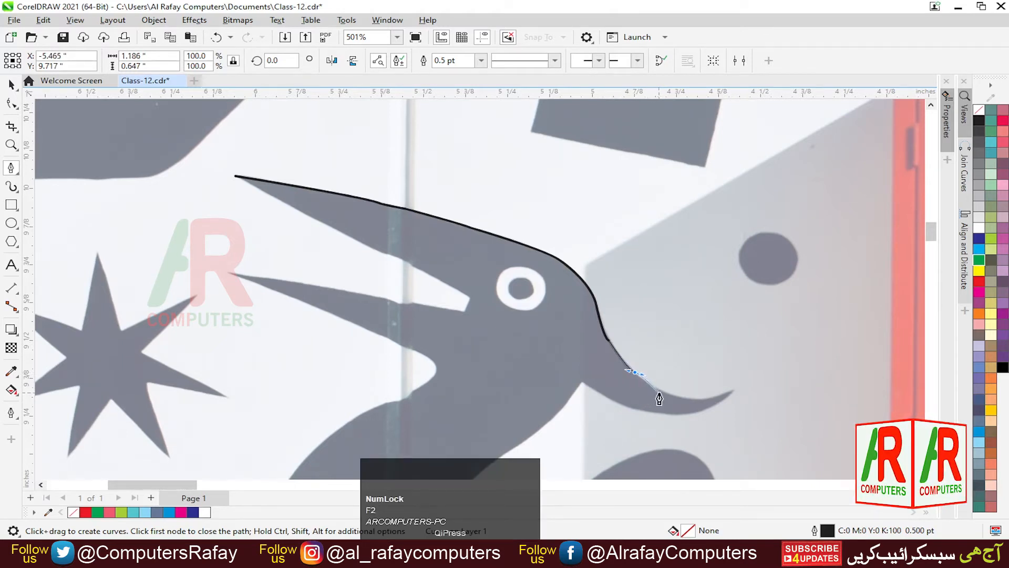
click(672, 401)
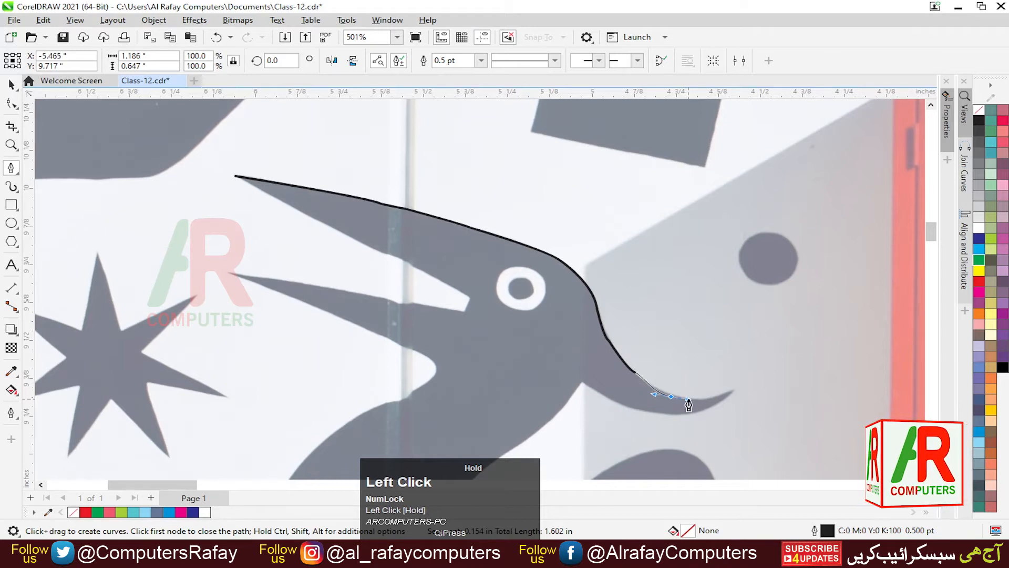
drag(688, 404, 697, 410)
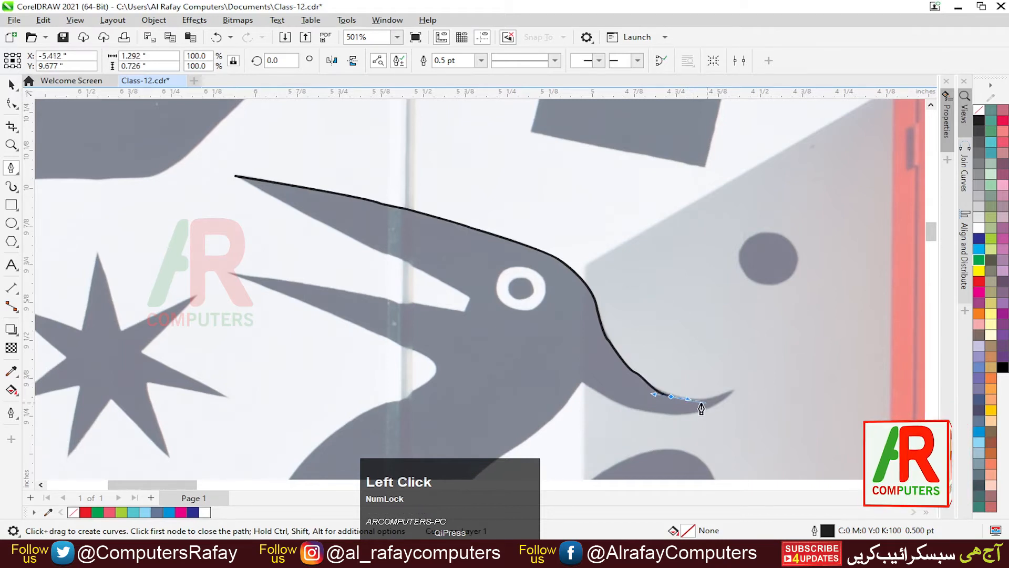
alt+click(672, 397)
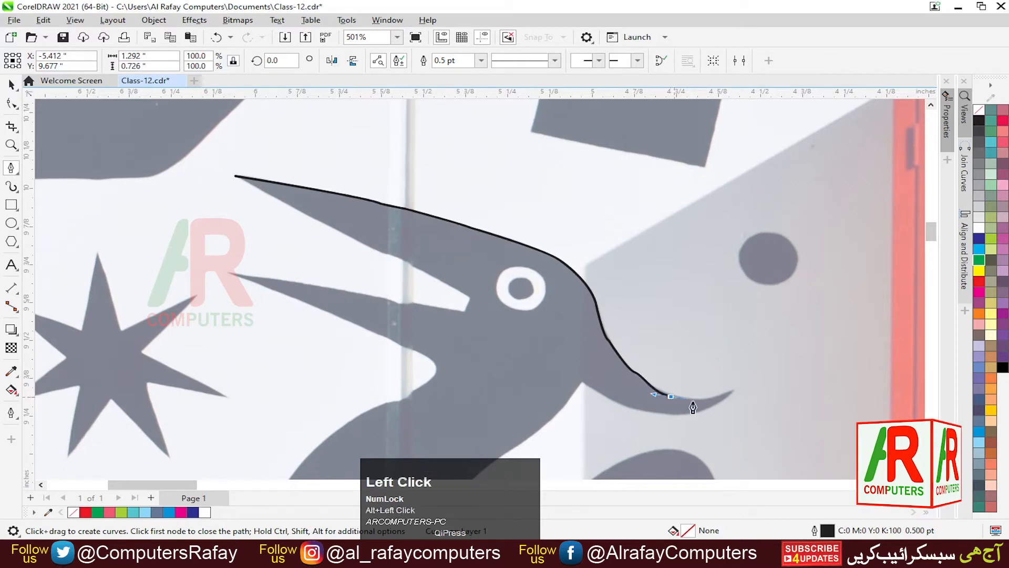
click(731, 398)
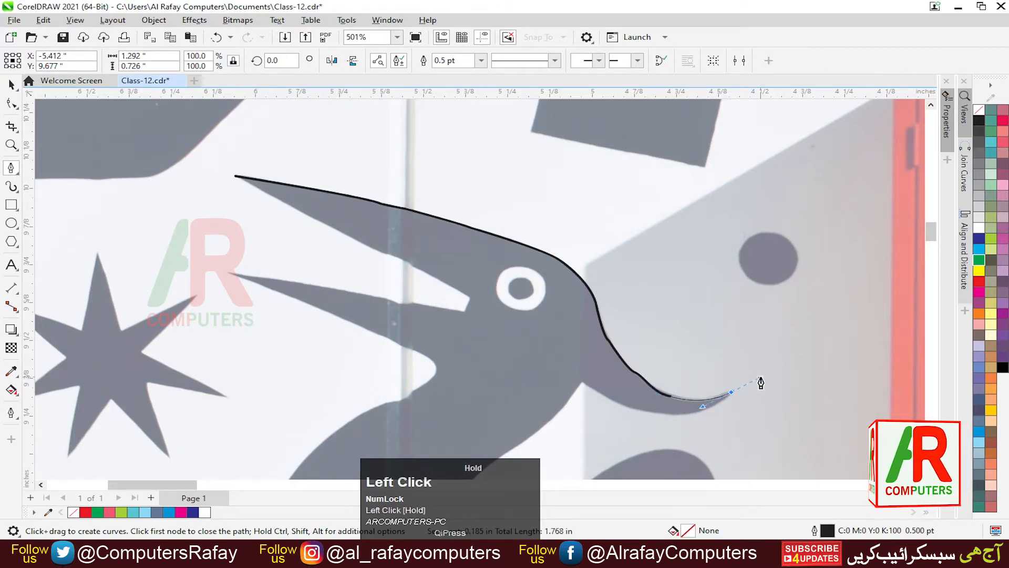
drag(760, 383, 761, 378)
alt+click(731, 398)
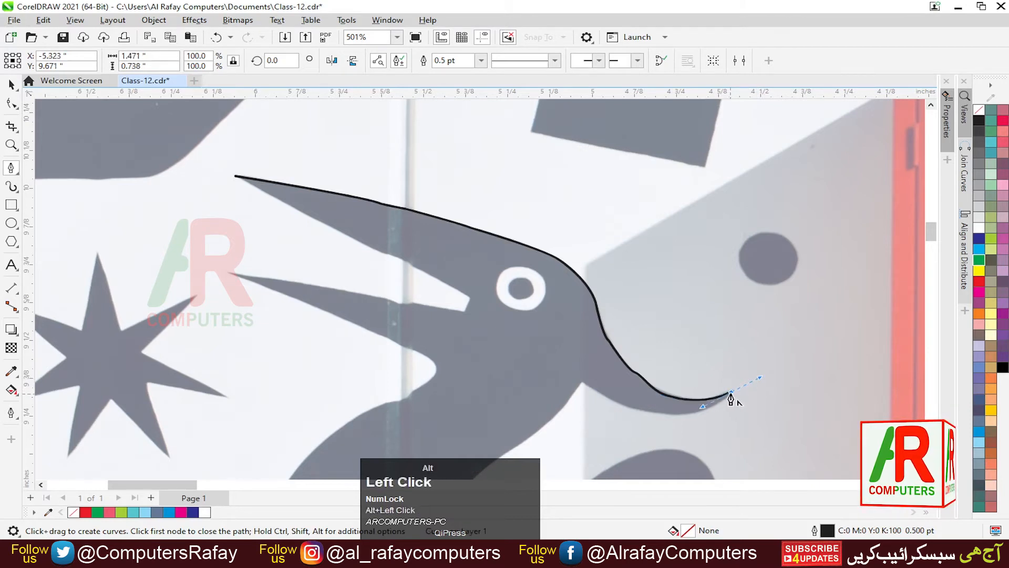
Trace the underside of the crest from its tip back to the notch where it meets the neck.
drag(646, 414, 608, 406)
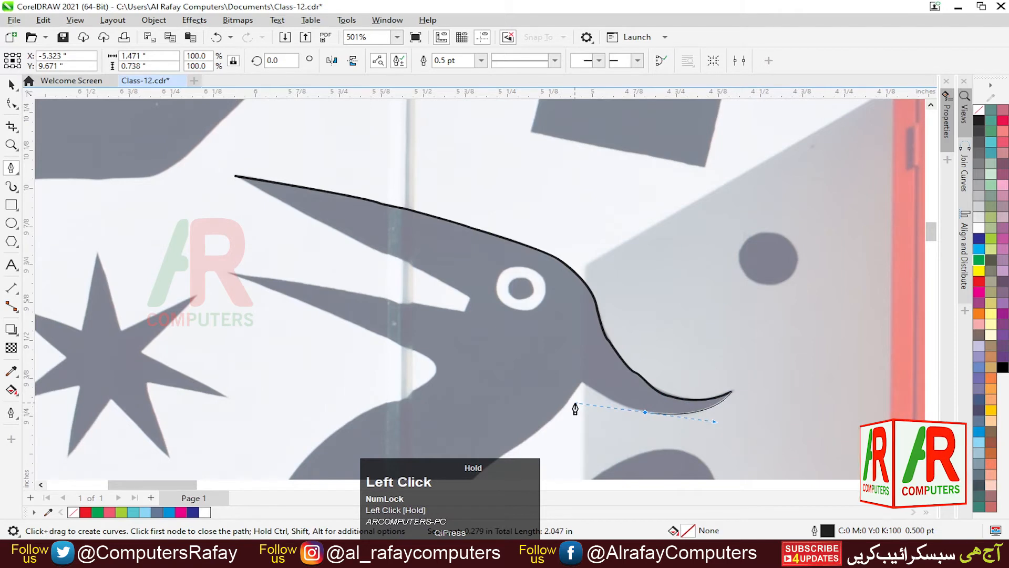
drag(579, 412, 579, 411)
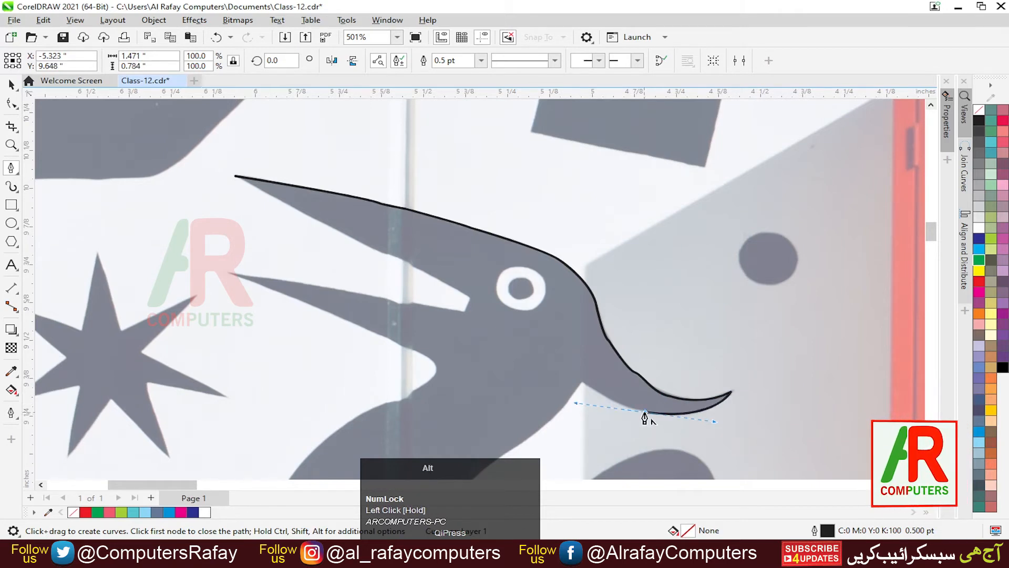
alt+click(645, 413)
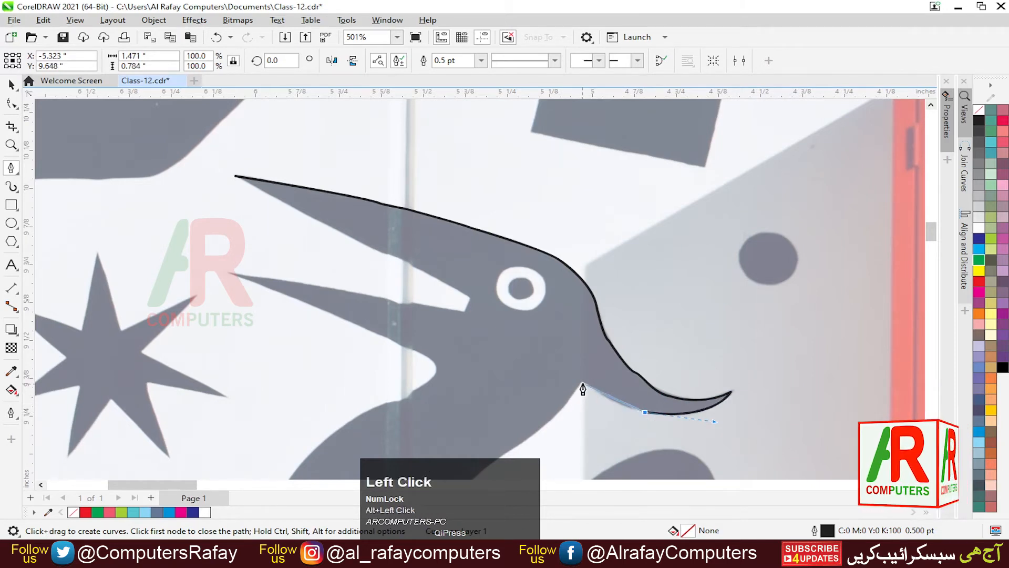
click(582, 388)
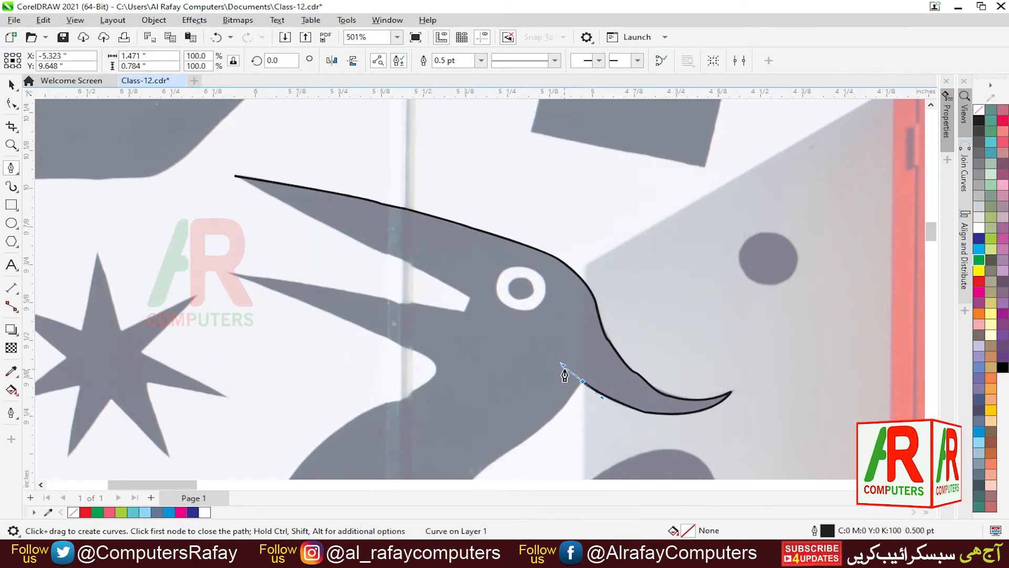
Extend the path down the back of the neck with two more nodes, resuming it from its open end.
click(534, 434)
key(space)
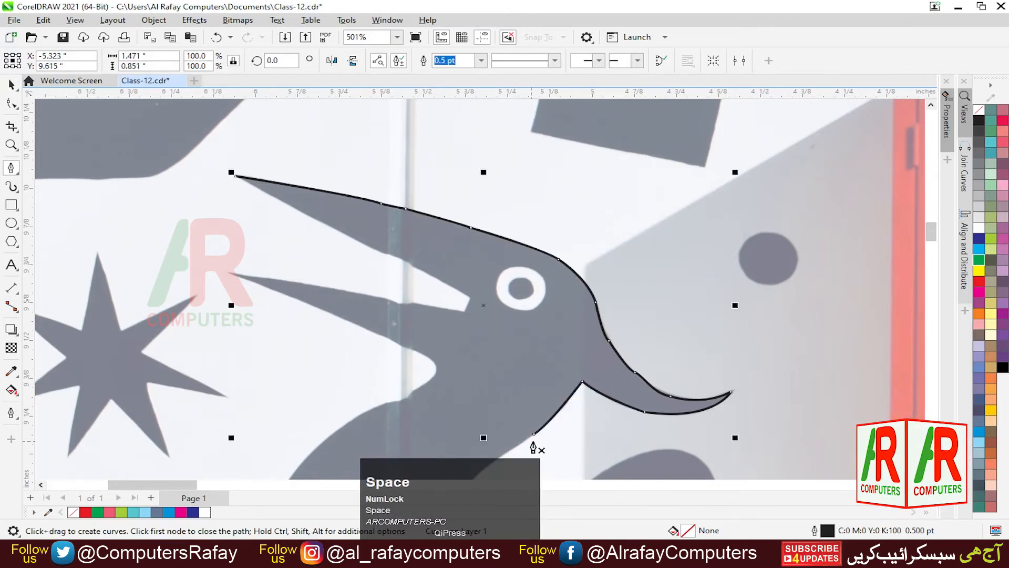
click(10, 169)
click(534, 434)
click(503, 455)
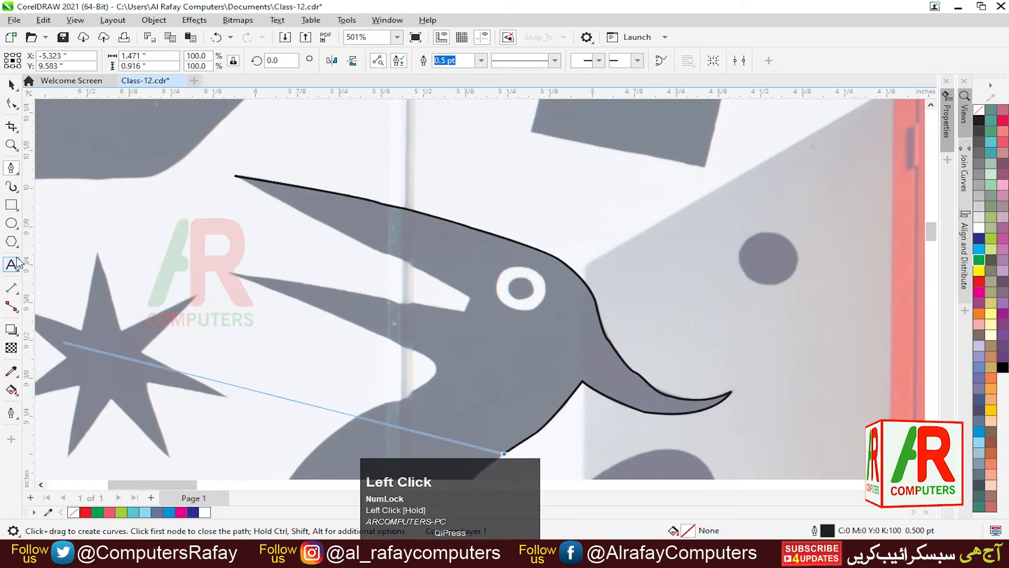
Trace the lower neck edge closely as it curves down into the gap above the top tail feather.
scroll(59, 284, down, 1)
key(F2)
drag(316, 390, 449, 479)
drag(476, 341, 465, 369)
alt+click(476, 342)
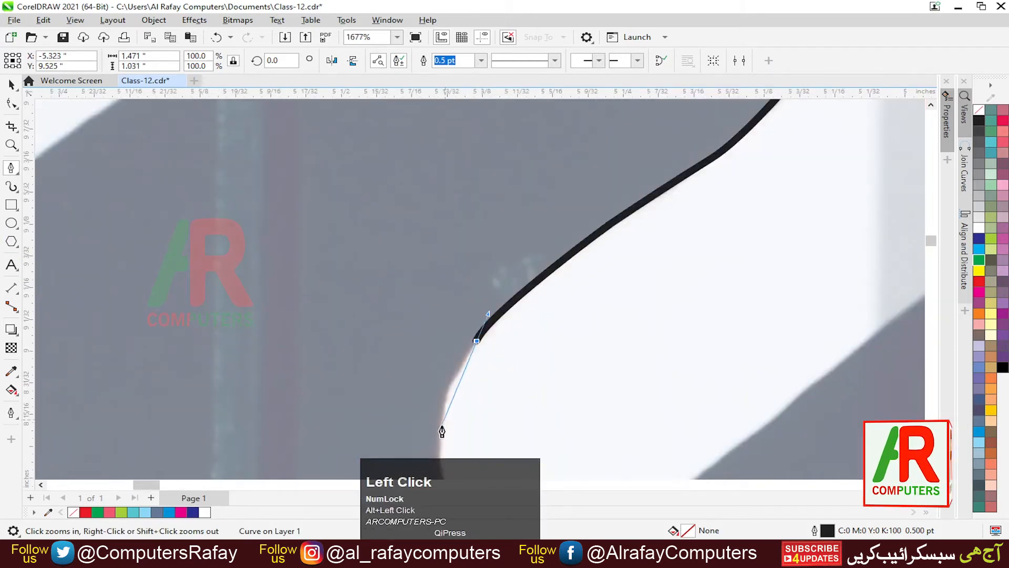
drag(441, 432, 447, 465)
click(17, 150)
click(41, 160)
drag(473, 407, 383, 161)
click(10, 169)
key(space)
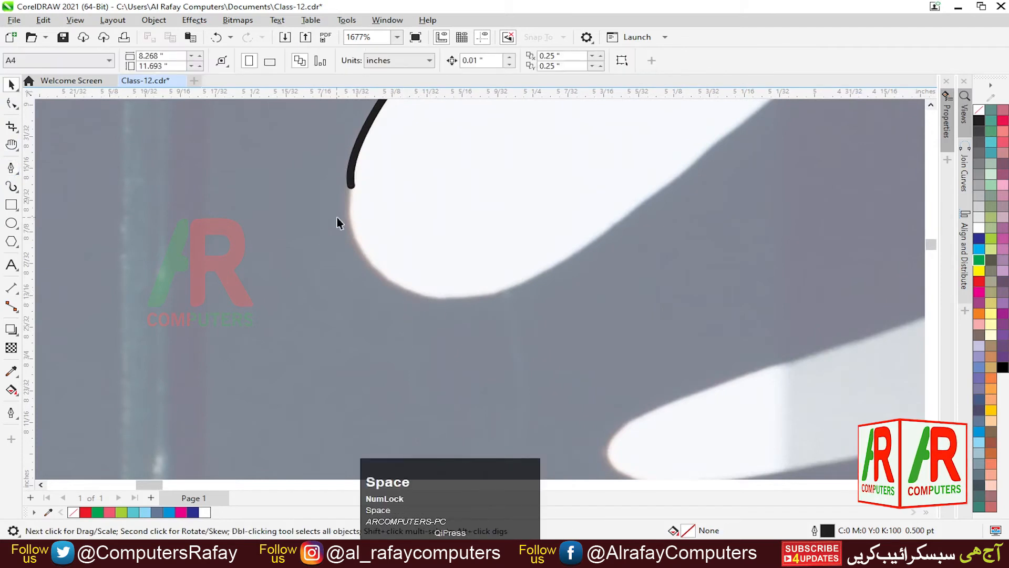
click(351, 185)
drag(388, 284, 490, 320)
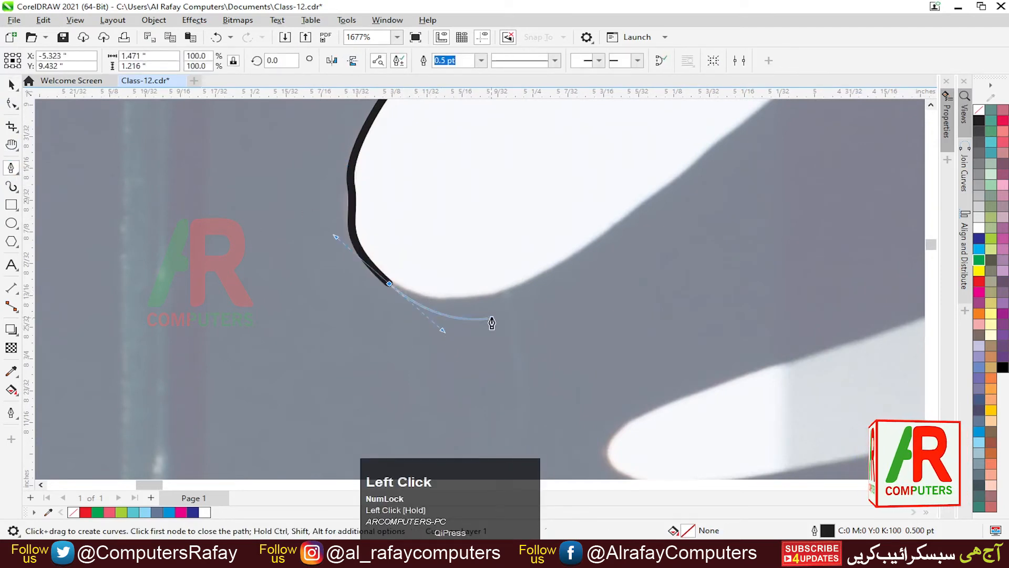
key(space)
key(ctrl+z)
Resume the path from its open end and trace around the gap's rounded bottom and up the top tail feather's upper edge.
key(space)
click(351, 185)
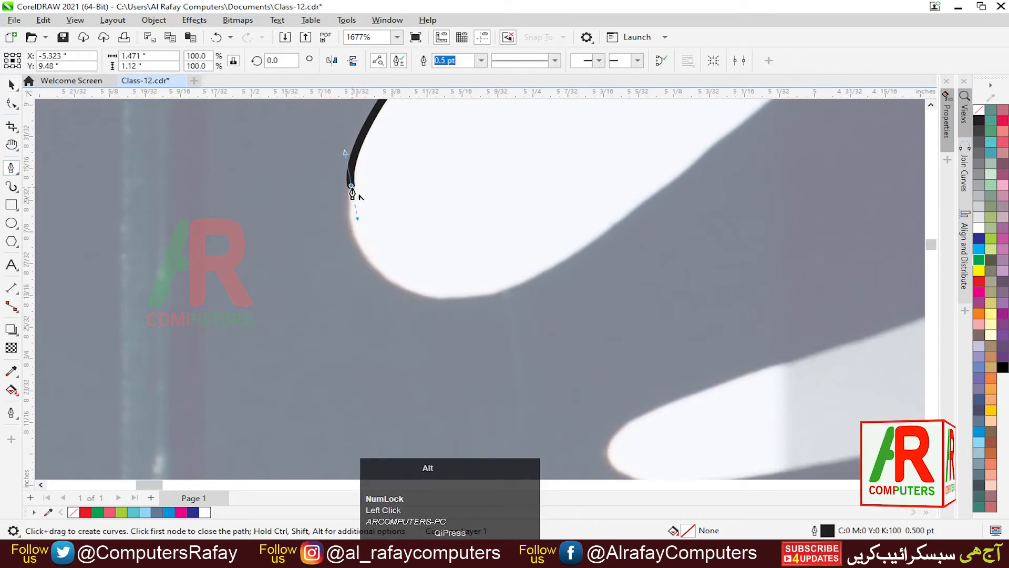
drag(371, 267, 374, 276)
drag(406, 312, 406, 312)
drag(503, 309, 610, 274)
drag(691, 181, 818, 113)
alt+click(692, 210)
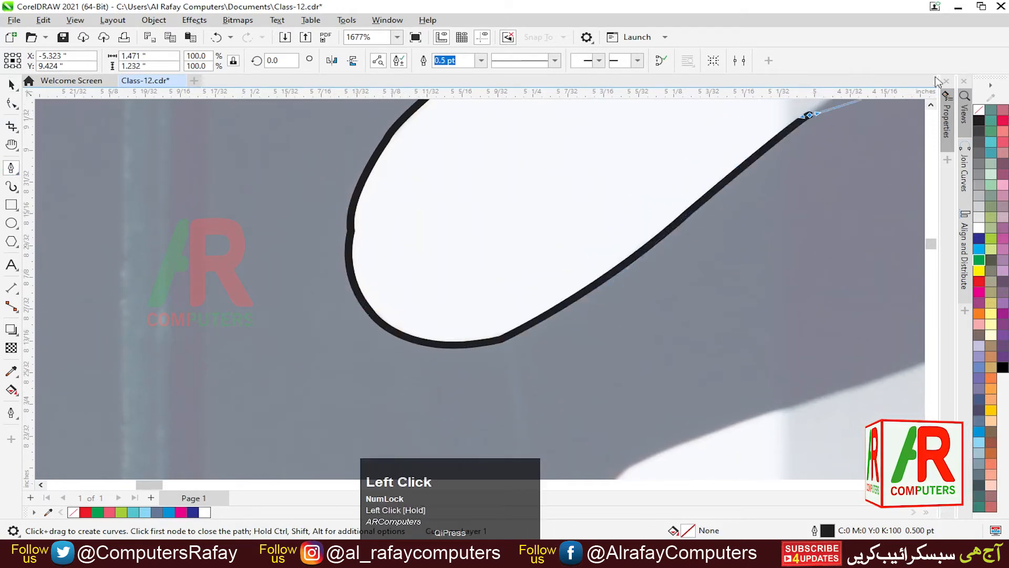
Continue the path along the top tail feather's upper edge and over its rounded end, removing the outgoing handles.
click(11, 144)
drag(812, 236, 373, 359)
click(372, 240)
drag(585, 137, 669, 129)
alt+click(585, 137)
drag(770, 205, 807, 295)
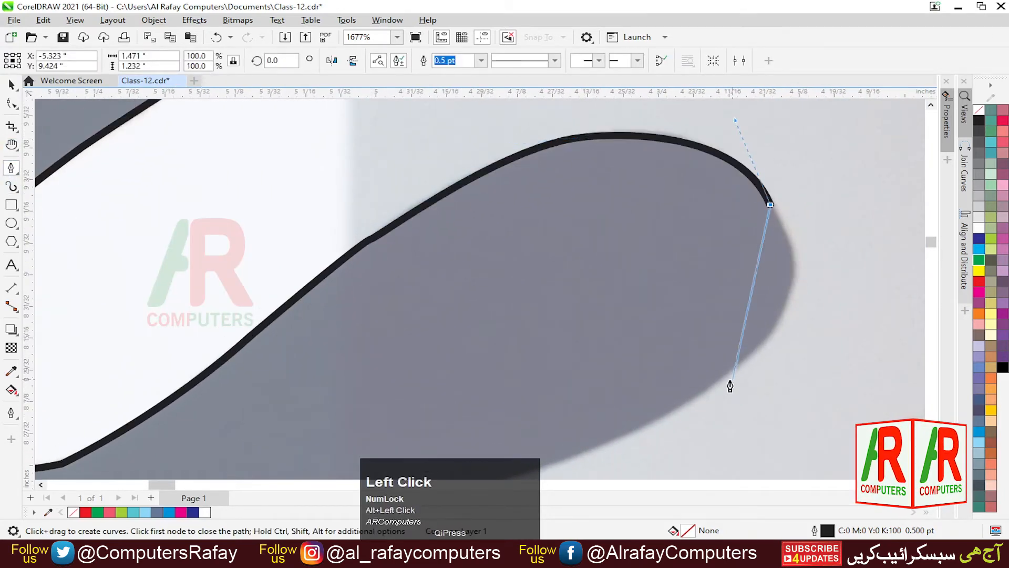
Trace around the top feather's tip and back along its underside toward the gap above the second feather.
drag(723, 379, 394, 406)
alt+click(723, 379)
alt+click(557, 329)
drag(238, 432, 230, 445)
alt+click(238, 432)
Trace around the inner end of the gap between the first two feathers and out along the second feather's upper edge.
drag(177, 465, 140, 366)
alt+click(177, 337)
drag(179, 378, 201, 396)
alt+click(179, 377)
drag(315, 383, 437, 361)
alt+click(314, 382)
drag(711, 317, 766, 317)
alt+click(711, 317)
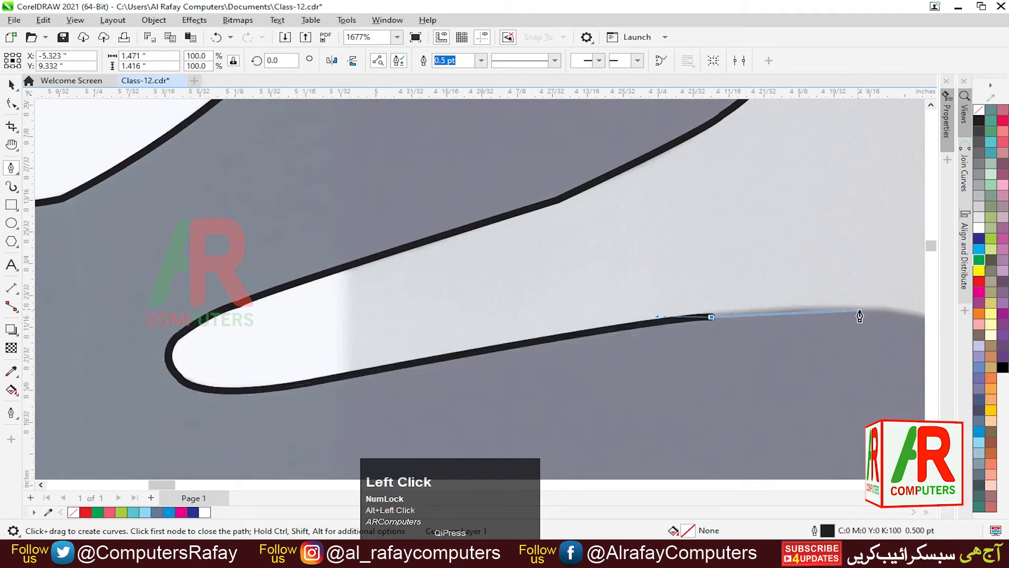
Trace the second tail feather's rounded tip from its upper edge to its underside, removing the outgoing handles.
drag(859, 311, 663, 211)
alt+click(614, 204)
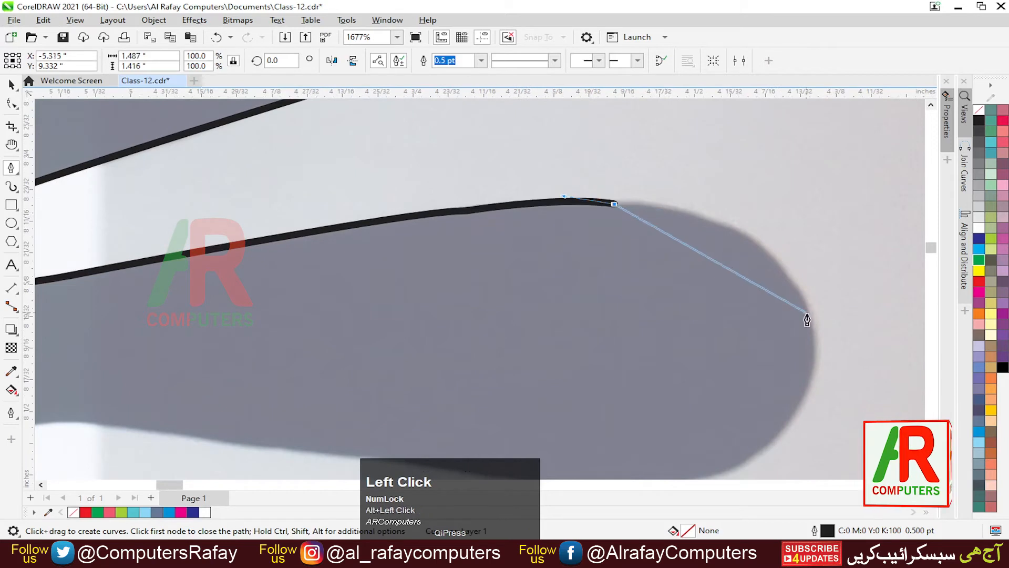
drag(808, 314, 849, 428)
alt+click(808, 315)
drag(740, 464, 645, 458)
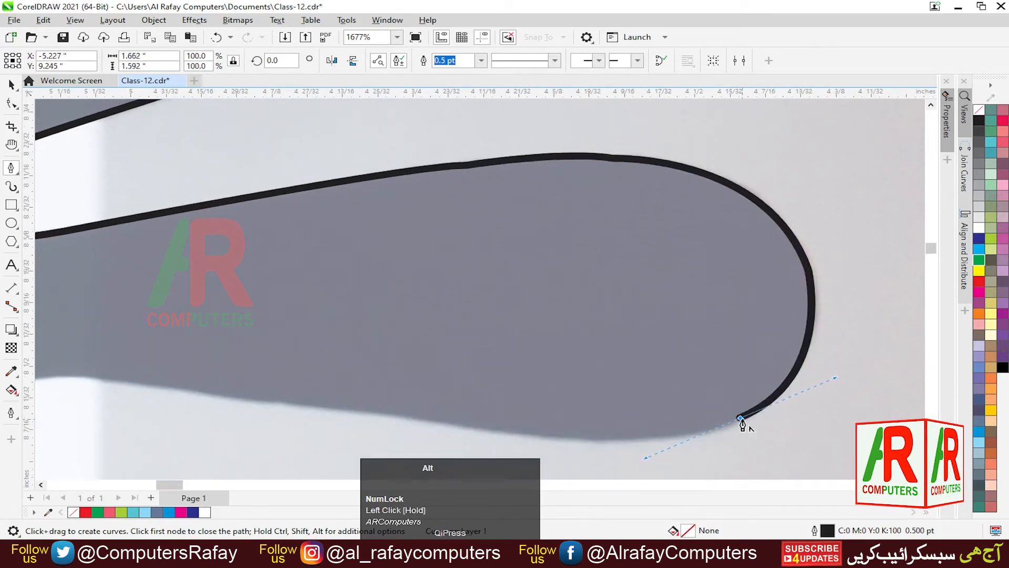
alt+click(739, 418)
Trace the second feather's underside inward and around the inner end of the gap above the third feather.
drag(427, 422, 178, 376)
alt+click(426, 422)
drag(134, 387, 120, 388)
alt+click(133, 387)
drag(40, 380, 151, 347)
alt+click(232, 349)
drag(150, 438, 151, 410)
alt+click(151, 317)
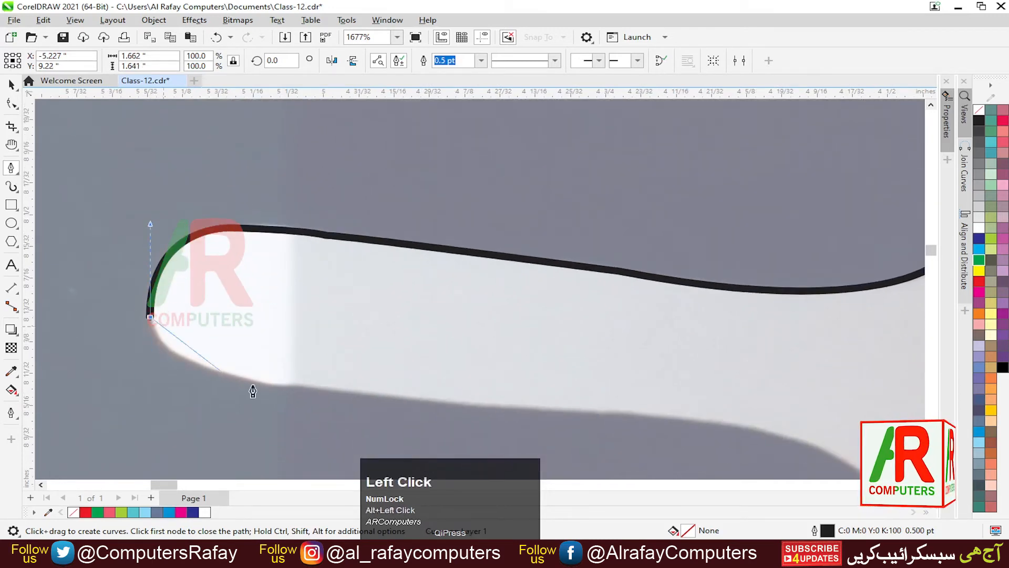
Trace the third tail feather's upper edge outward and over its rounded tip, removing the outgoing handle at each node.
drag(296, 390, 435, 405)
alt+click(295, 389)
drag(670, 419, 687, 424)
alt+click(670, 418)
drag(848, 464, 843, 344)
alt+click(743, 297)
drag(793, 444, 743, 464)
alt+click(793, 384)
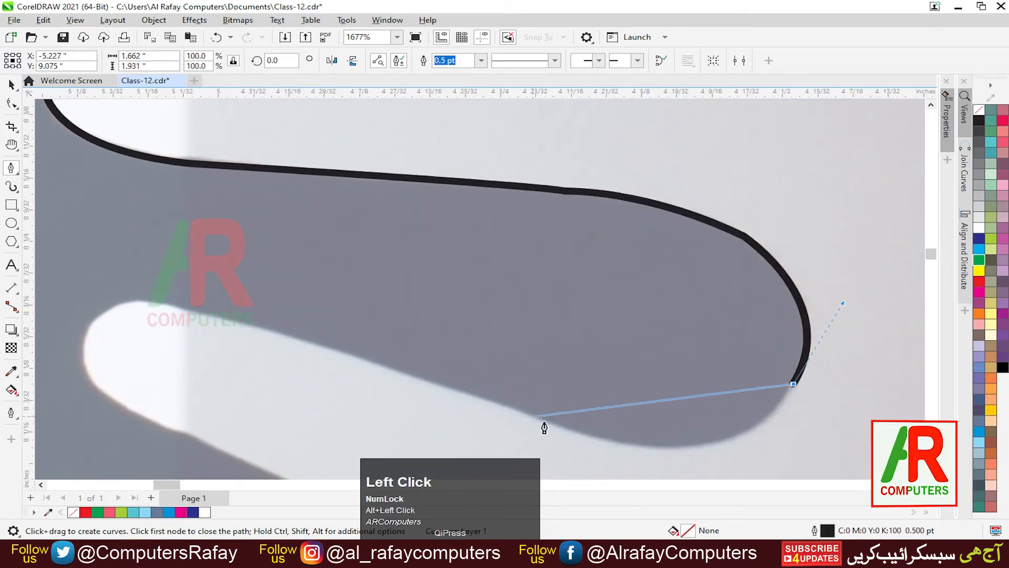
Trace the third feather's underside inward and around the inner end of the gap above the fourth feather.
drag(544, 423, 338, 356)
alt+click(544, 422)
drag(265, 331, 242, 329)
alt+click(265, 331)
drag(144, 300, 130, 299)
alt+click(144, 301)
drag(92, 383, 125, 461)
alt+click(93, 383)
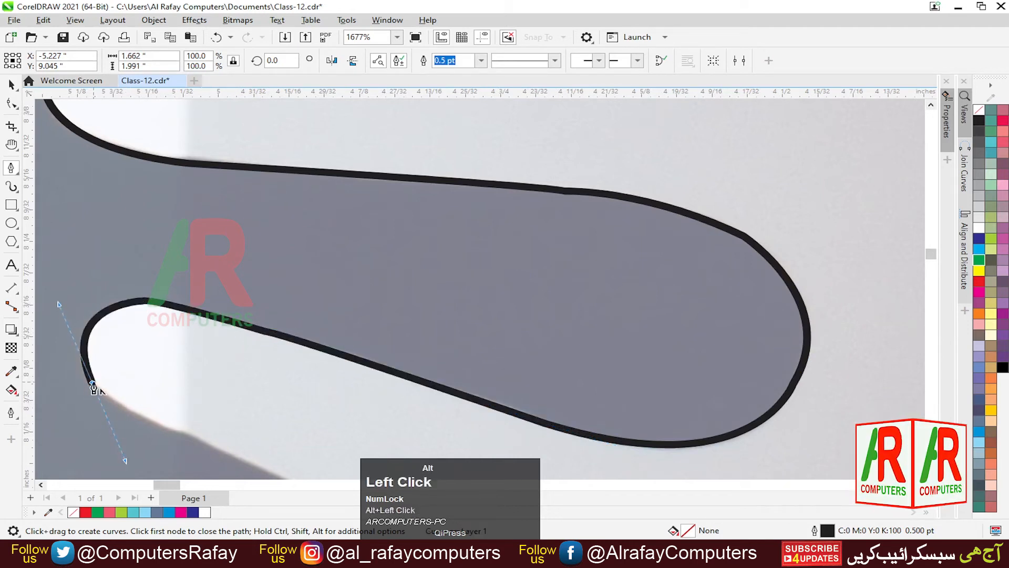
Trace the fourth tail feather's upper edge outward and over its rounded tip, removing the outgoing handles.
drag(198, 442, 283, 210)
alt+click(199, 442)
alt+click(269, 202)
drag(463, 289, 477, 302)
alt+click(463, 289)
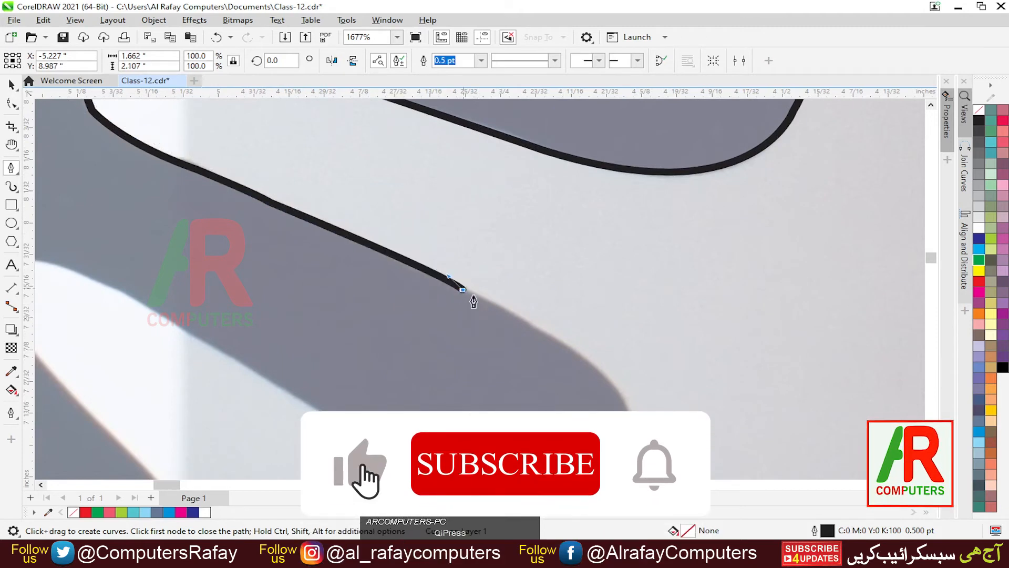
drag(616, 389, 650, 434)
alt+click(617, 390)
drag(627, 474, 599, 438)
alt+click(627, 392)
Trace the fourth feather's underside inward and around the inner end of the gap above the fifth feather.
drag(397, 379, 221, 254)
alt+click(396, 379)
drag(99, 201, 117, 160)
alt+click(99, 201)
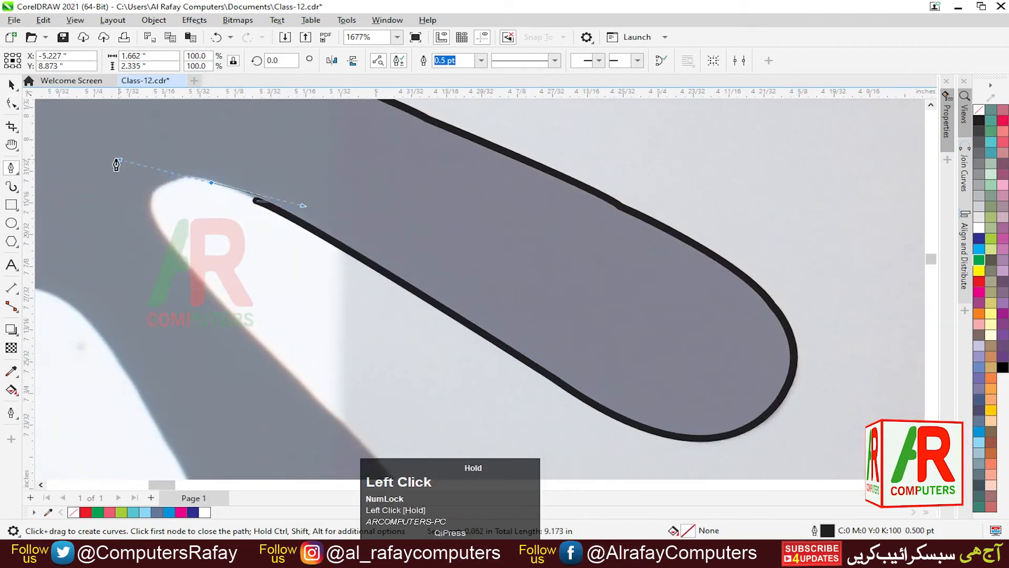
alt+click(212, 182)
drag(184, 178, 140, 242)
alt+click(150, 202)
Trace the fifth tail feather's upper edge outward to the start of its rounded tip, removing the outgoing handles.
drag(201, 283, 239, 309)
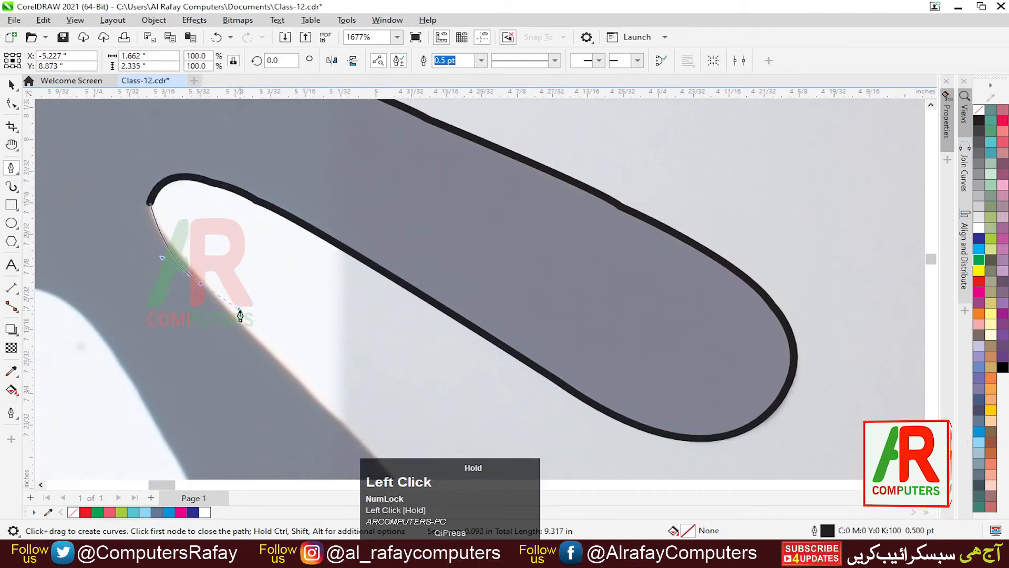
drag(263, 354, 254, 347)
alt+click(201, 283)
drag(300, 387, 365, 440)
alt+click(300, 387)
drag(368, 451, 419, 241)
alt+click(368, 193)
click(477, 313)
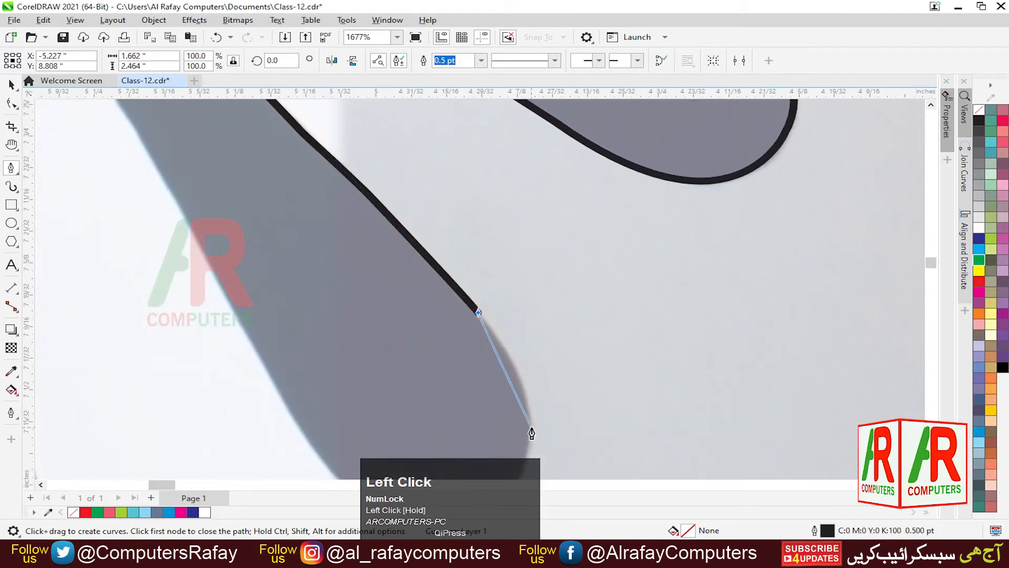
Trace around the fifth feather's rounded tip to its underside and remove the outgoing handles.
mouse_move(529, 426)
mouse_down()
mouse_move(525, 469)
mouse_move(394, 470)
mouse_move(527, 372)
mouse_up()
click(518, 478)
alt+click(531, 445)
key(ctrl+z)
alt+click(530, 428)
alt+click(529, 351)
mouse_move(412, 426)
mouse_down()
mouse_move(317, 405)
mouse_move(308, 416)
mouse_up()
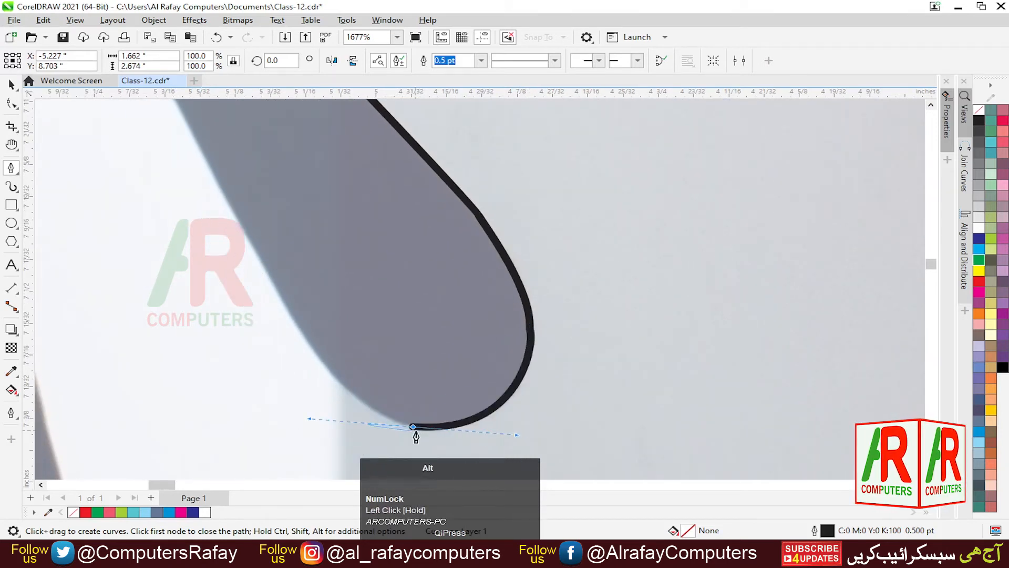
alt+click(413, 426)
Trace the fifth feather's underside inward and around the gap to the upper part of the rear leg.
mouse_move(229, 203)
mouse_down()
mouse_move(221, 128)
mouse_move(129, 113)
mouse_move(194, 383)
mouse_move(196, 111)
mouse_move(155, 124)
mouse_move(17, 20)
mouse_move(261, 229)
mouse_up()
alt+click(228, 279)
alt+click(283, 257)
drag(139, 147, 67, 184)
alt+click(139, 148)
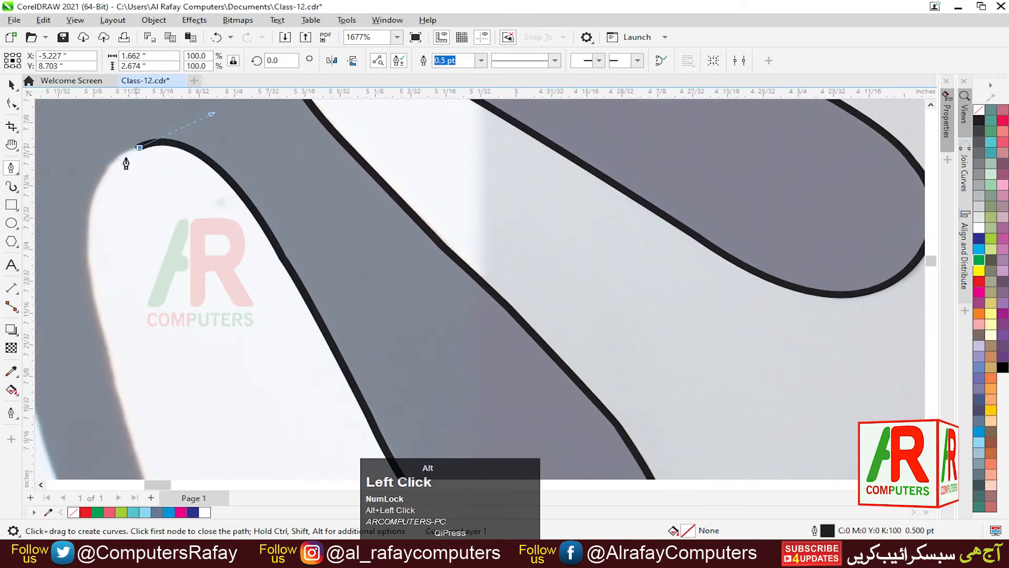
drag(104, 345, 159, 467)
alt+click(104, 287)
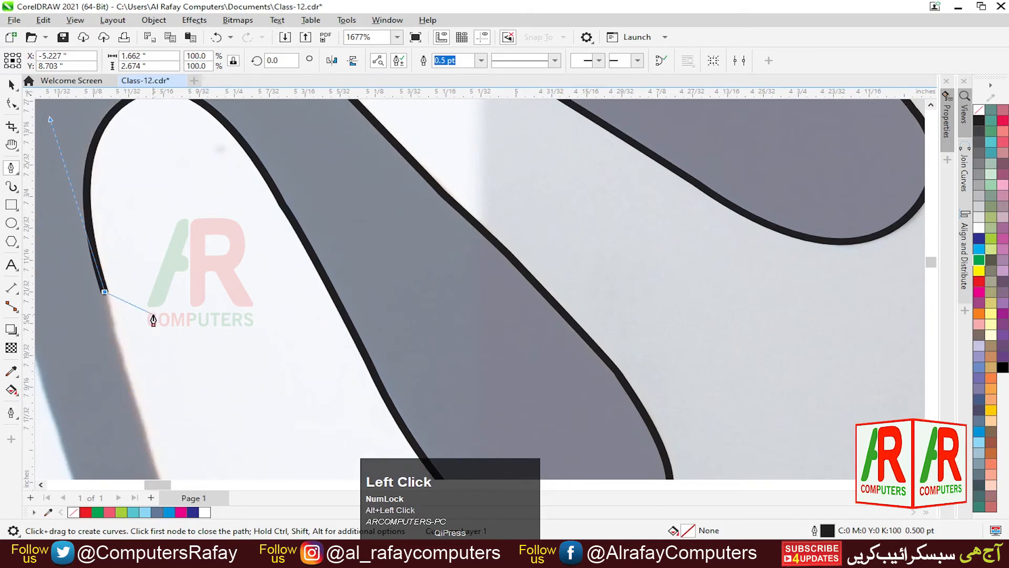
Trace the rear leg's back edge down to the heel and round the heel corner.
key(F3)
key(F3)
key(F3)
key(F3)
key(F3)
key(F2)
drag(88, 377, 163, 438)
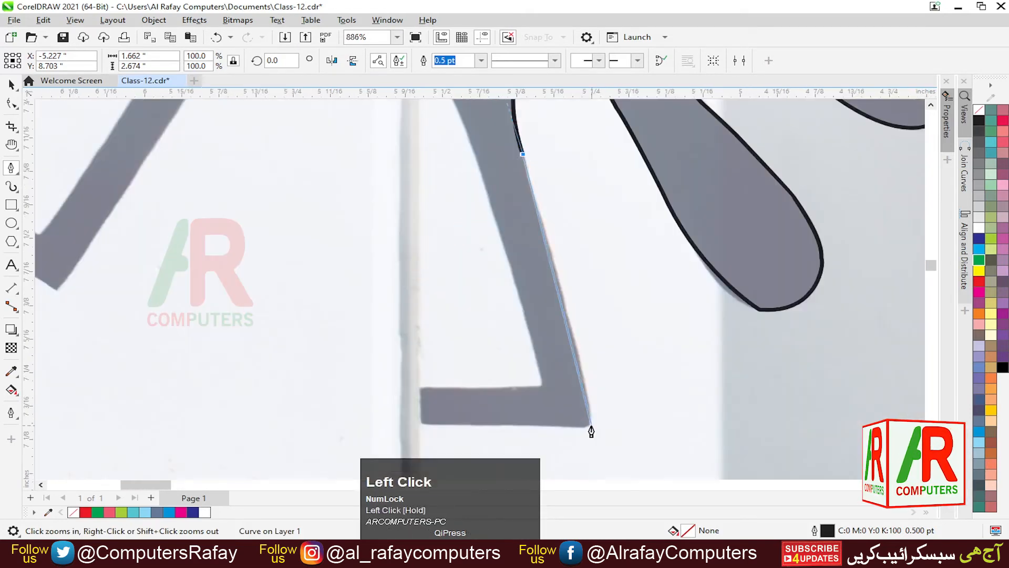
drag(588, 418, 579, 439)
alt+click(587, 421)
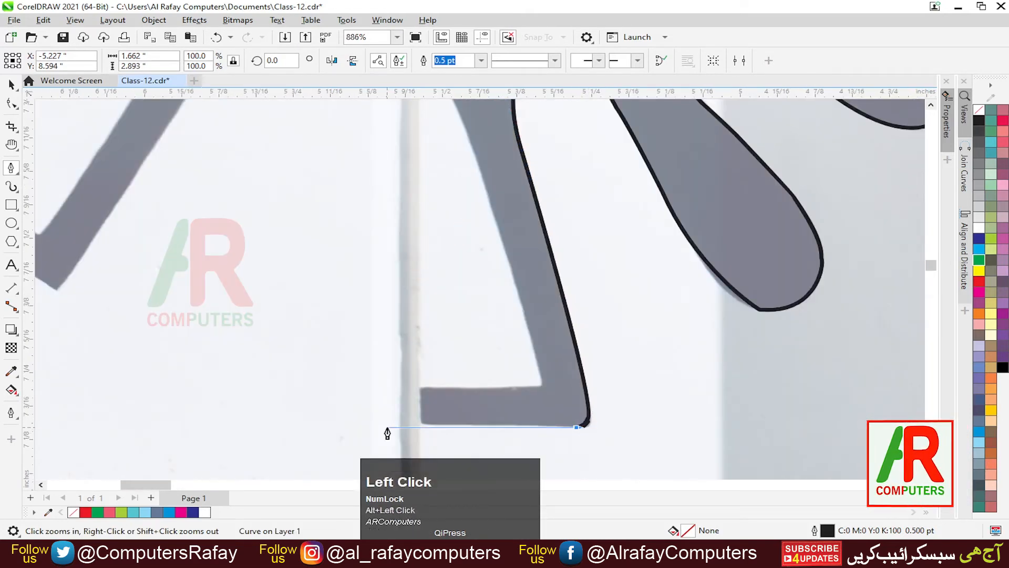
Outline the rear foot with straight segments and trace back up the leg's front edge, removing the outgoing handle.
drag(423, 423, 422, 394)
click(419, 388)
click(541, 386)
drag(489, 196, 481, 176)
alt+click(489, 195)
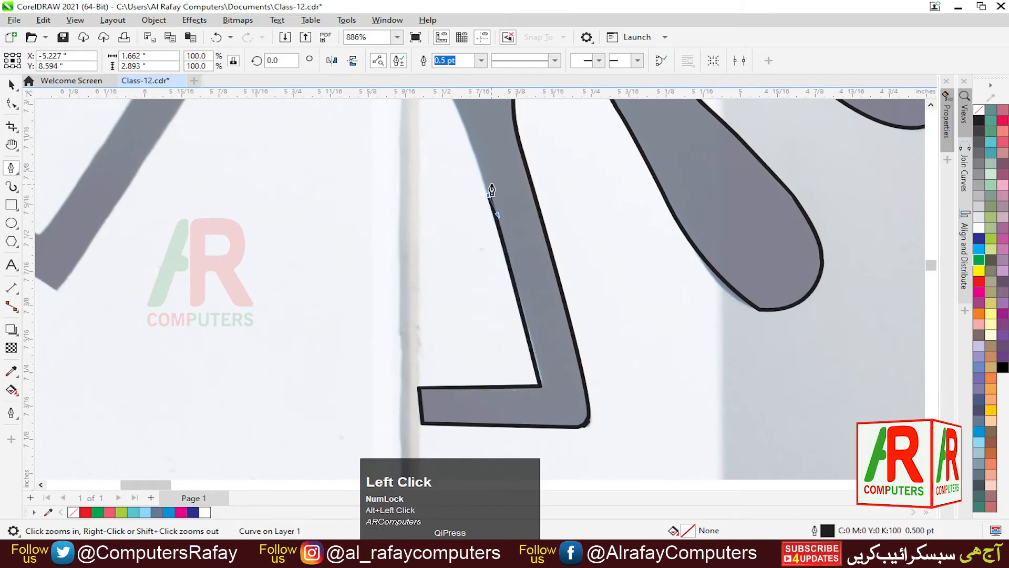
Trace the arch between the legs from the top of the rear leg to the top of the front leg.
key(F3)
key(F3)
key(F3)
key(F2)
drag(395, 114, 493, 164)
drag(582, 155, 549, 143)
alt+click(581, 155)
drag(477, 115, 390, 114)
alt+click(477, 115)
drag(367, 177, 346, 222)
Outline the front leg and its foot with straight segments, ending near the top of the leg's front edge.
click(229, 387)
click(89, 293)
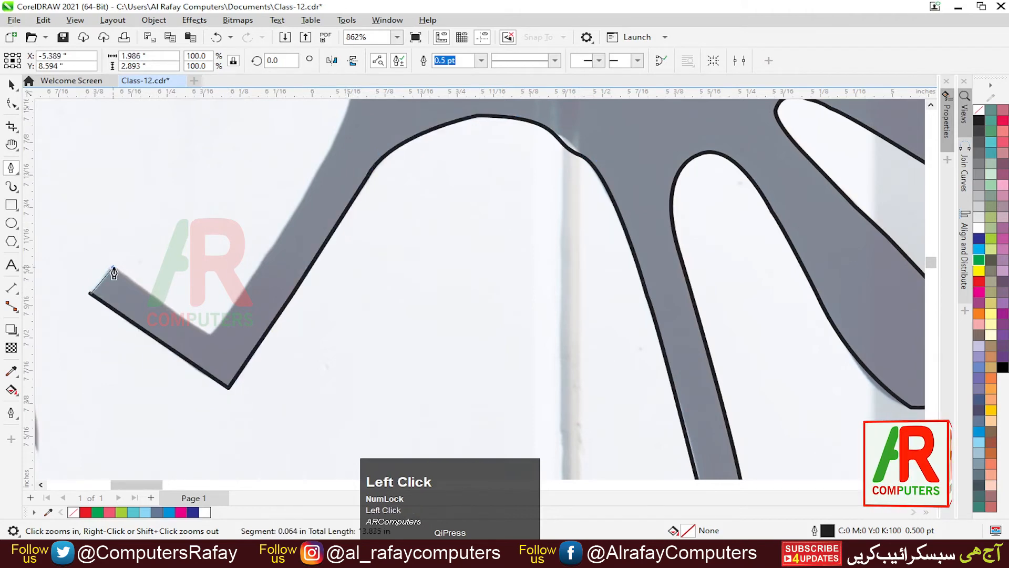
click(113, 266)
click(210, 334)
drag(329, 153, 334, 145)
Trace the front of the body up the belly, chest and throat to the base of the lower beak.
key(F3)
key(F3)
key(F3)
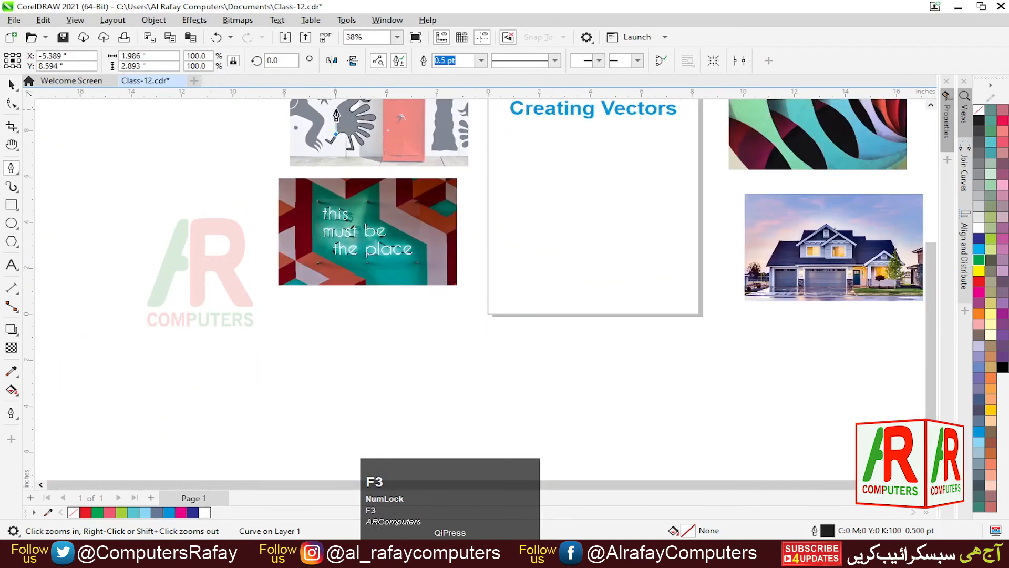
key(F2)
drag(344, 101, 351, 142)
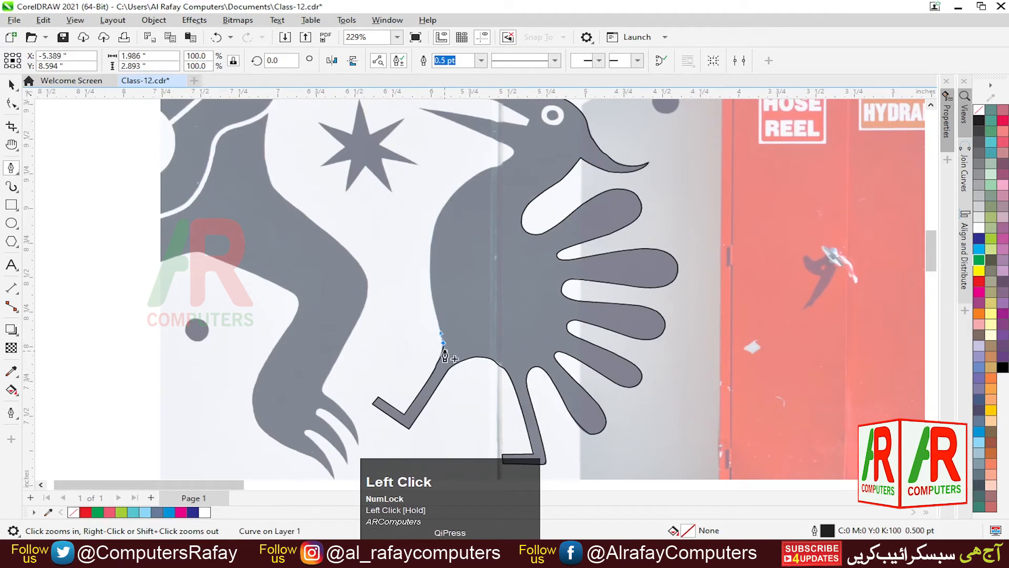
drag(440, 211, 453, 198)
alt+click(440, 211)
drag(477, 174, 518, 148)
alt+click(477, 174)
alt+click(513, 155)
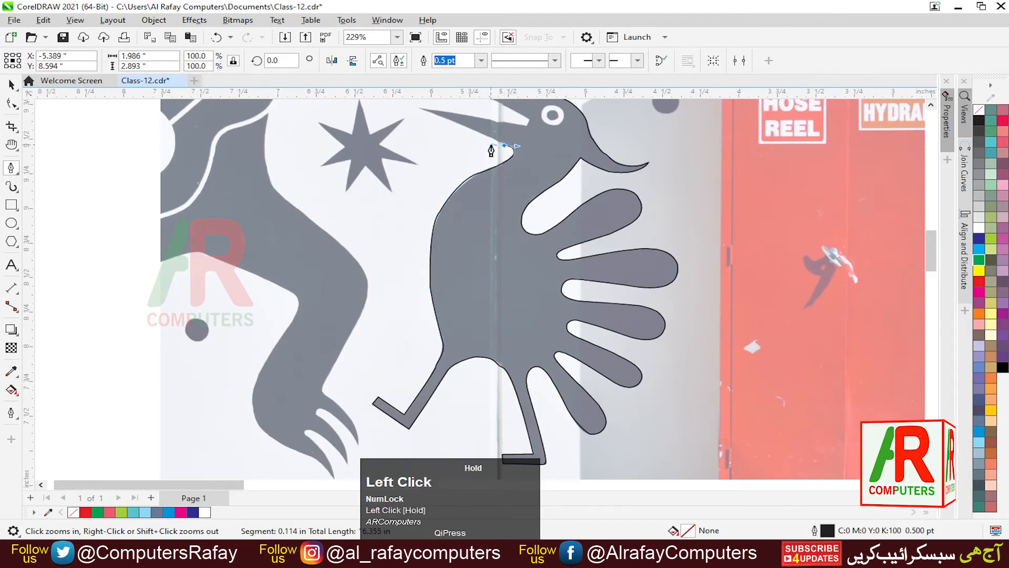
Outline the lower beak and the mouth opening, and close the path at the upper beak's tip.
click(416, 108)
key(z)
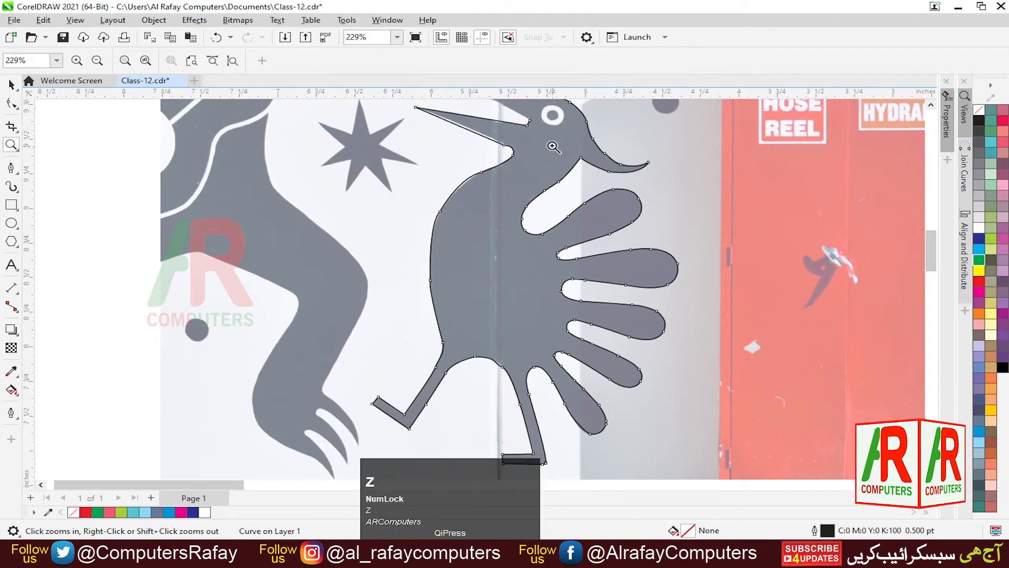
click(531, 126)
click(221, 221)
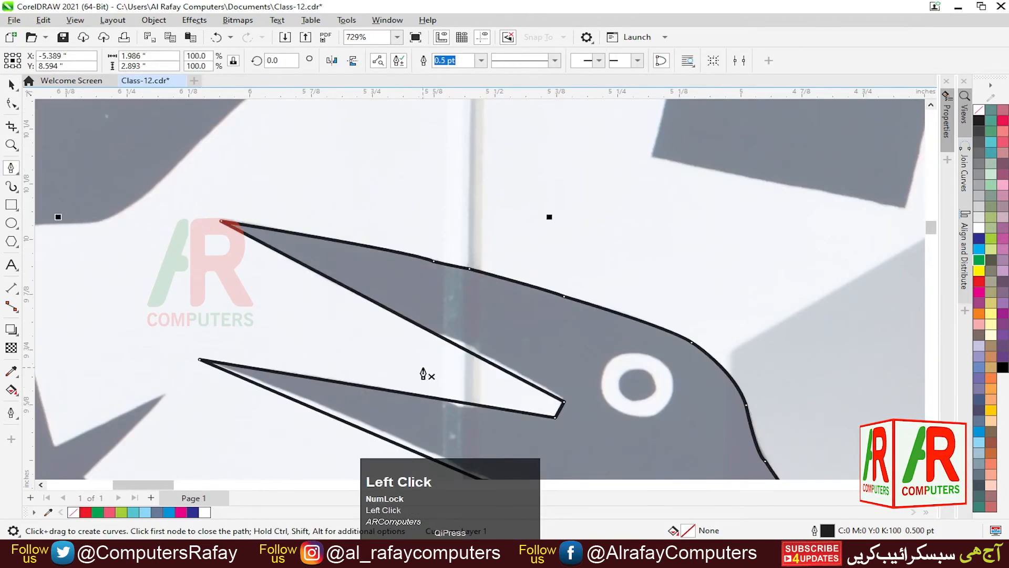
Using the Shape tool, move the node at the base of the lower beak up onto the photo's edge.
key(F10)
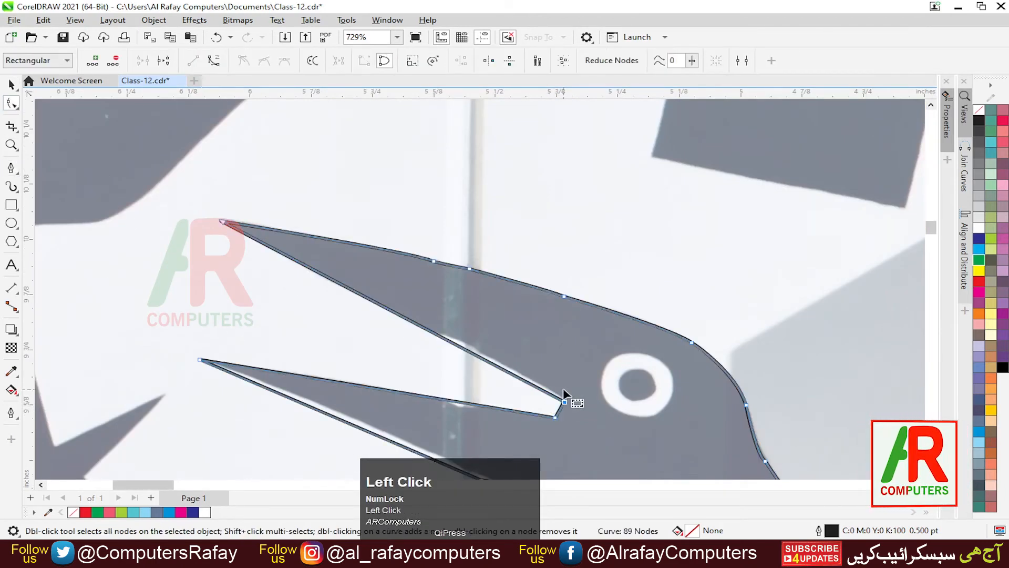
key(F4)
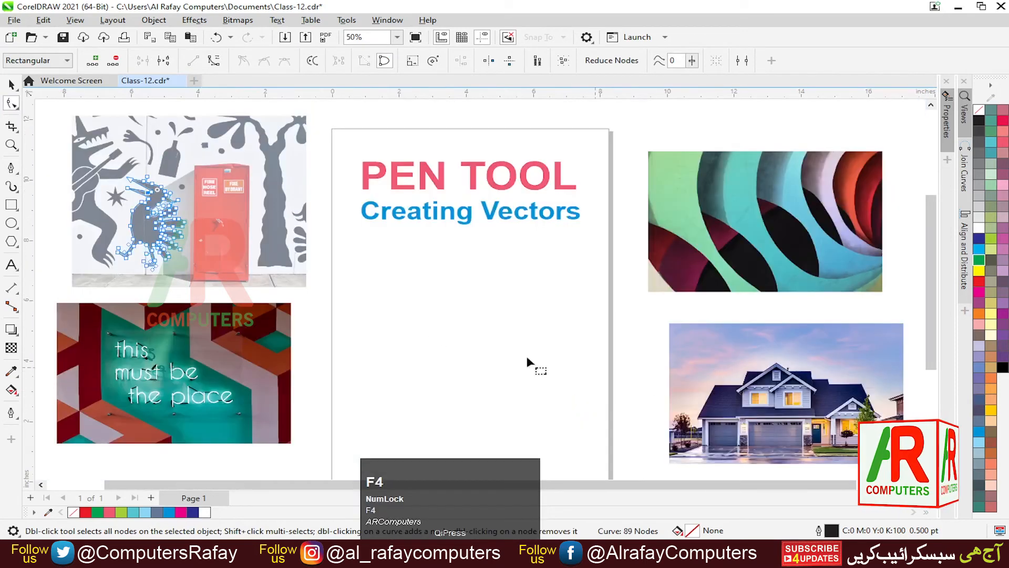
key(F2)
drag(102, 174, 195, 266)
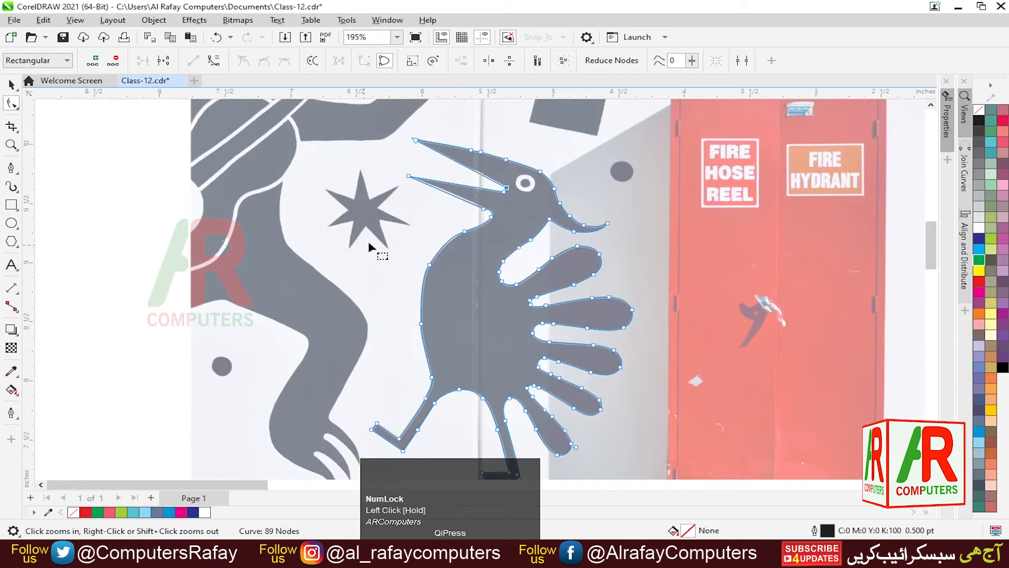
key(F2)
drag(405, 193, 525, 252)
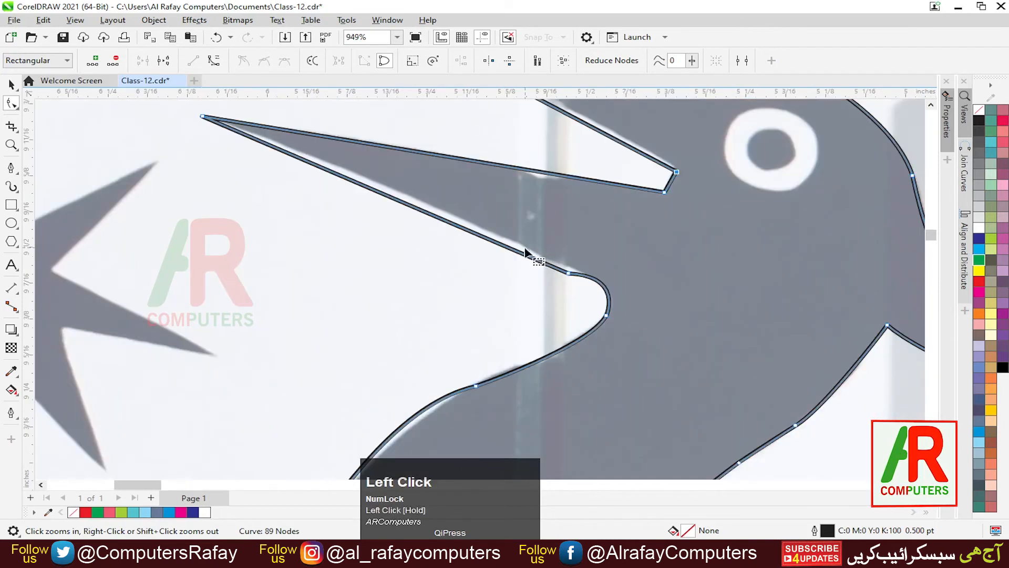
click(568, 273)
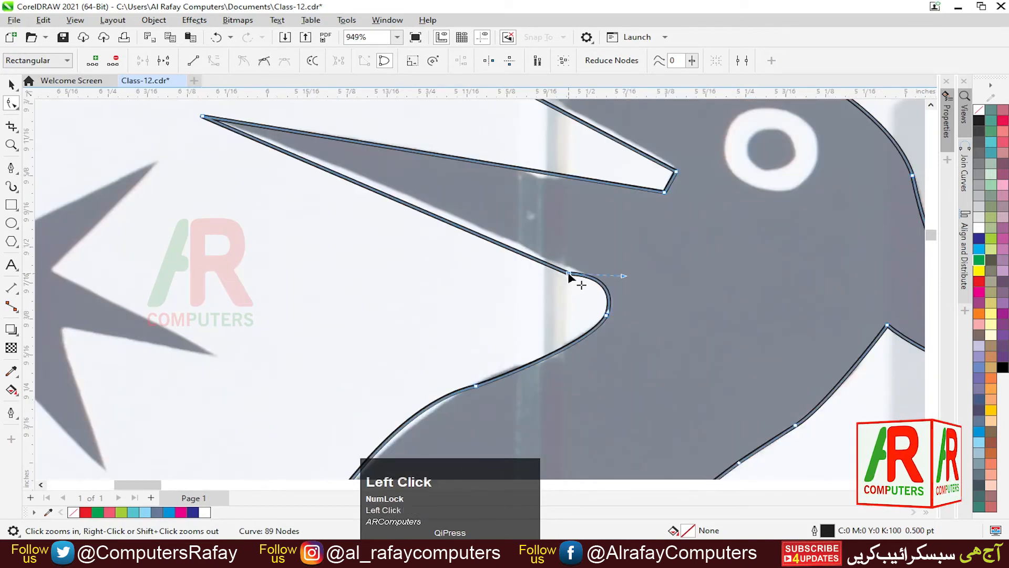
drag(567, 272, 569, 266)
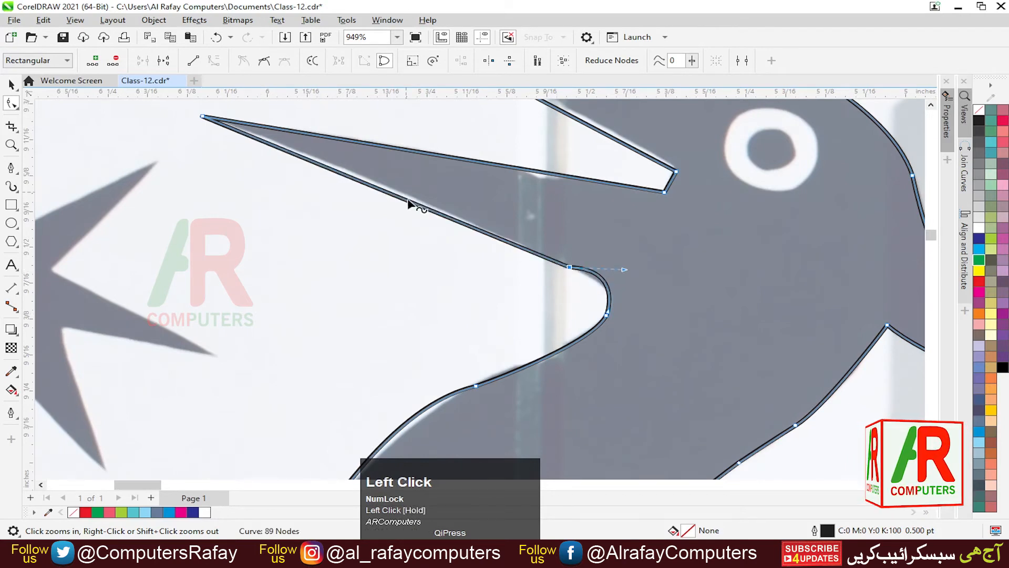
Refine the lower beak's underside and adjust the beak-base node's handle so the throat curve follows the photo.
drag(408, 202, 408, 202)
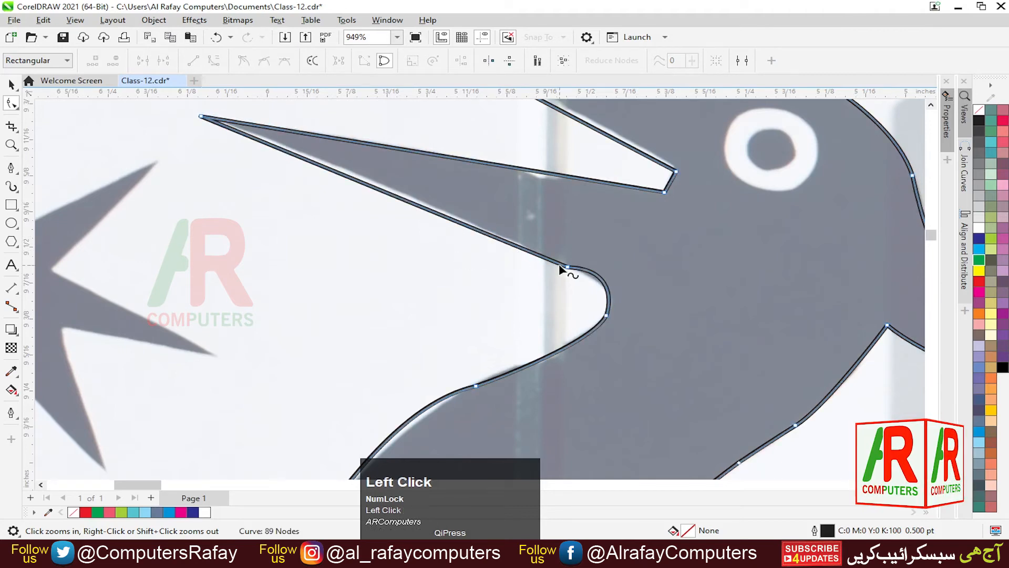
drag(184, 104, 641, 356)
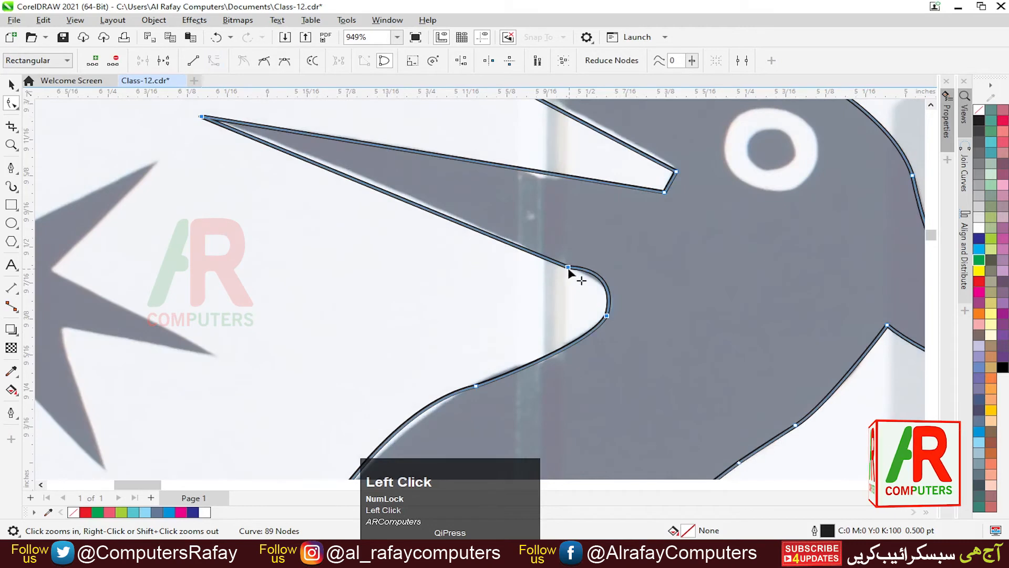
click(495, 237)
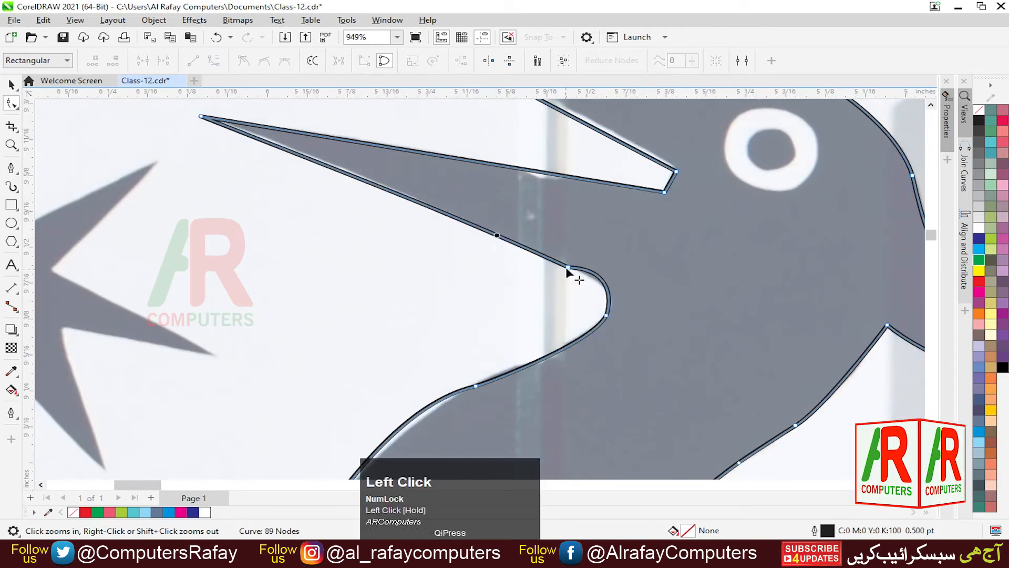
drag(567, 270, 616, 279)
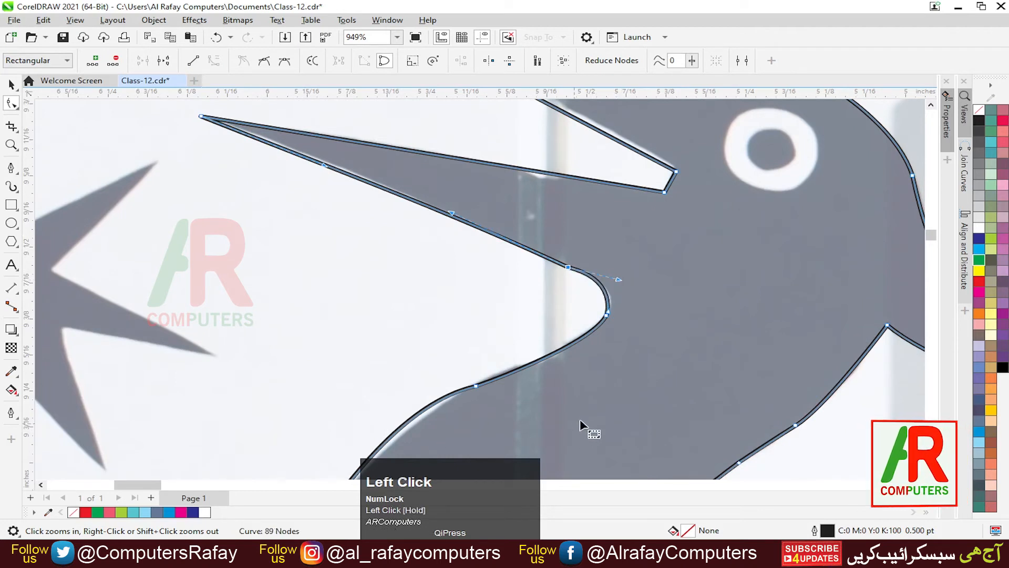
Adjust the neck node's handle and the chest curve below it so the outline follows the bird's edge.
scroll(617, 376, down, 1)
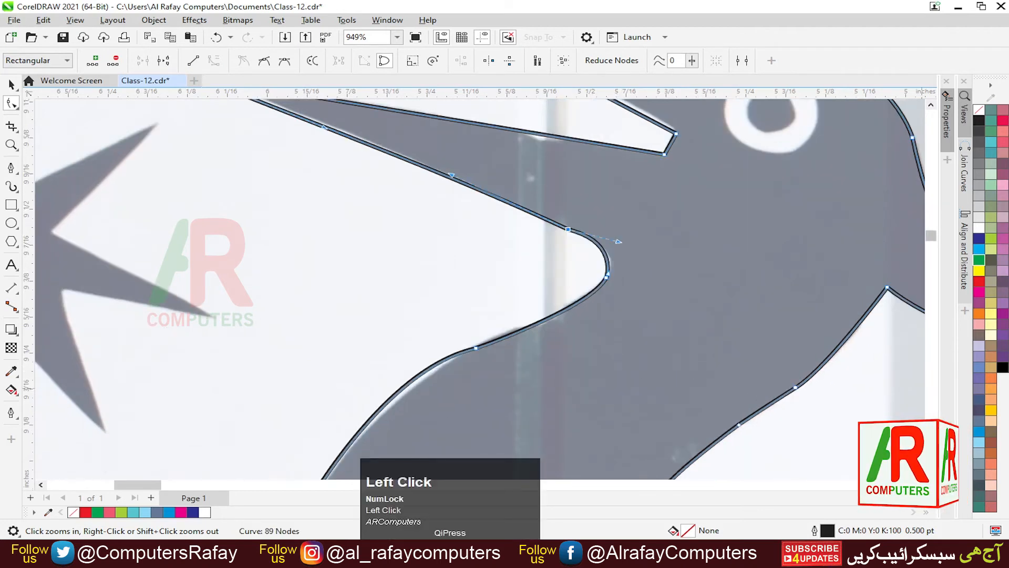
scroll(496, 245, down, 4)
click(476, 198)
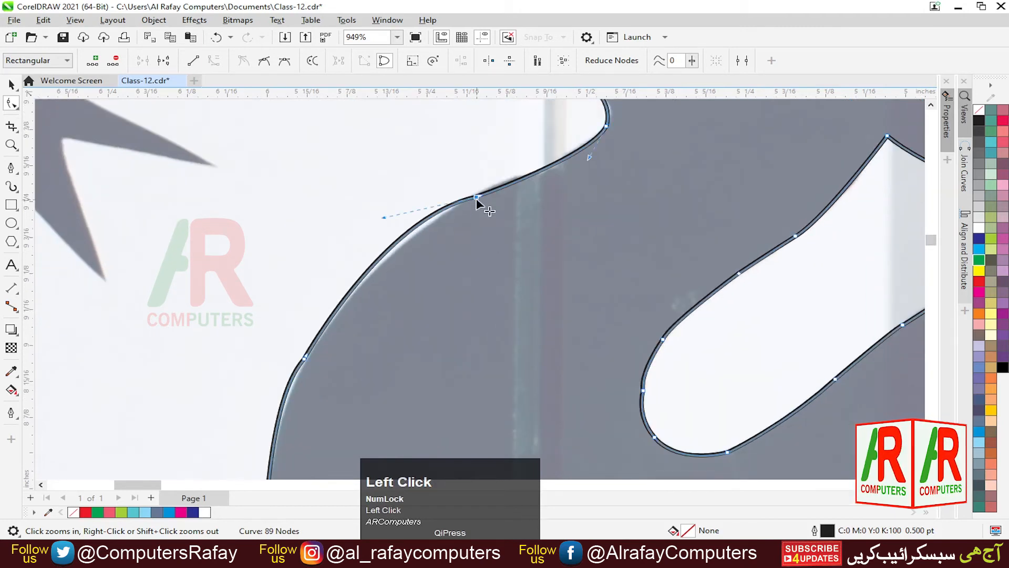
drag(383, 217, 378, 241)
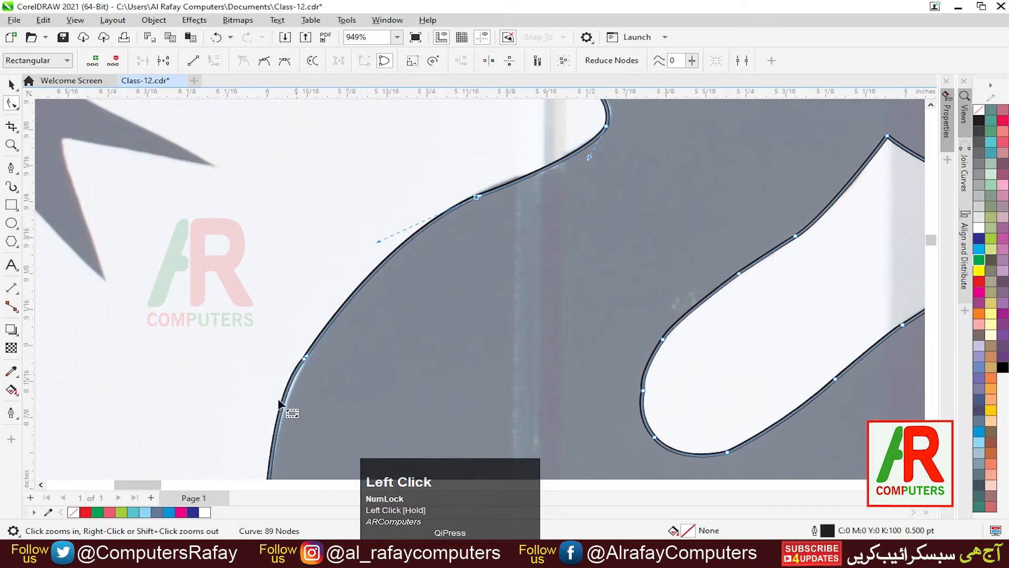
drag(288, 389, 285, 395)
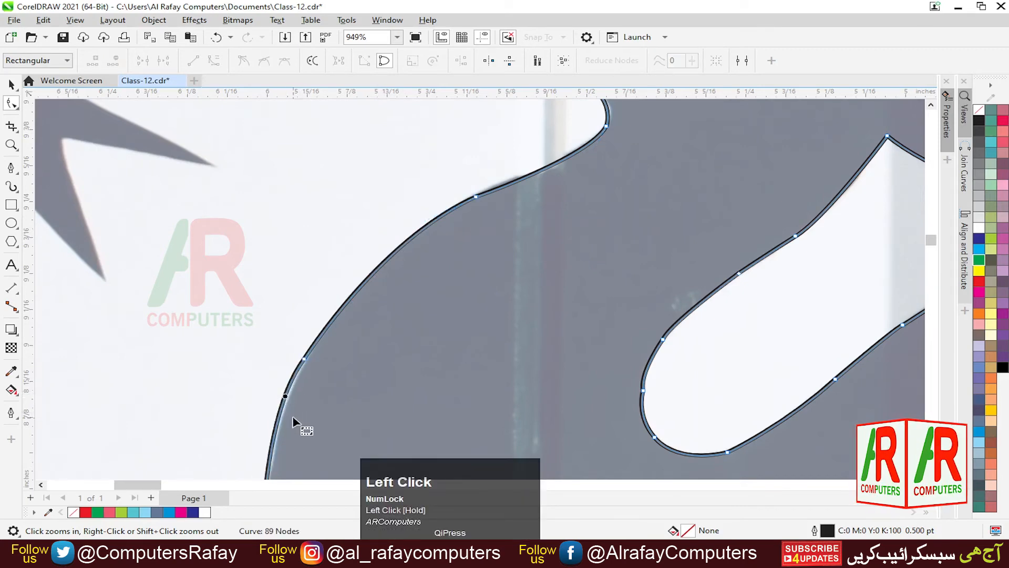
Select the arch node at the top of the rear leg and make it a cusp node.
key(F4)
key(F2)
click(181, 205)
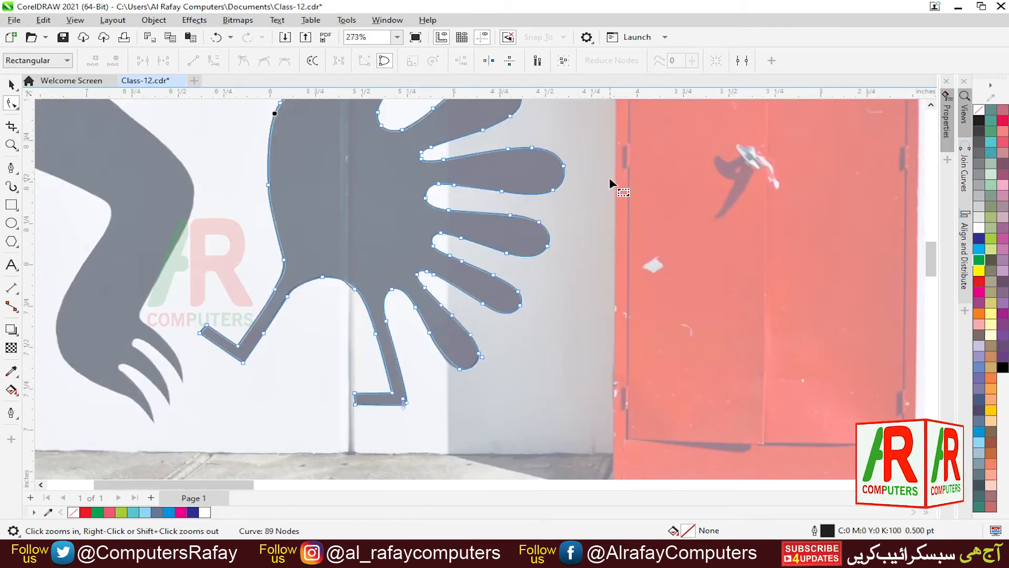
click(358, 311)
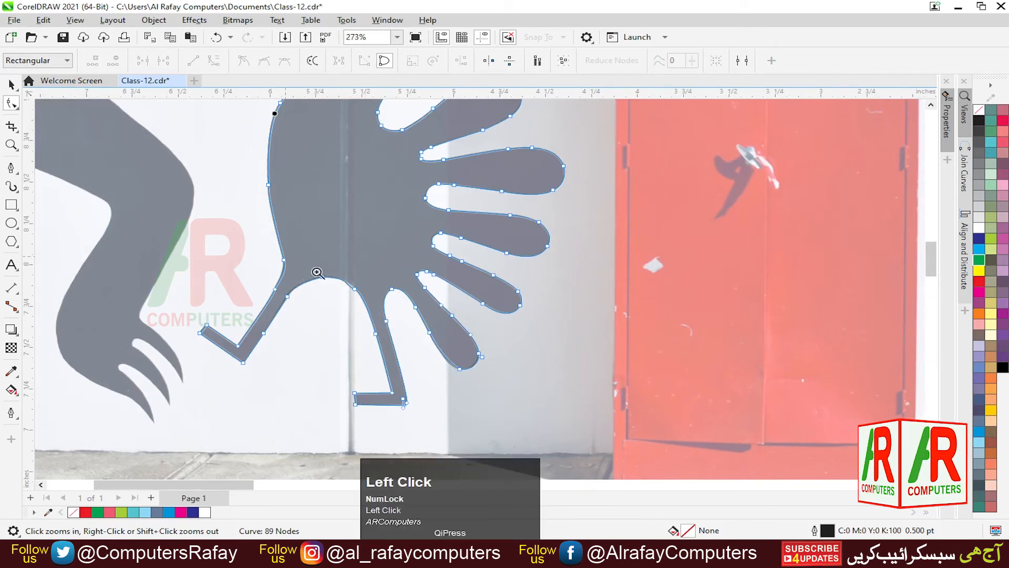
click(339, 232)
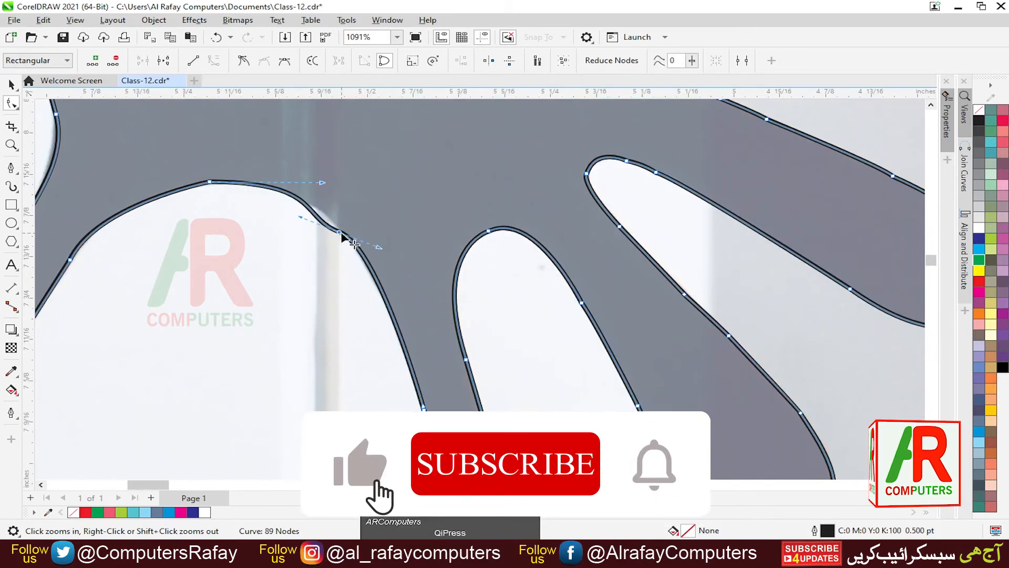
click(242, 61)
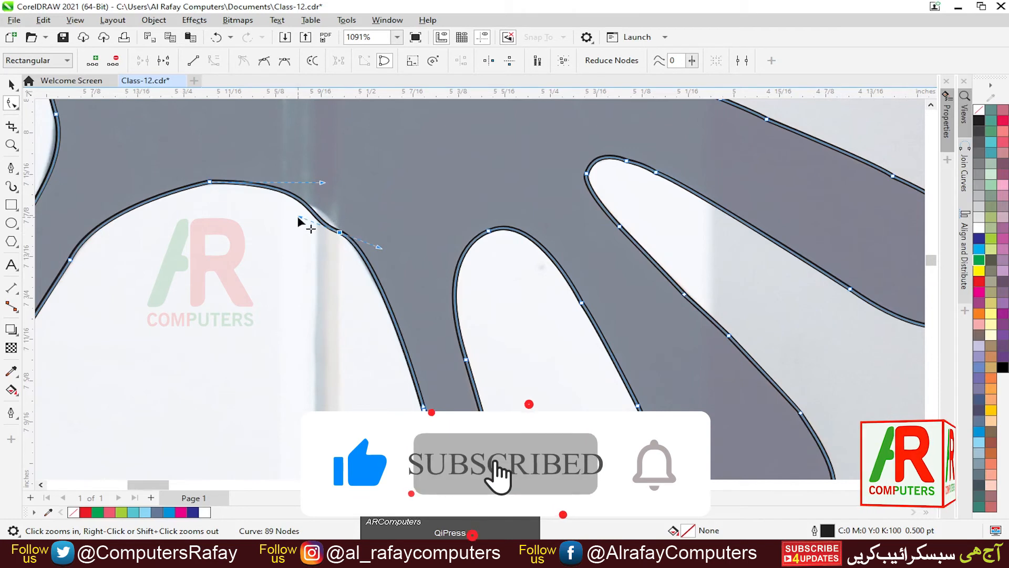
click(338, 231)
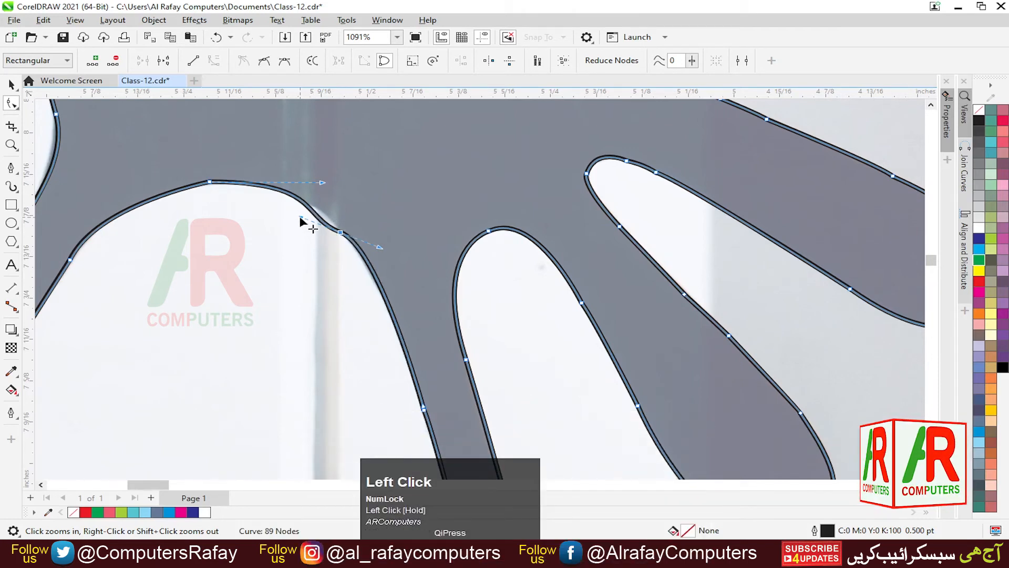
Adjust the curve handles on both sides of the arch's right shoulder above the rear leg so the curve follows the photo.
drag(301, 217, 322, 221)
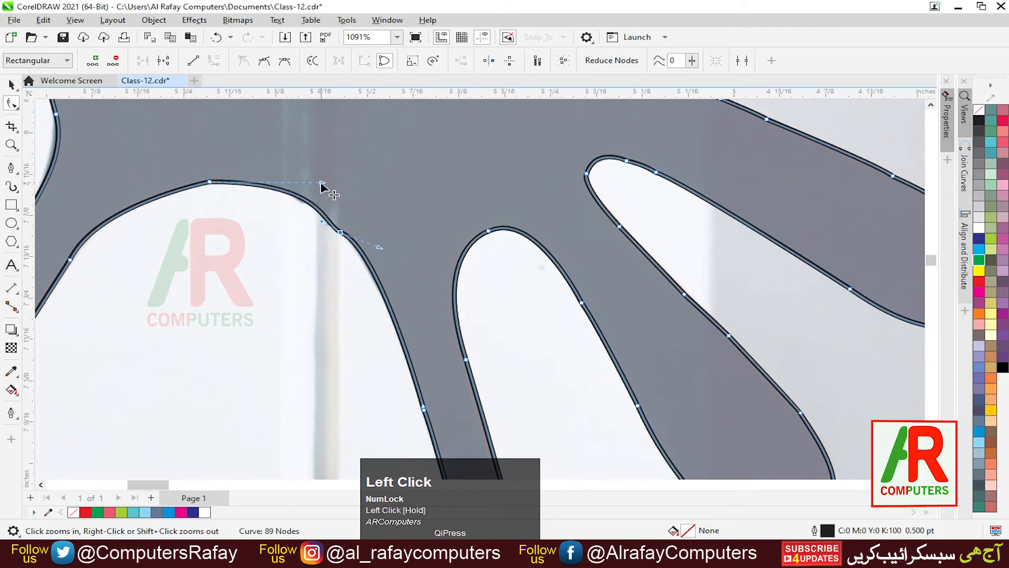
drag(321, 183, 265, 181)
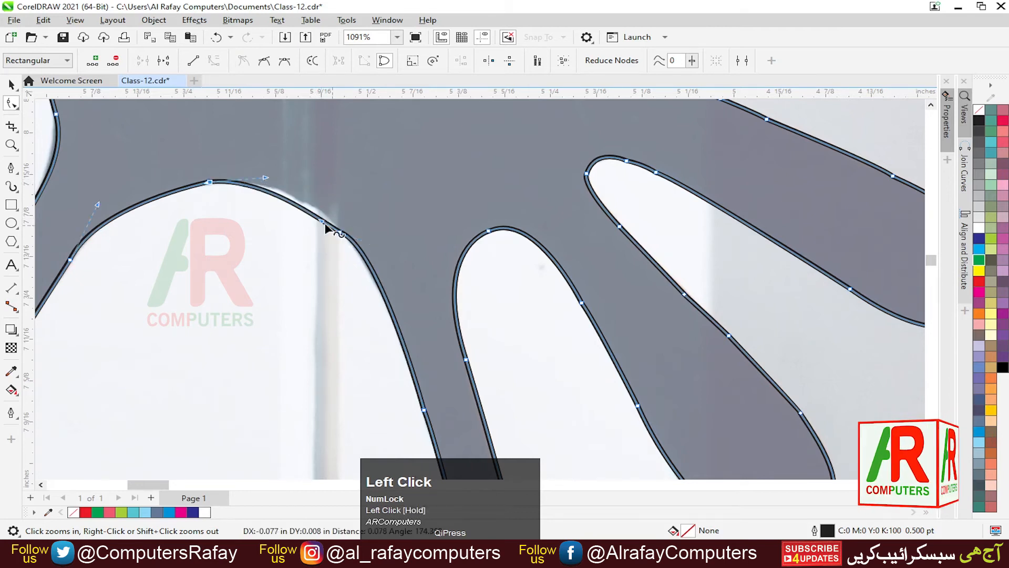
drag(322, 220, 322, 205)
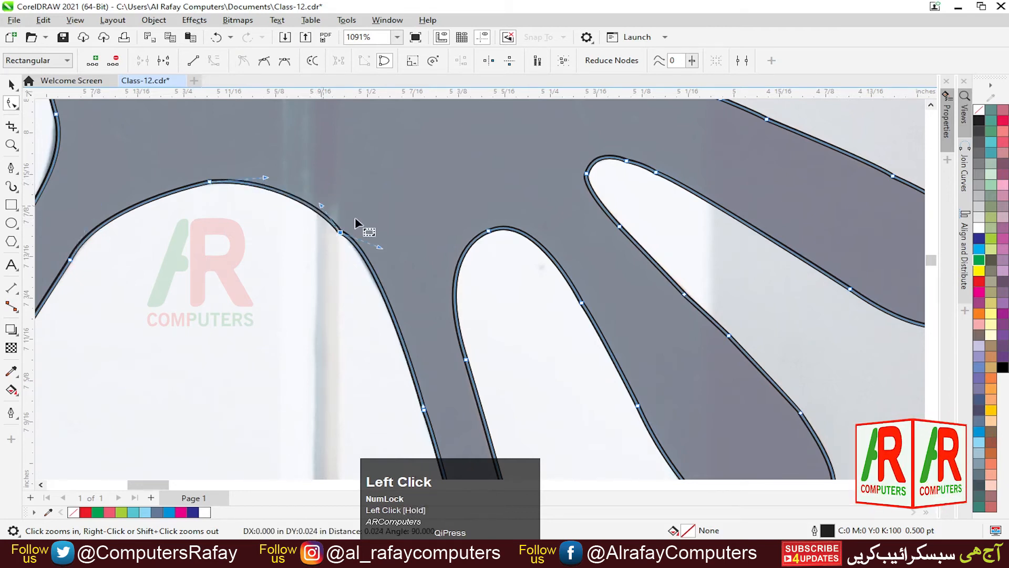
drag(266, 181, 280, 179)
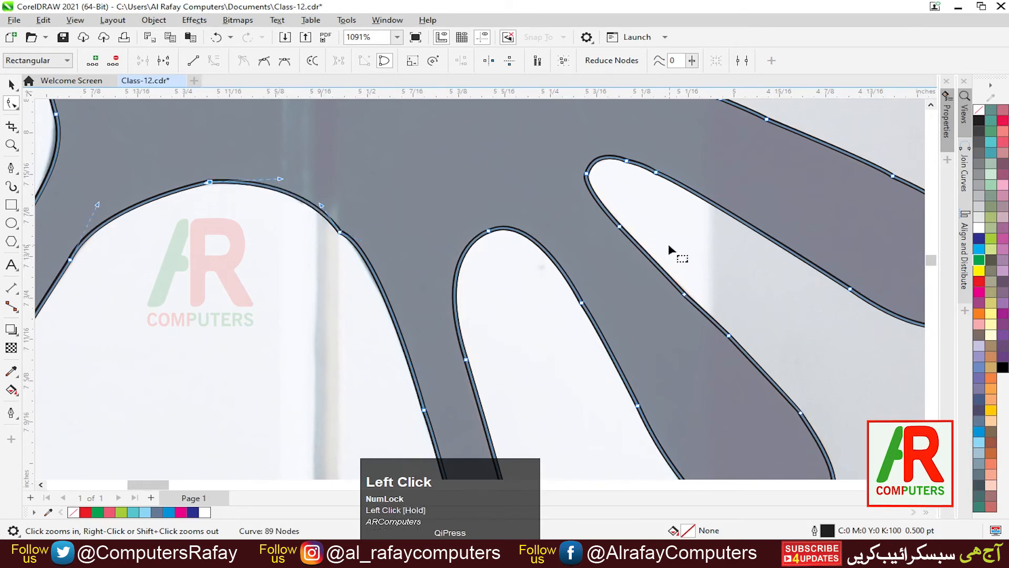
Inspect the traced outline around the tail feathers and up towards the head crest for nodes that miss the photo's edge.
key(F3)
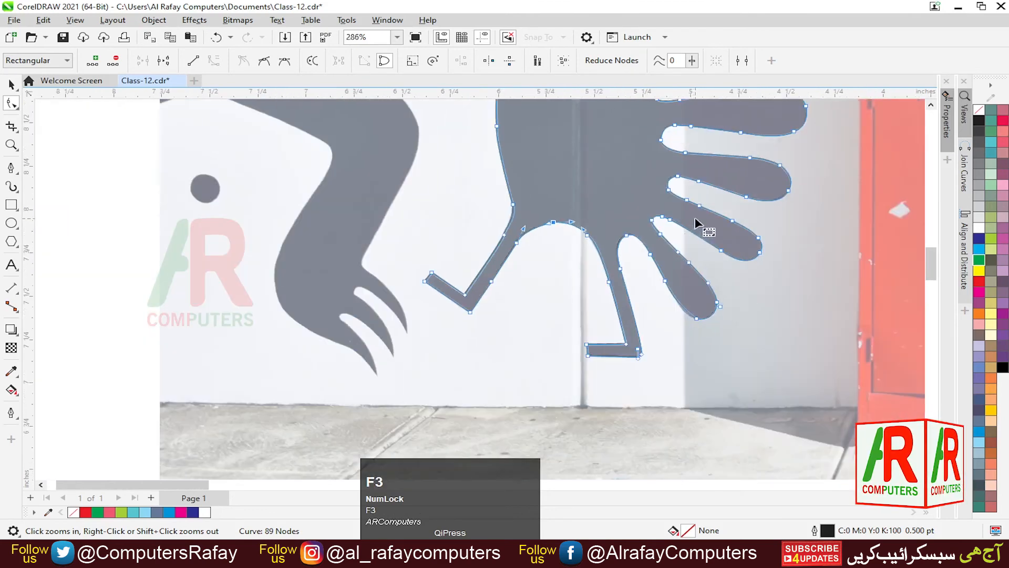
key(F2)
drag(751, 217, 674, 124)
key(F3)
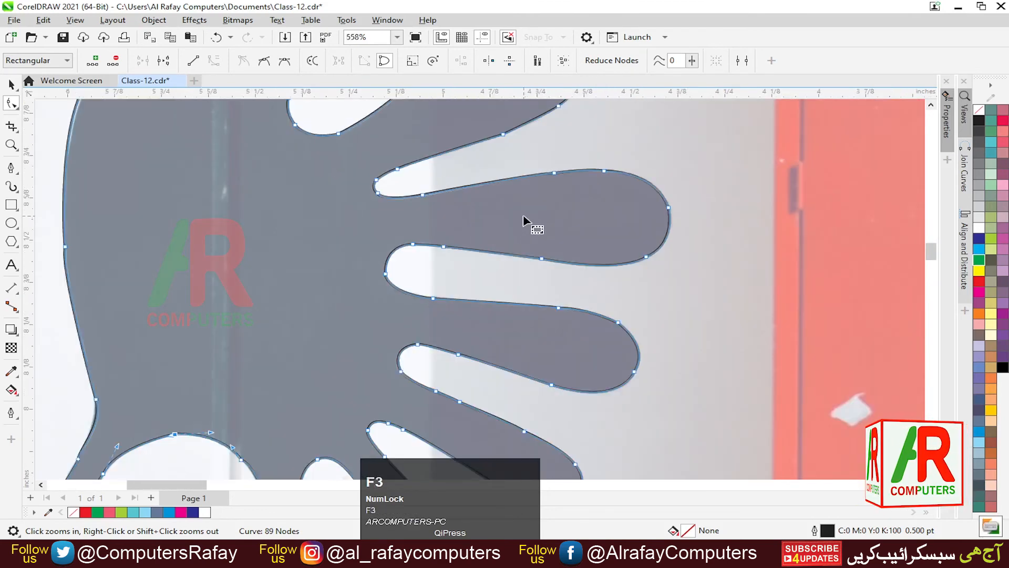
key(F2)
drag(539, 223, 381, 69)
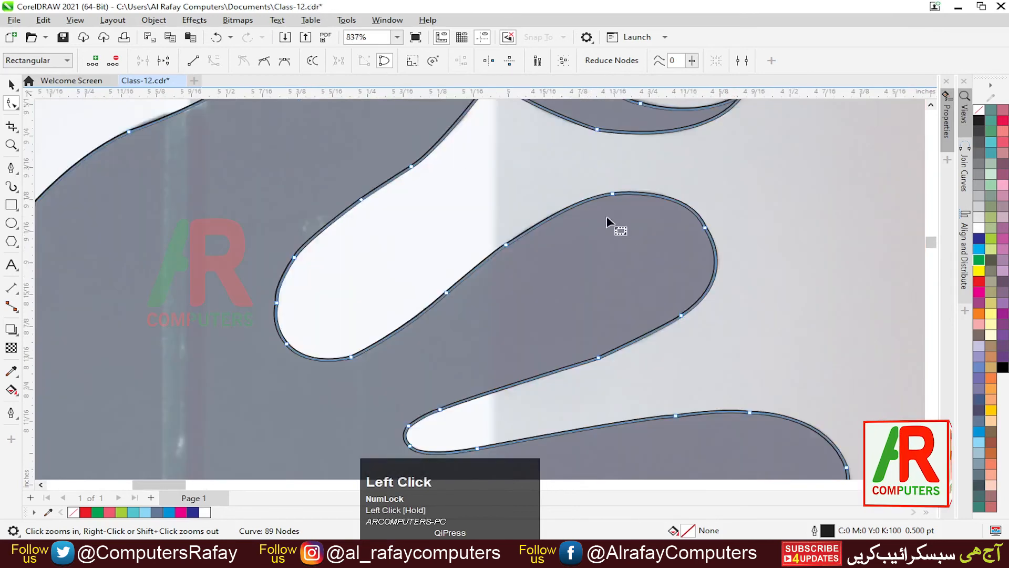
key(F3)
key(F2)
drag(711, 229, 474, 79)
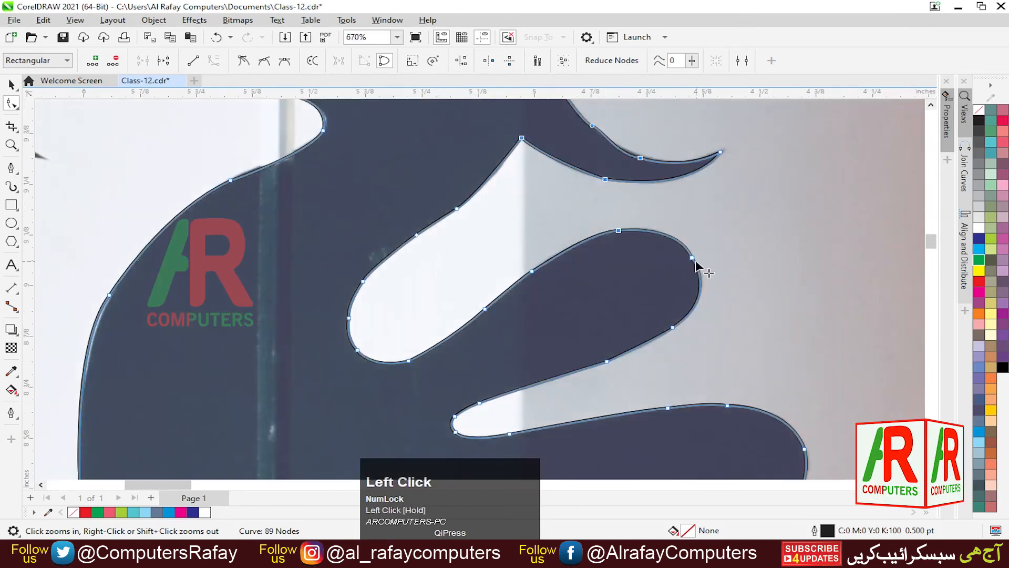
Adjust the node handles along the upper edge of the pointed head crest so the curve bends smoothly along the photo.
drag(565, 112, 717, 241)
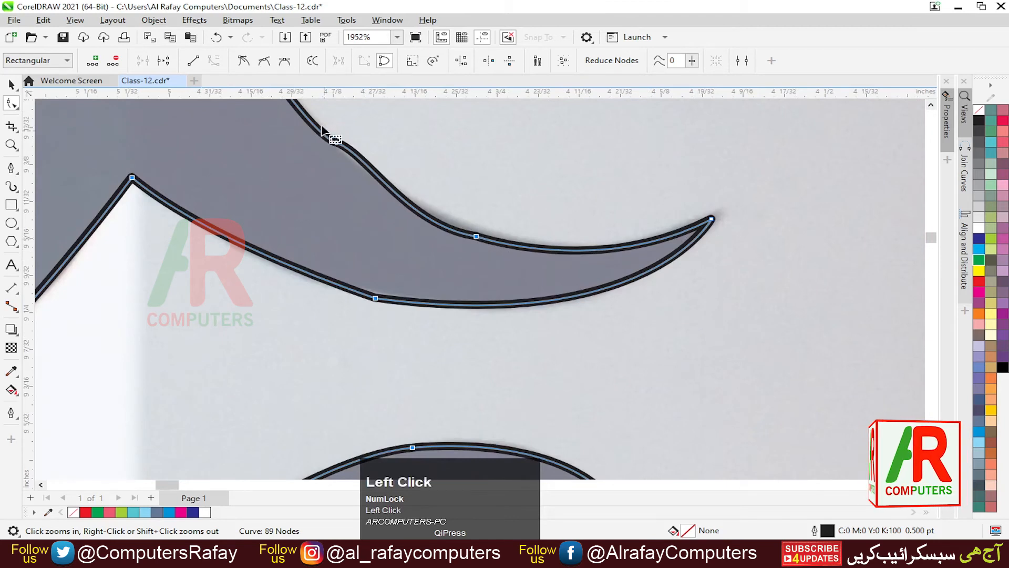
drag(533, 254, 534, 254)
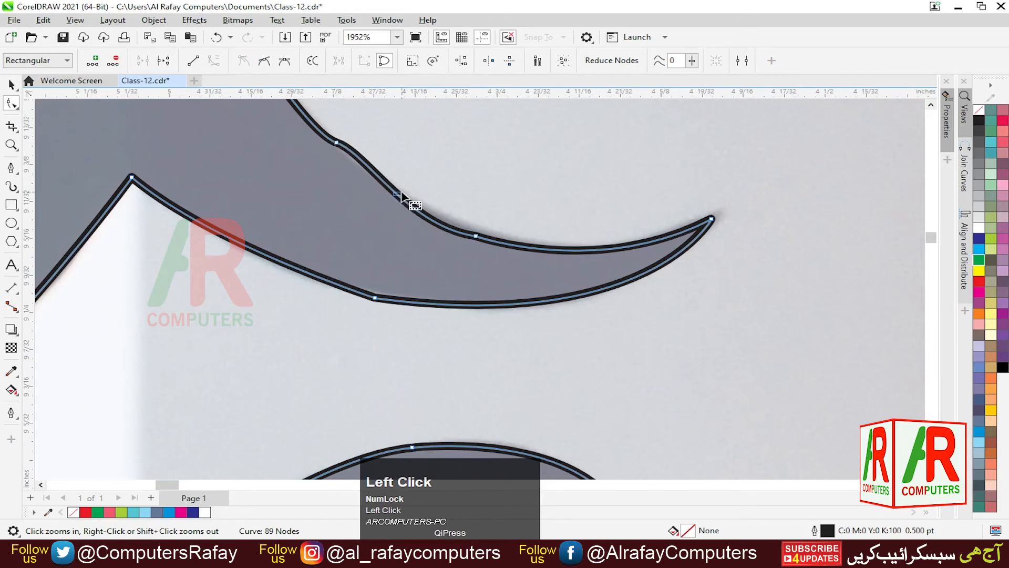
click(337, 141)
mouse_move(362, 156)
mouse_down()
mouse_move(374, 166)
mouse_move(367, 161)
mouse_up()
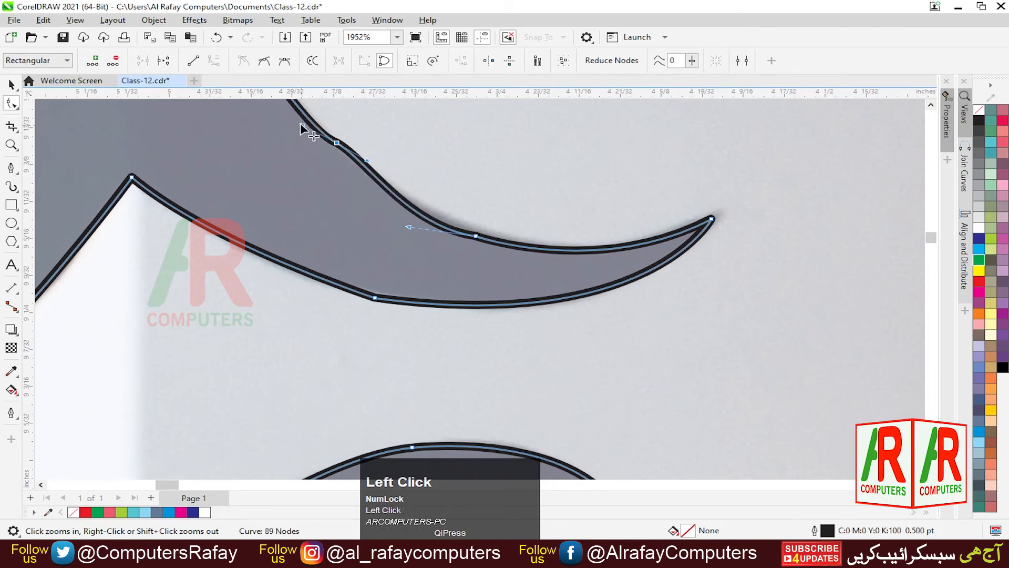
drag(302, 125, 288, 115)
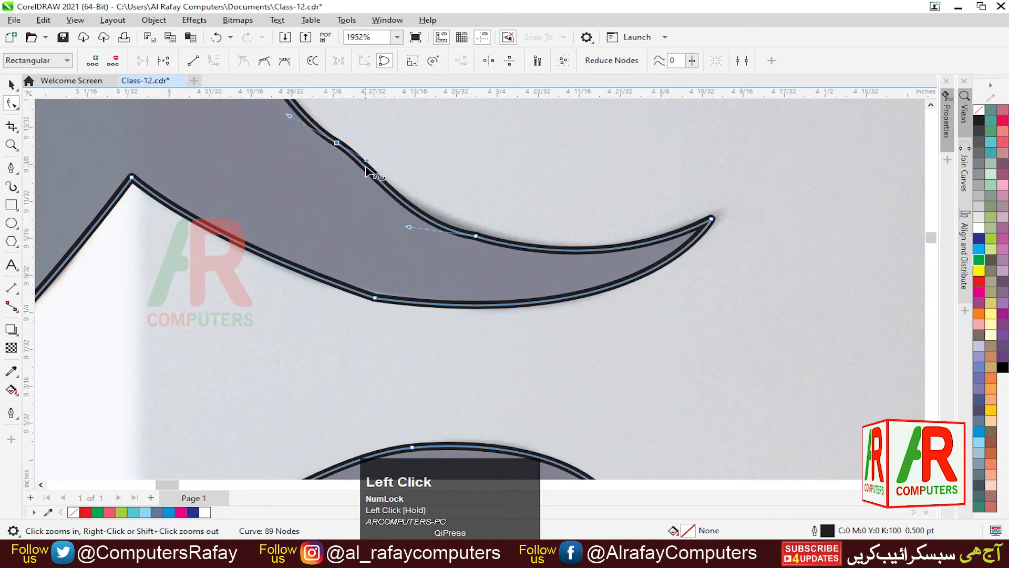
drag(367, 161, 365, 161)
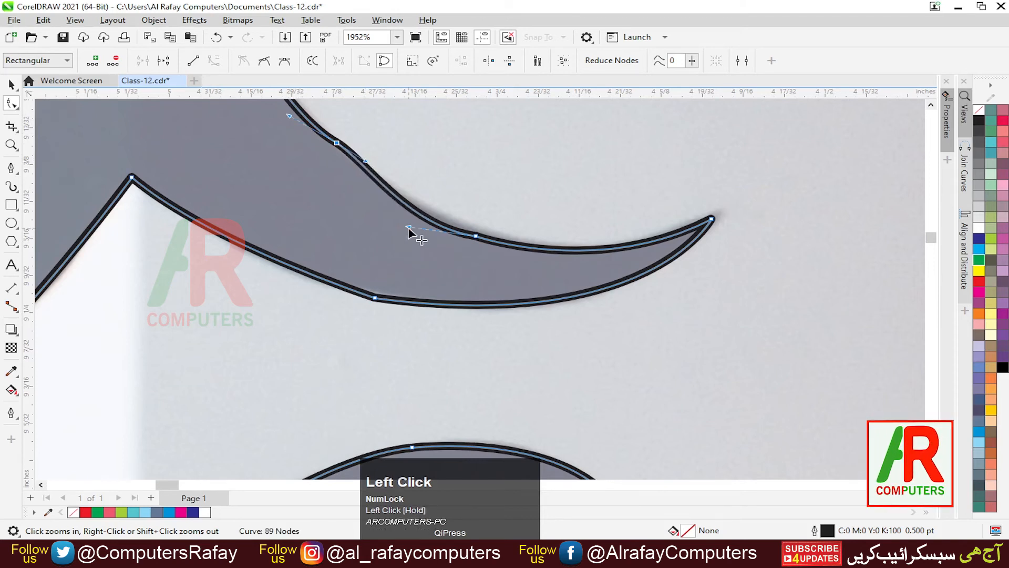
drag(408, 228, 380, 184)
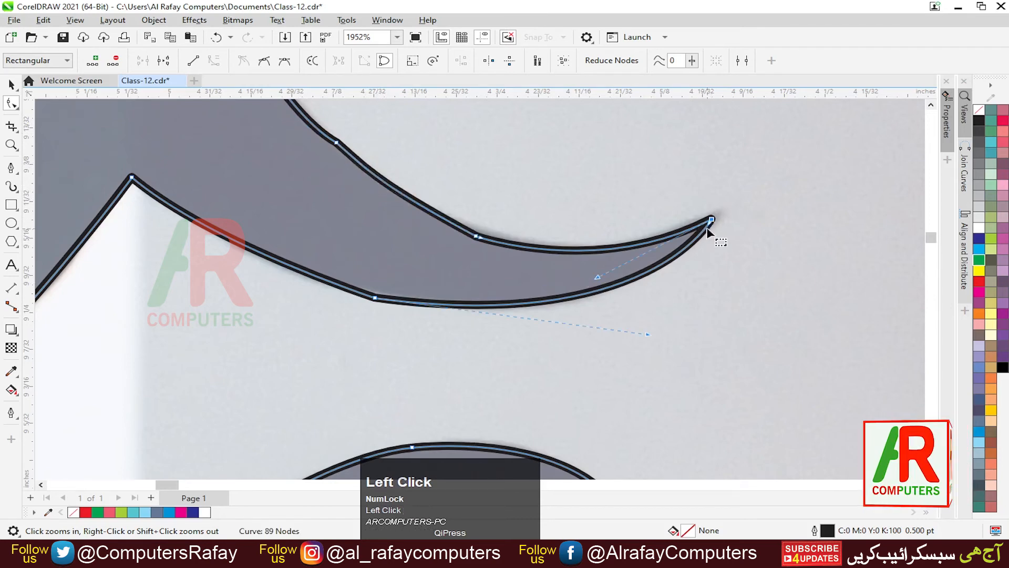
Move the open beak's upper inner corner node outward and shift the upper beak's lower edge onto the photo's edge.
key(F4)
drag(79, 146, 288, 288)
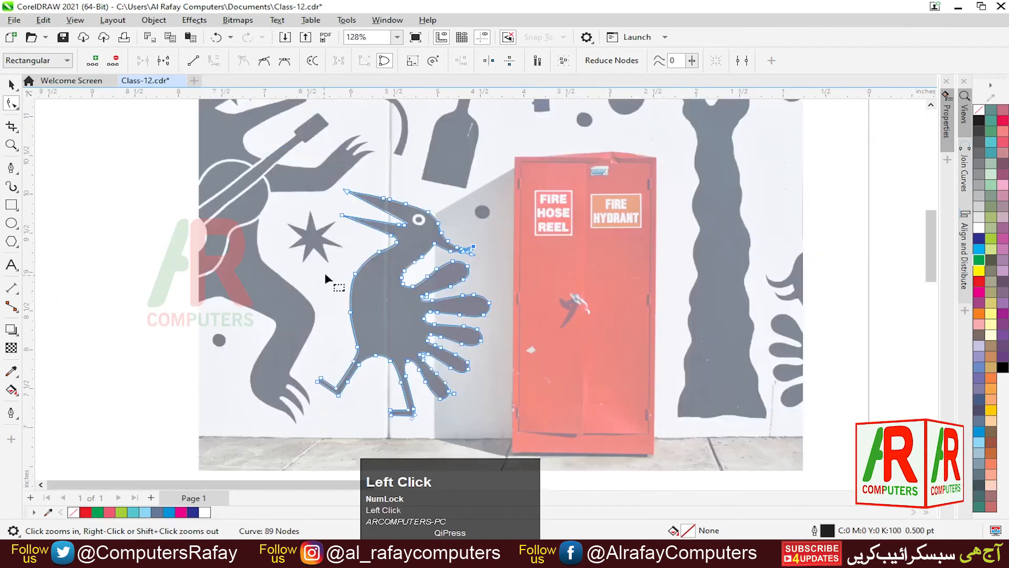
click(11, 84)
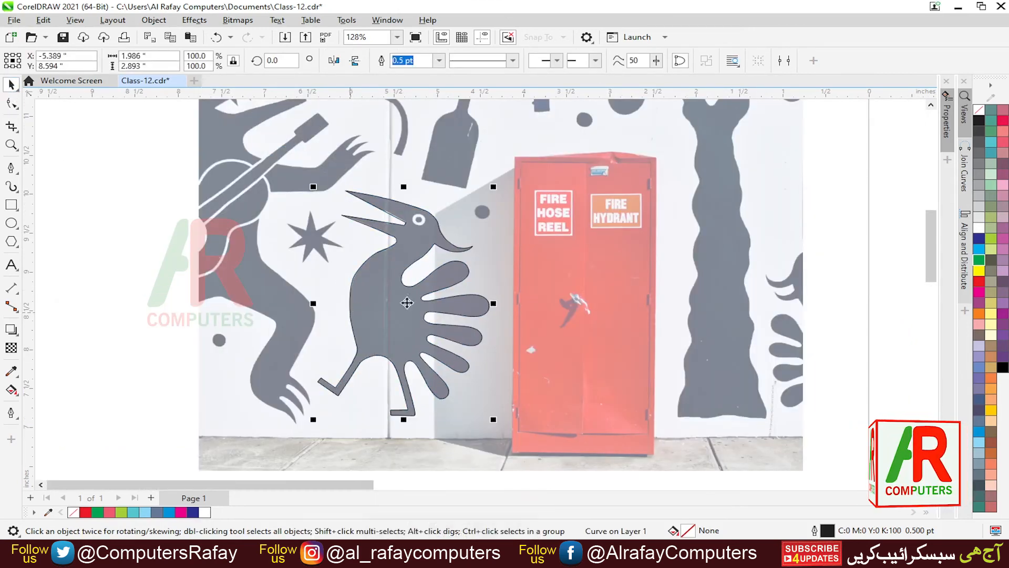
key(F2)
drag(398, 204, 460, 249)
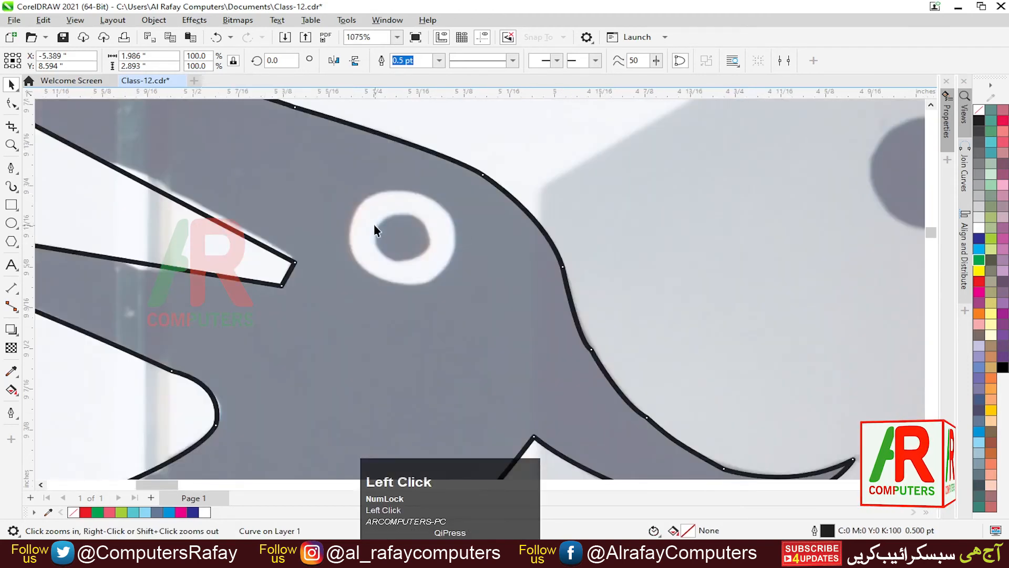
click(11, 103)
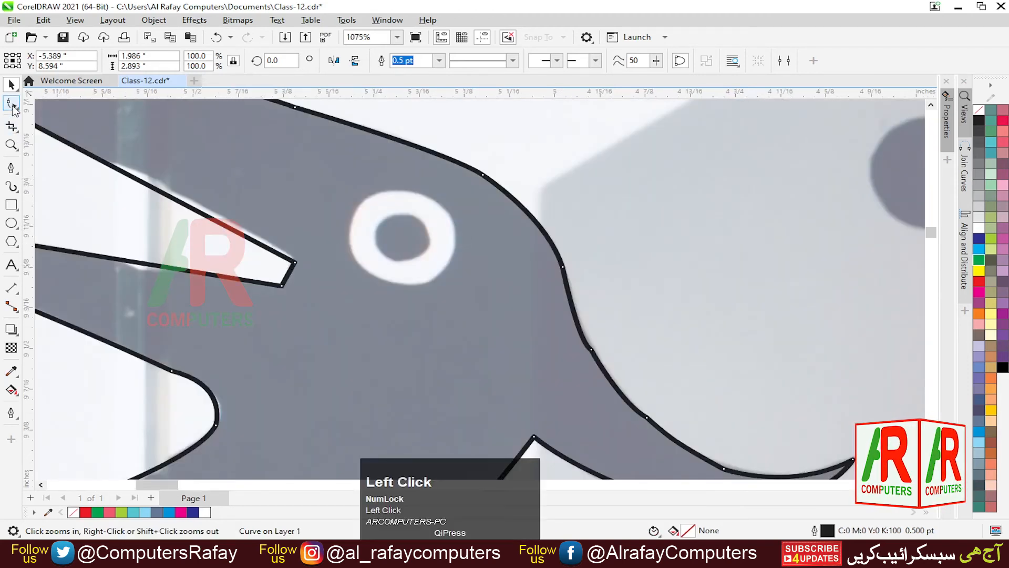
click(294, 263)
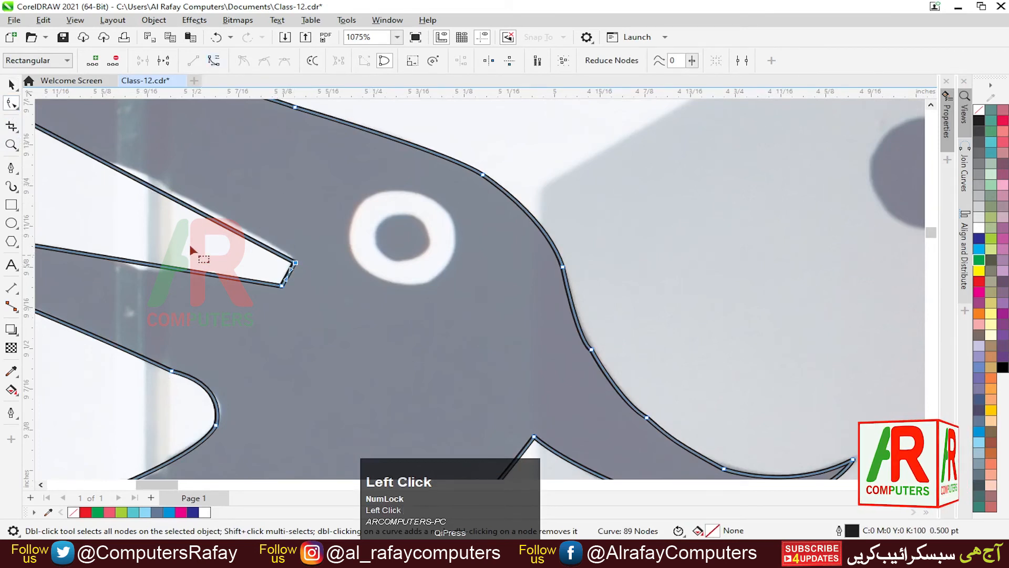
drag(188, 208, 192, 203)
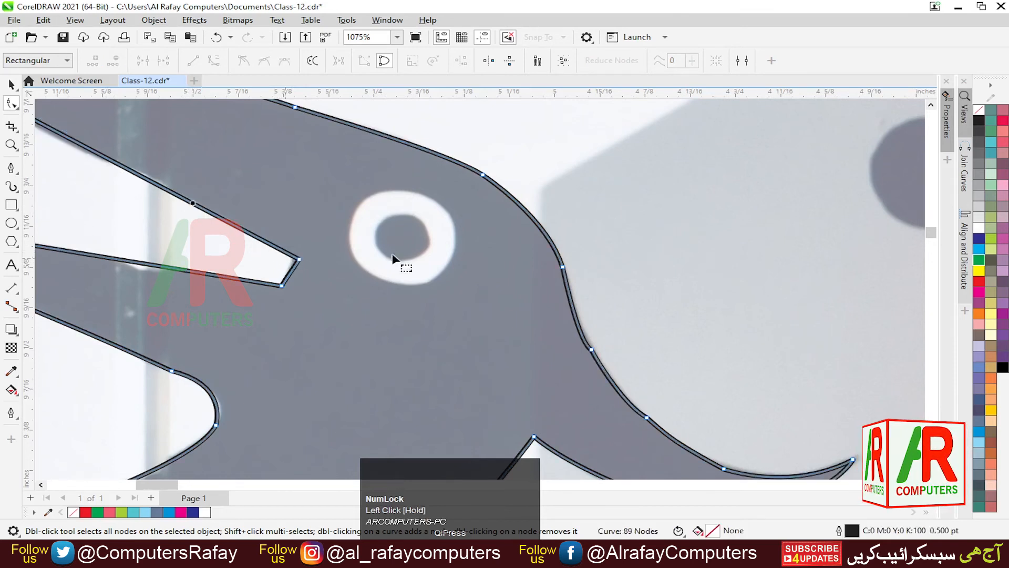
key(space)
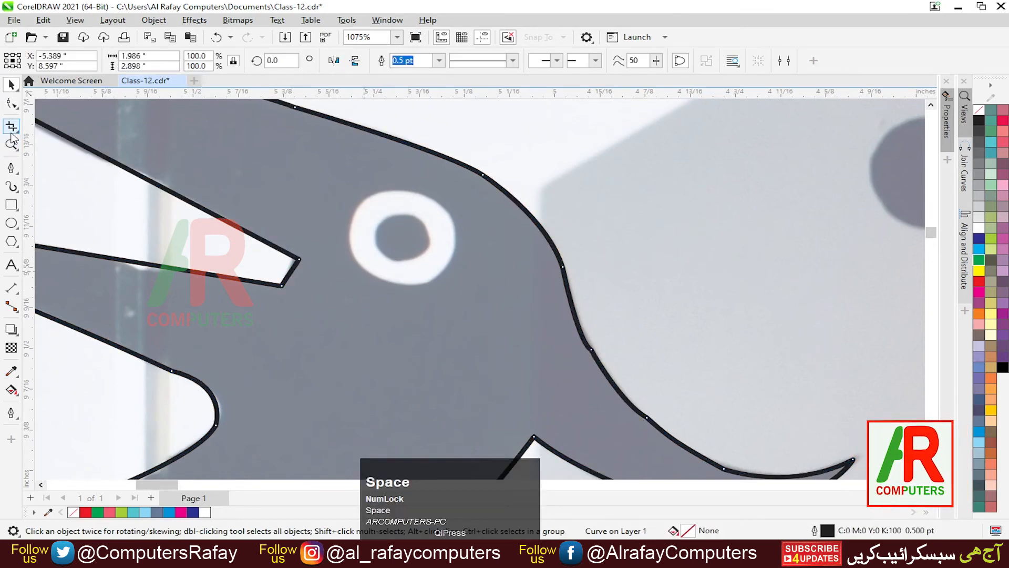
Draw a circle about 0.147 inches wide over the bird's eye and add a concentric copy about 0.072 inches wide for the pupil.
click(12, 222)
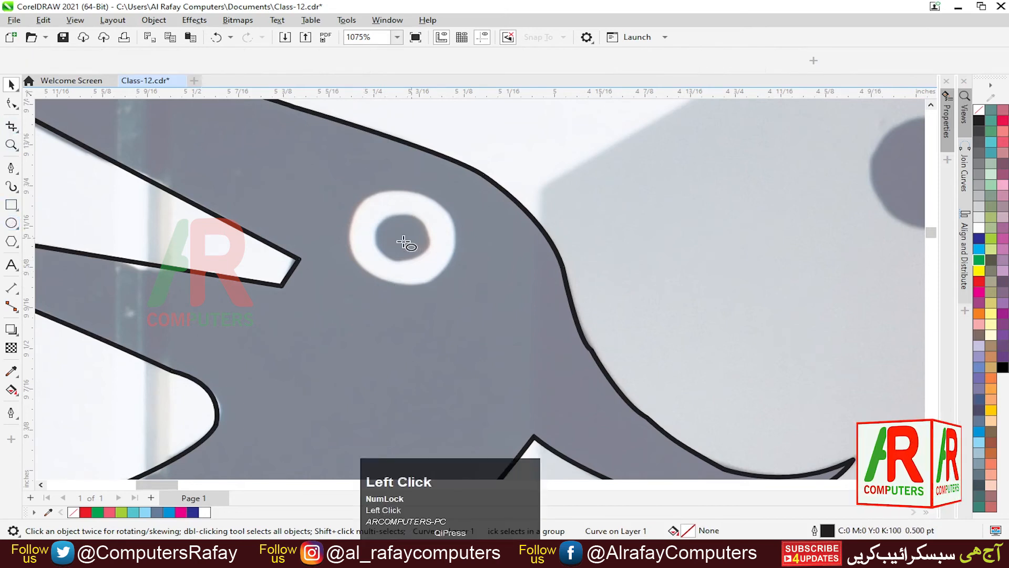
drag(352, 197, 459, 291)
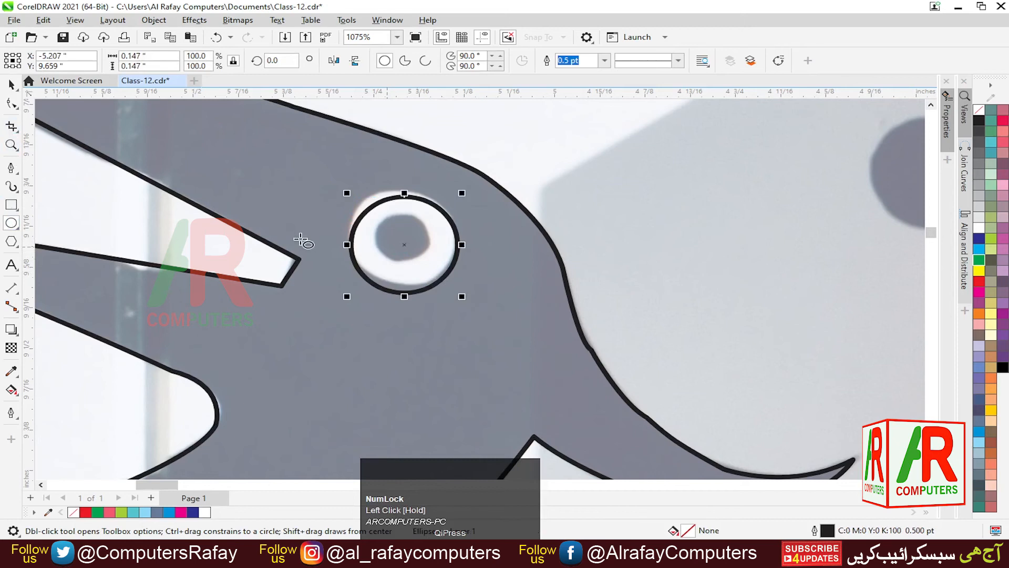
click(12, 84)
mouse_move(402, 243)
mouse_down()
mouse_move(401, 233)
mouse_move(403, 249)
mouse_up()
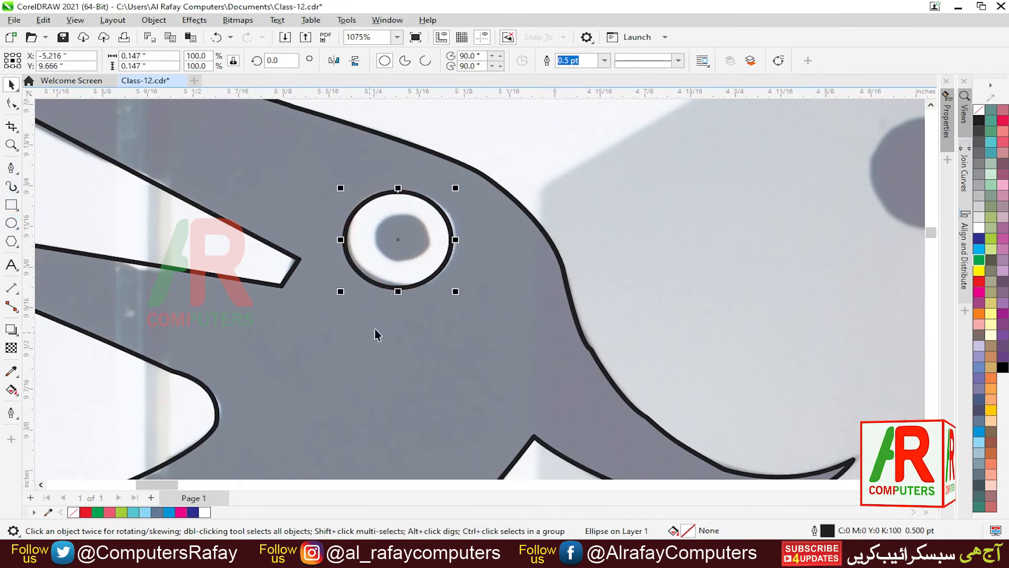
drag(456, 292, 428, 272)
shift+right_click(427, 270)
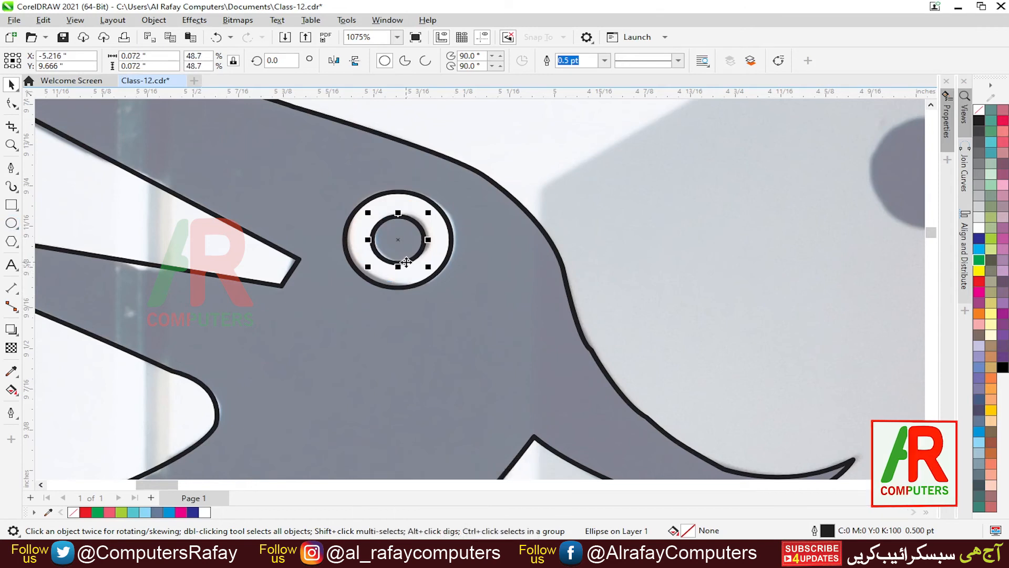
Combine the two eye circles into a single ring with a white fill and no outline.
shift+click(425, 286)
shift+click(419, 282)
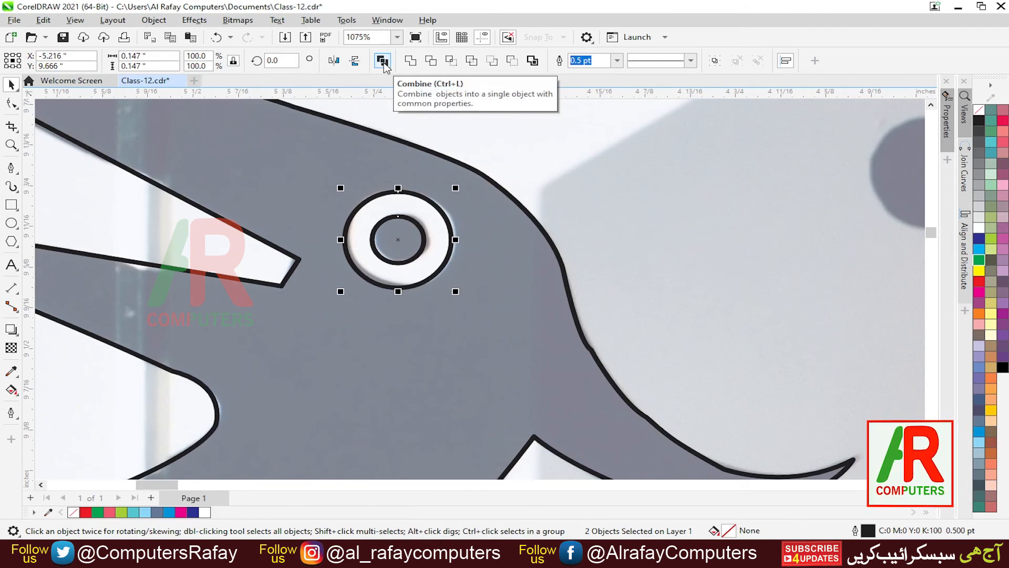
click(382, 61)
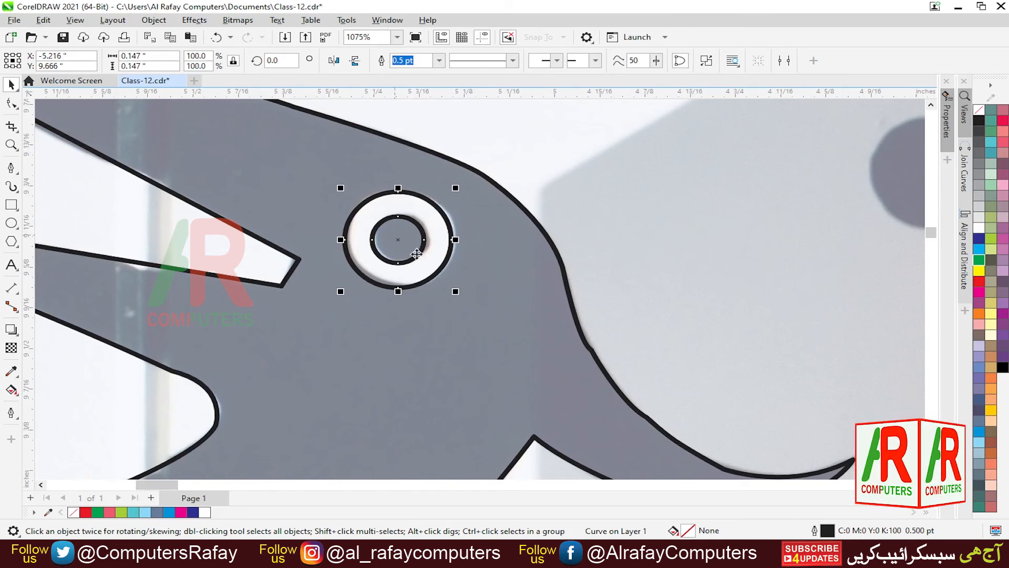
click(979, 227)
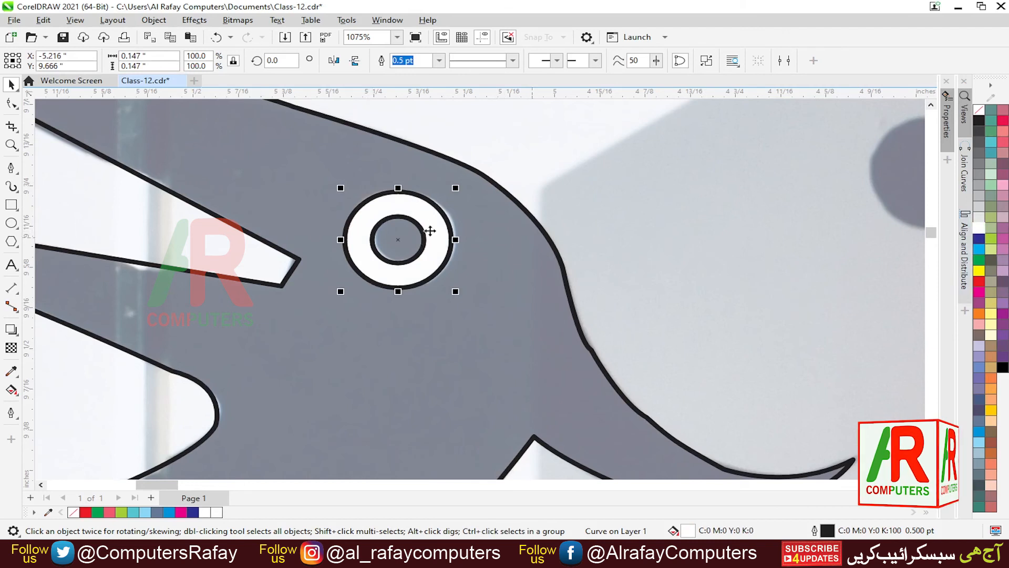
right_click(979, 110)
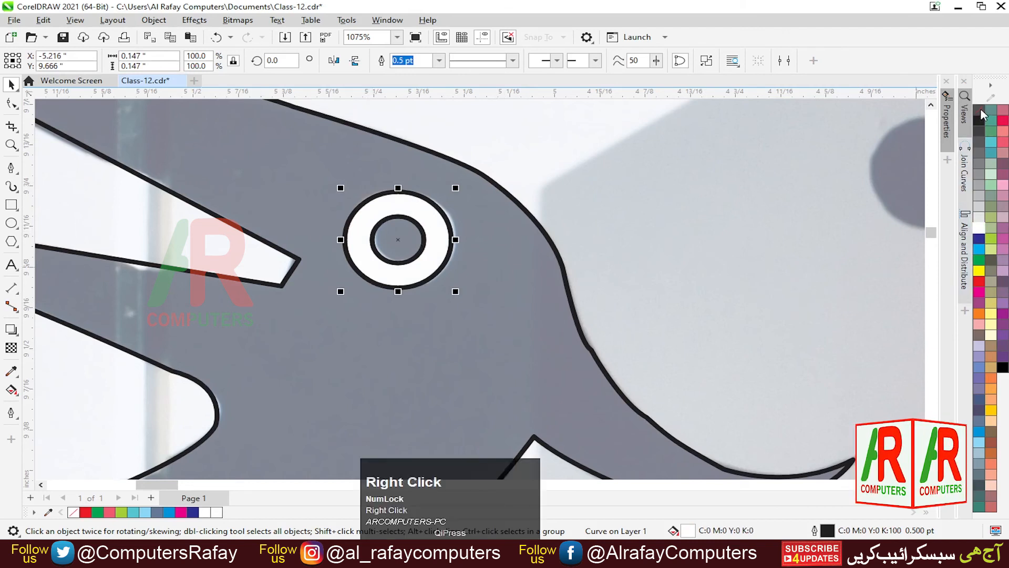
Fill the traced bird shape with 80% black and remove its outline.
click(545, 231)
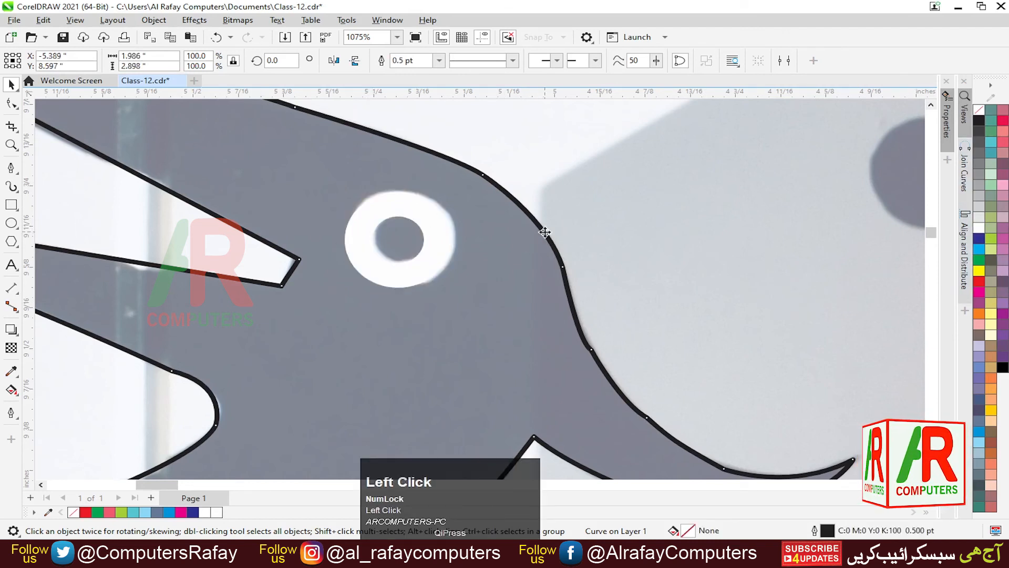
click(980, 147)
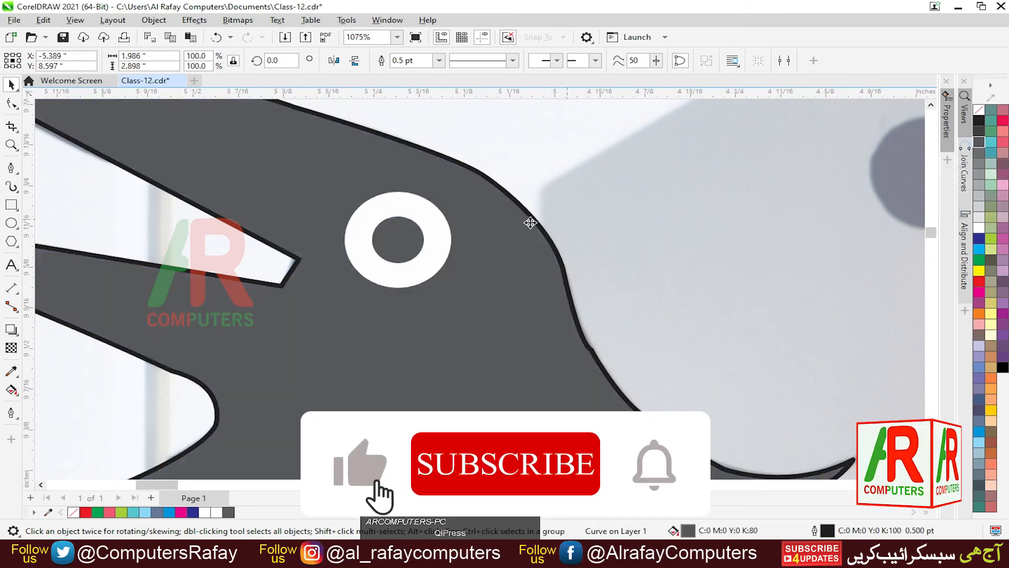
click(530, 221)
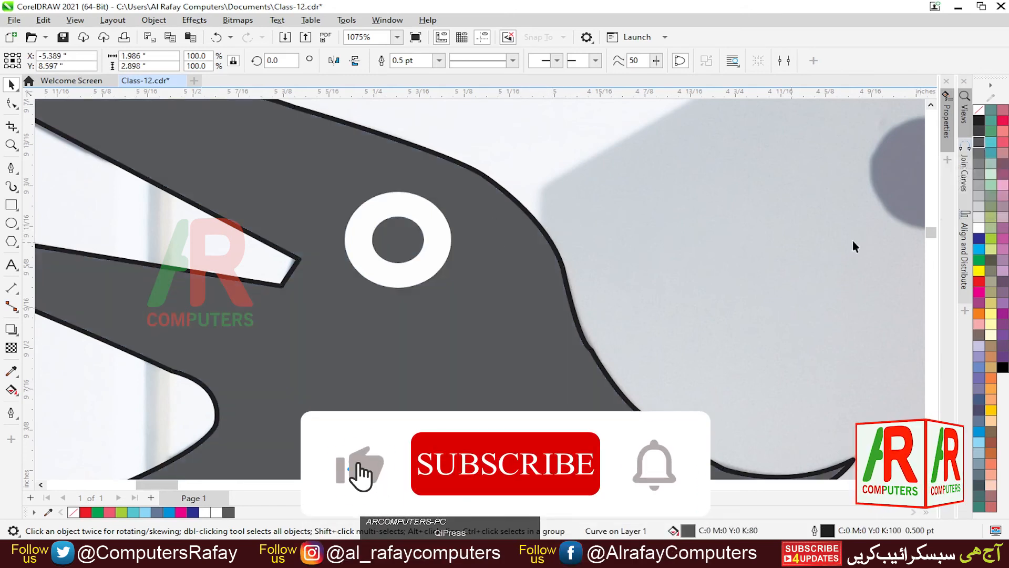
right_click(979, 109)
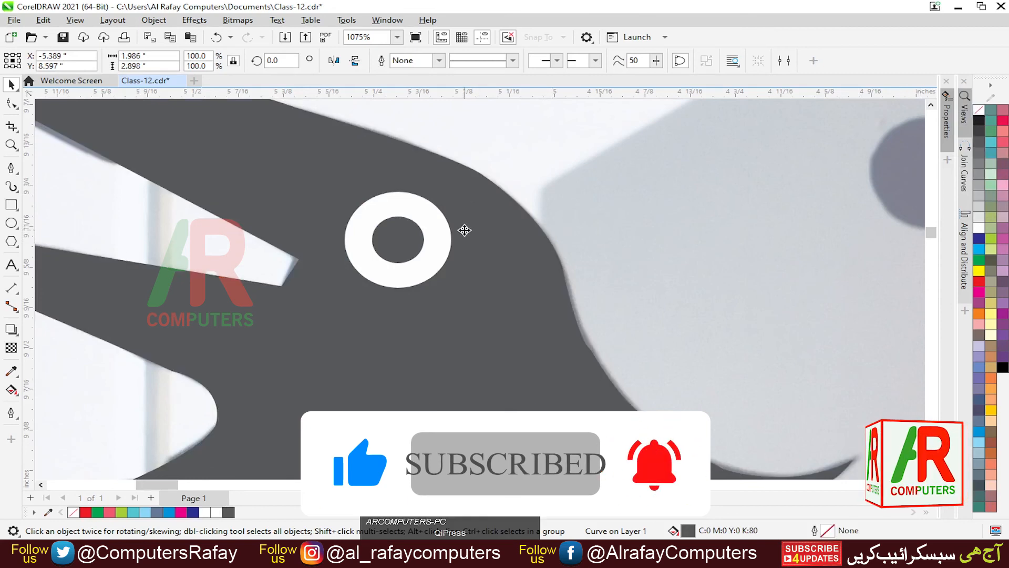
key(F4)
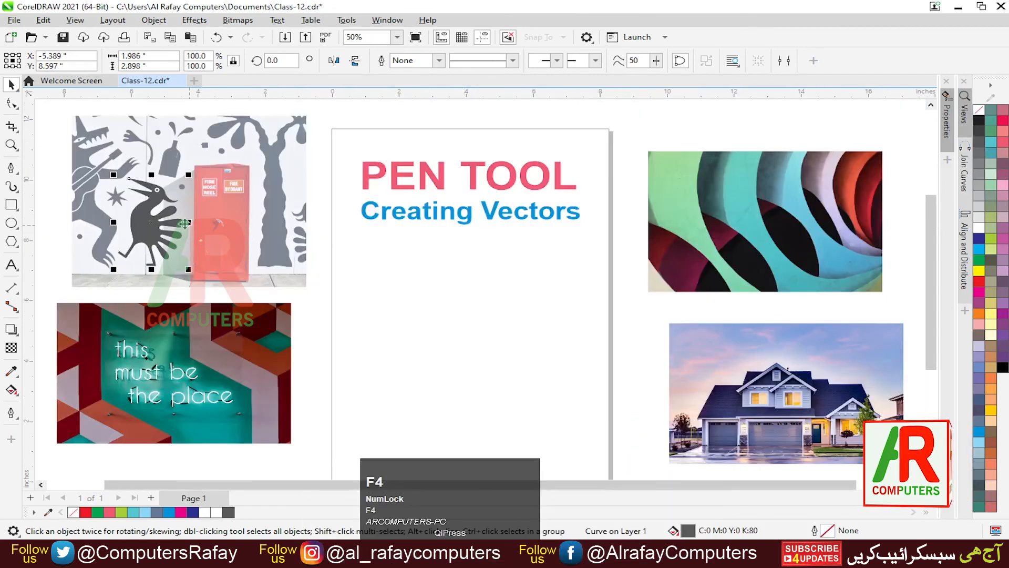
key(F2)
drag(92, 165, 665, 334)
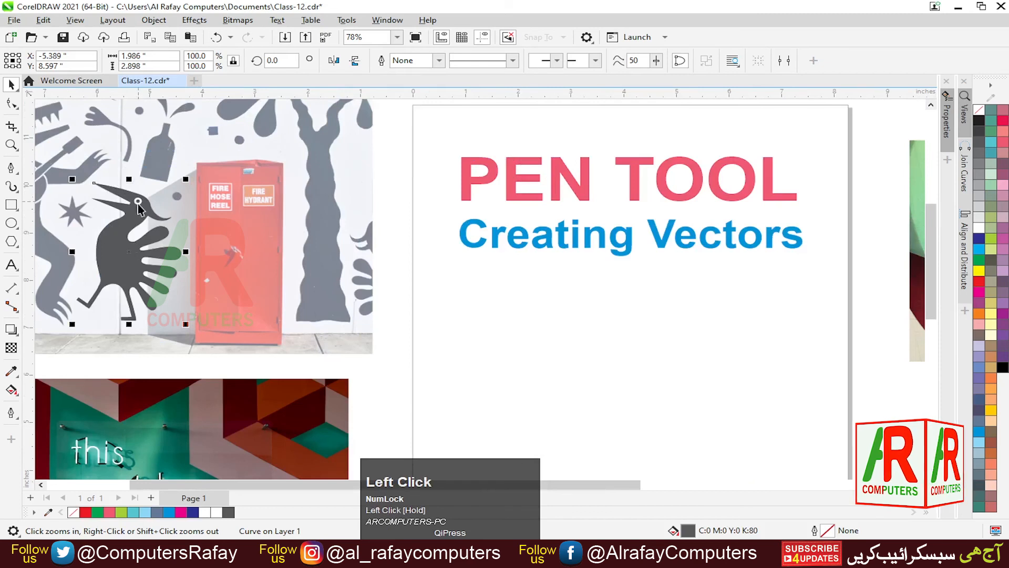
Move the bird together with its eye ring off the photo onto the page below the Creating Vectors heading, at about X 3.8, Y 6.6 inches.
drag(418, 150, 50, 332)
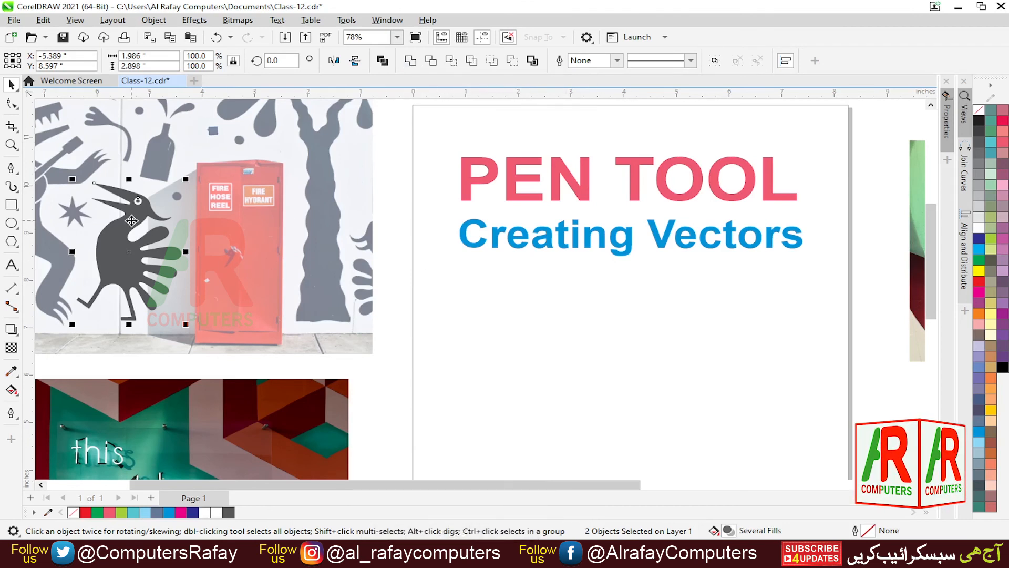
drag(156, 219, 627, 316)
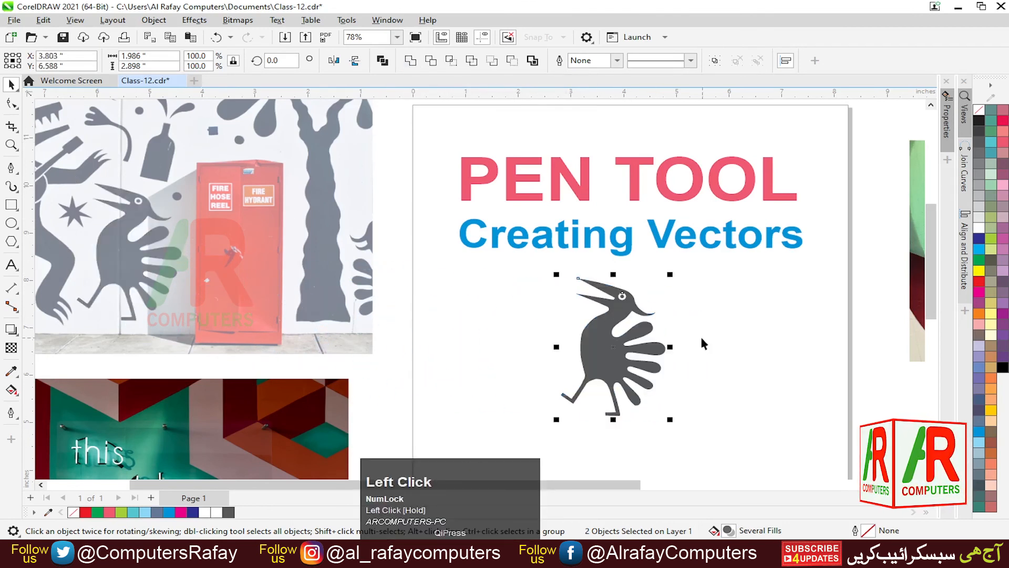
key(shift+F2)
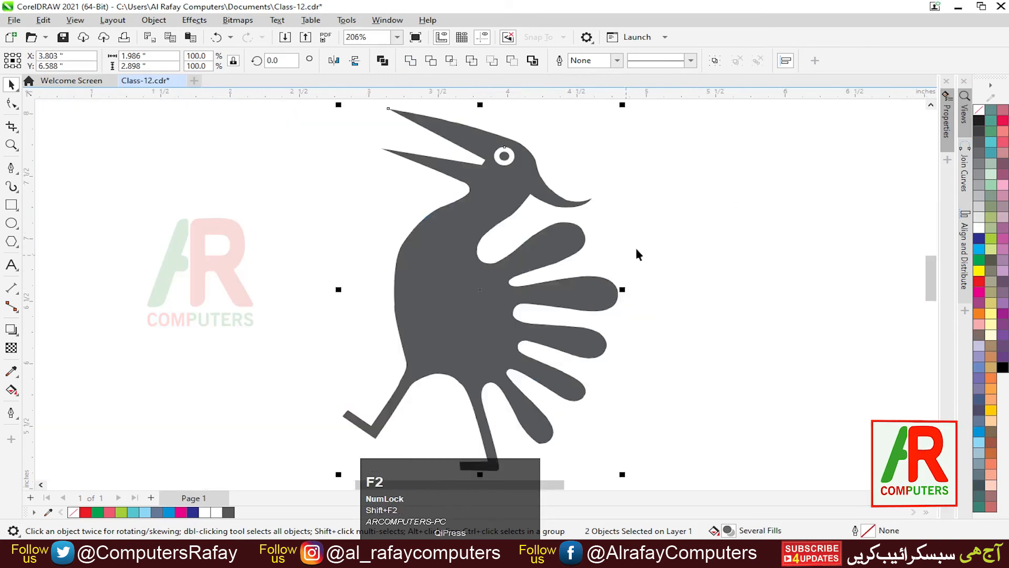
click(652, 241)
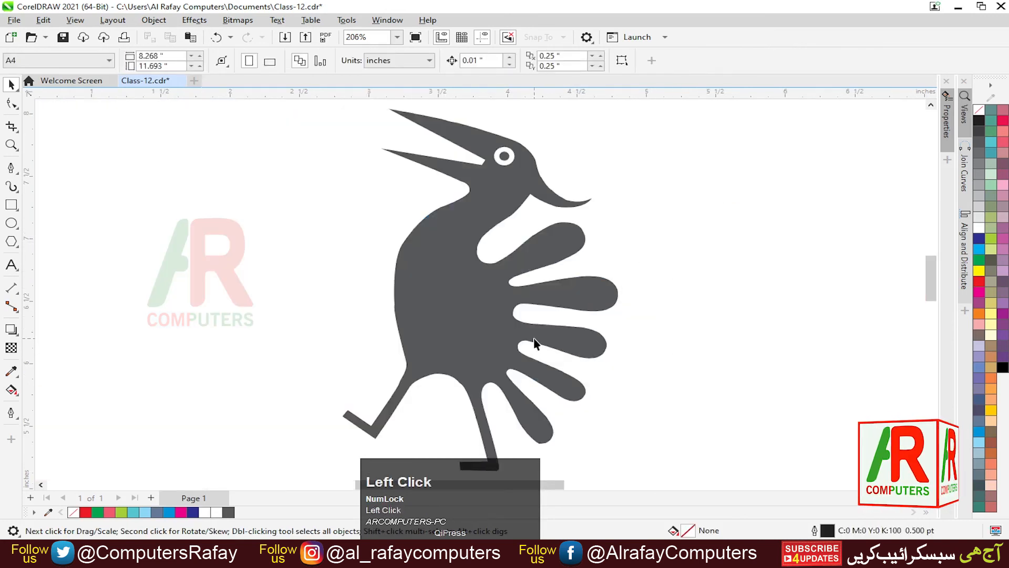
Try purple, pink, magenta, red and cyan fills on the bird's body, and settle on blue (C:100 M:100 Y:0 K:0).
click(431, 292)
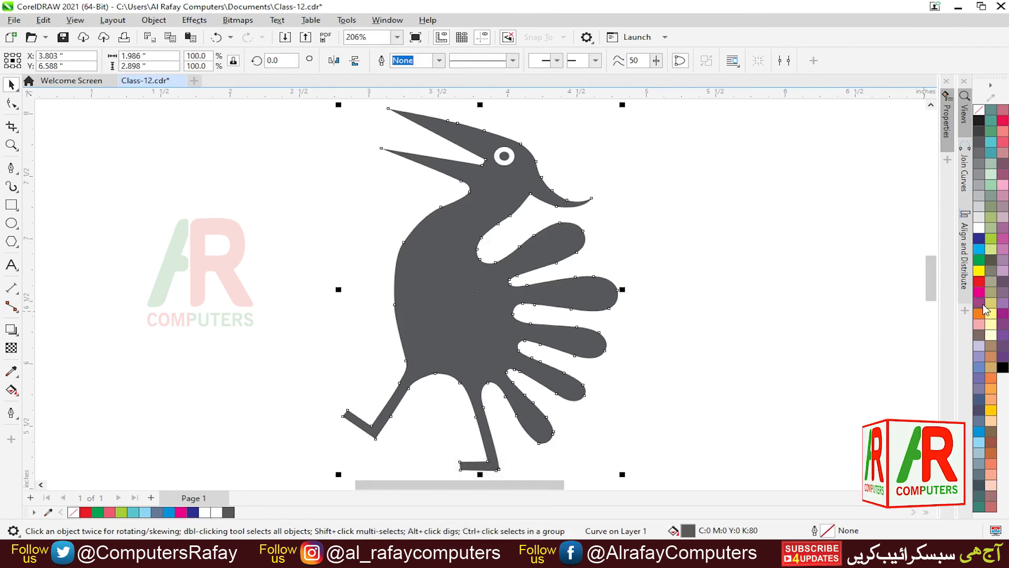
click(1002, 239)
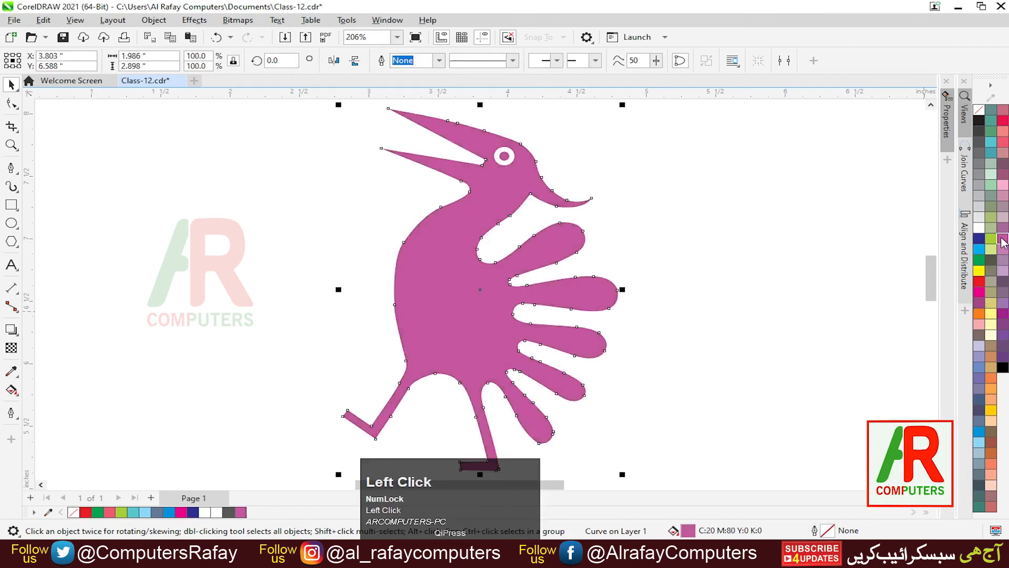
click(1002, 141)
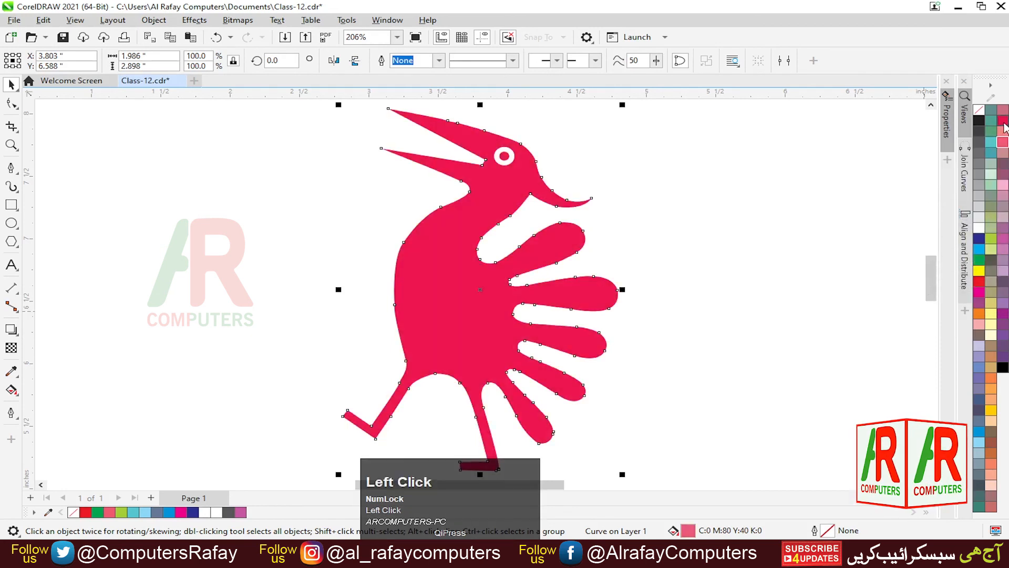
click(980, 290)
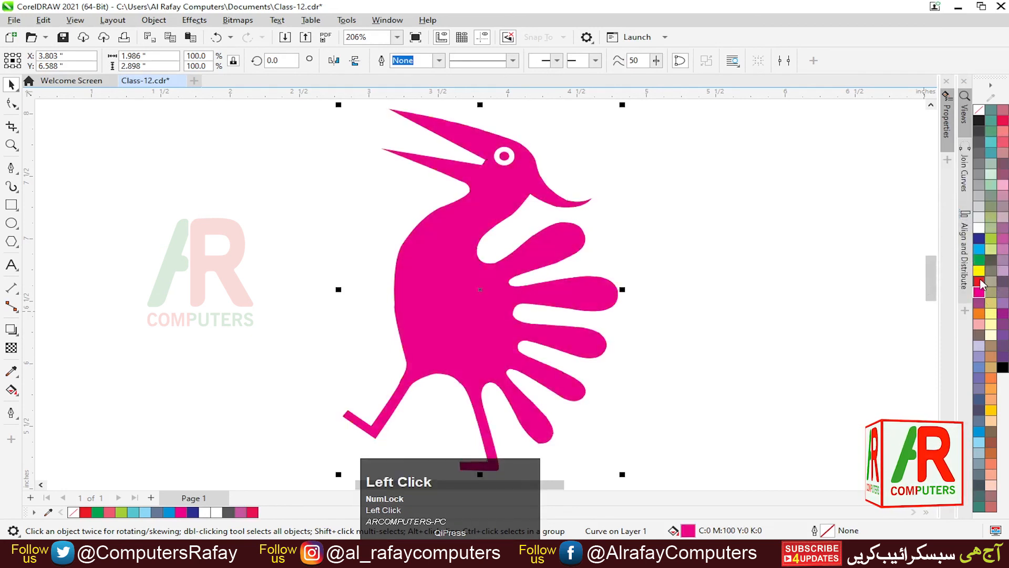
click(980, 281)
click(980, 250)
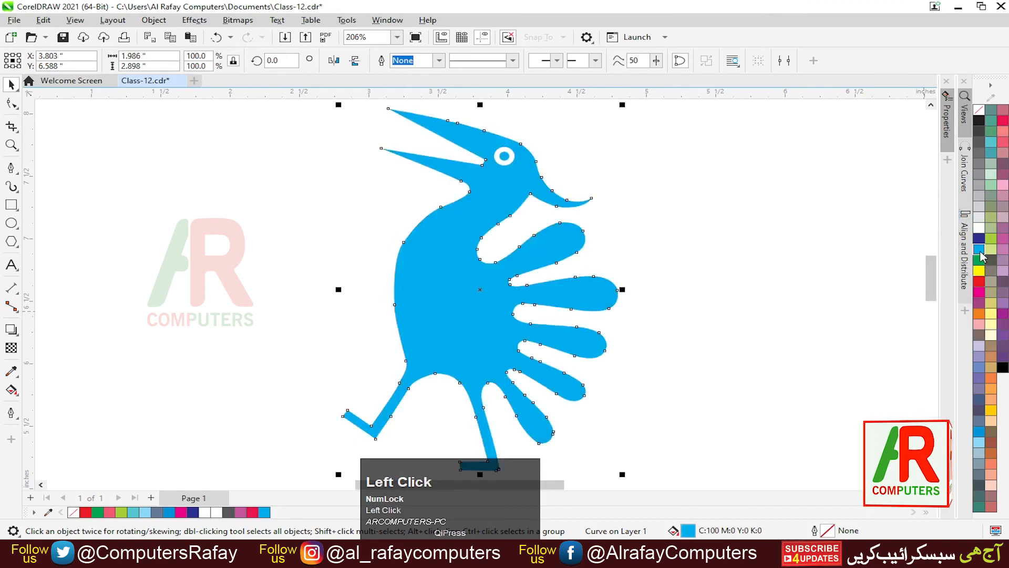
click(980, 239)
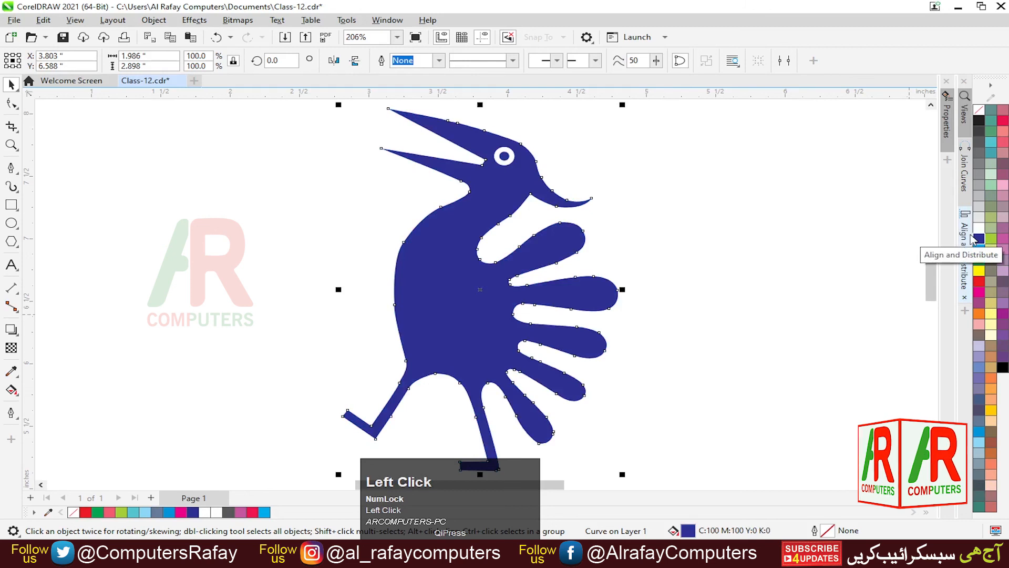
key(F3)
click(577, 339)
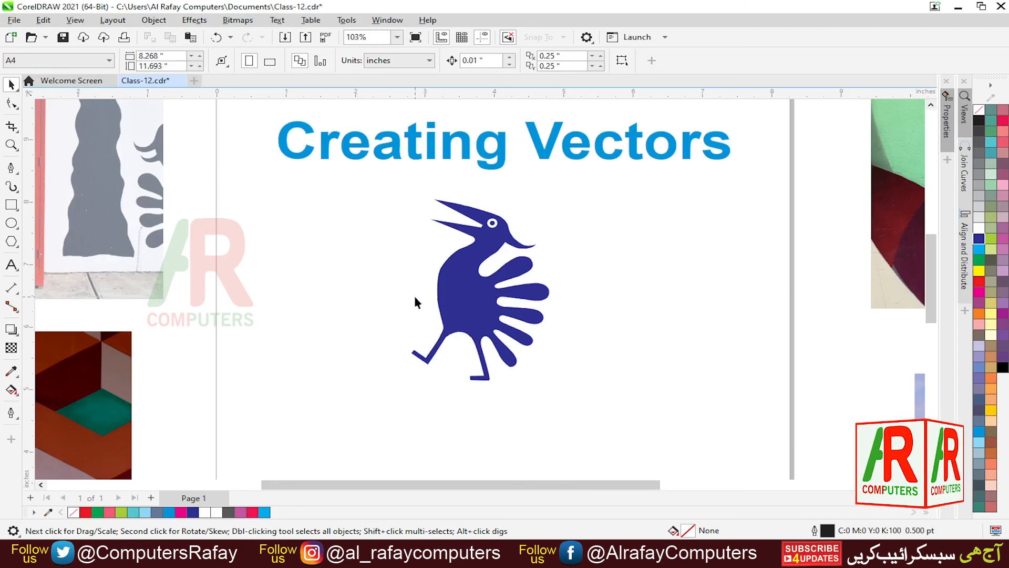
Examine the neon sign photo, the curved colour-band photo and the finished bird on the page up close.
key(F4)
key(F2)
click(244, 411)
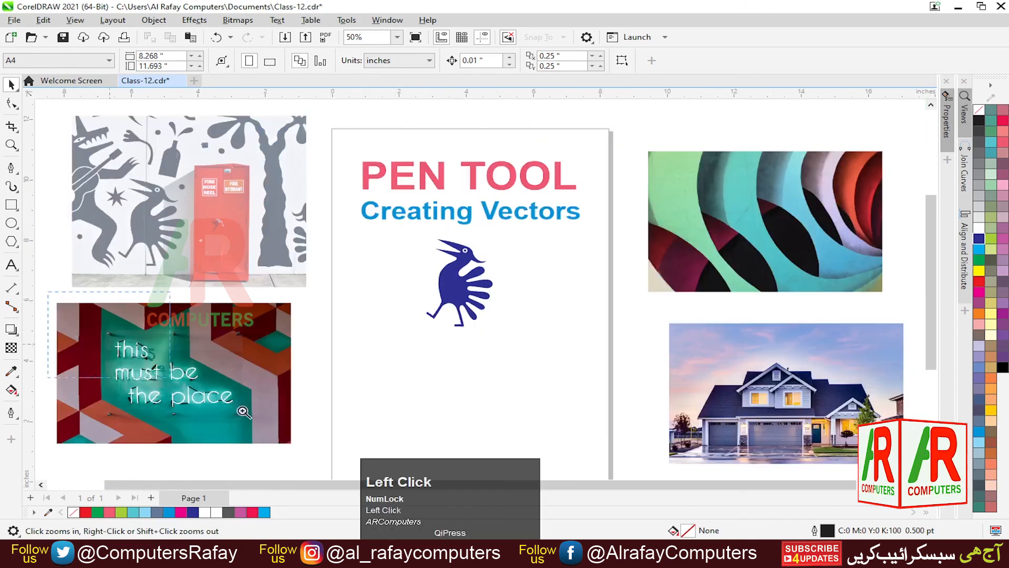
drag(244, 411, 374, 462)
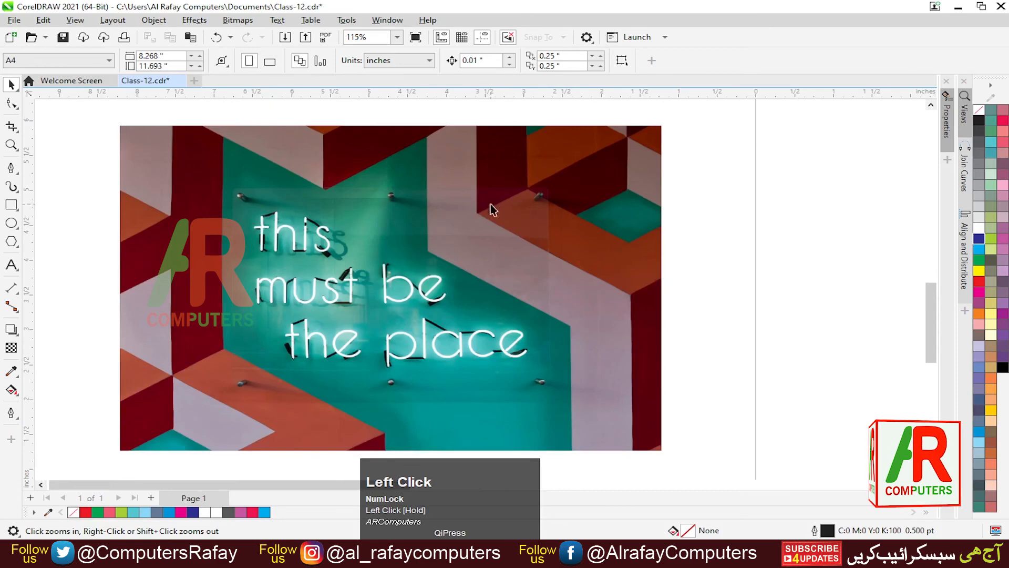
key(F4)
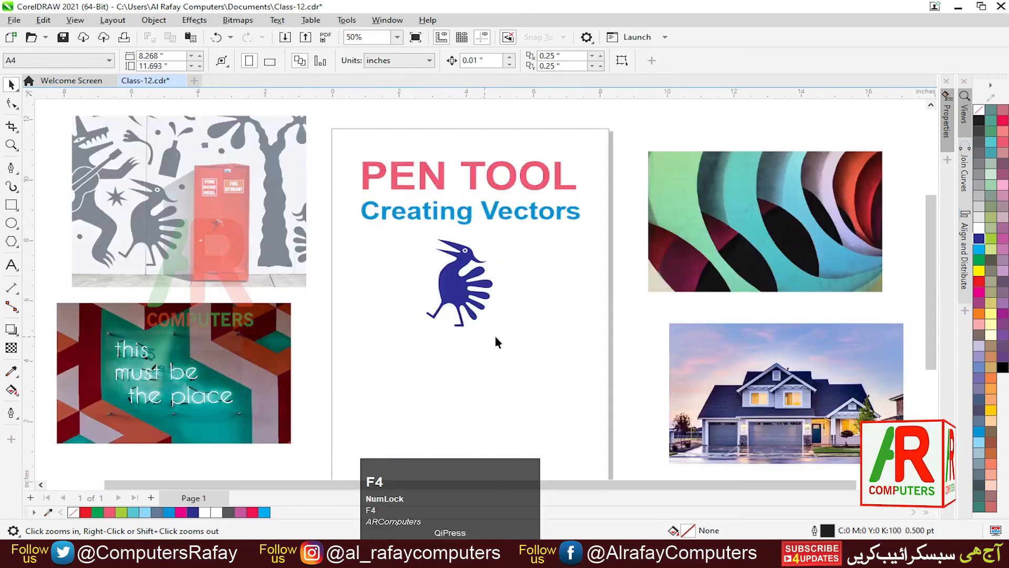
key(F2)
drag(628, 131, 917, 314)
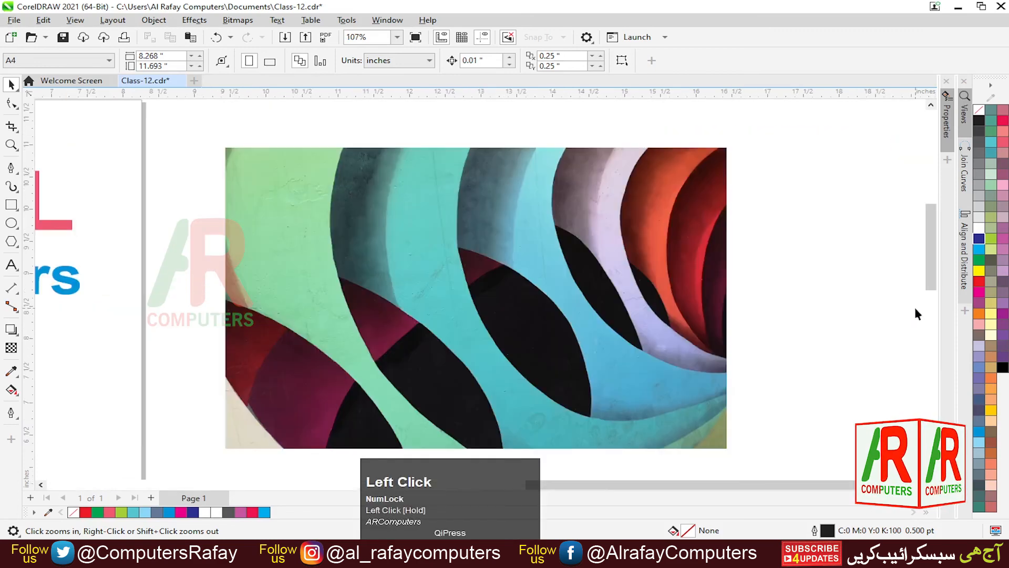
key(F4)
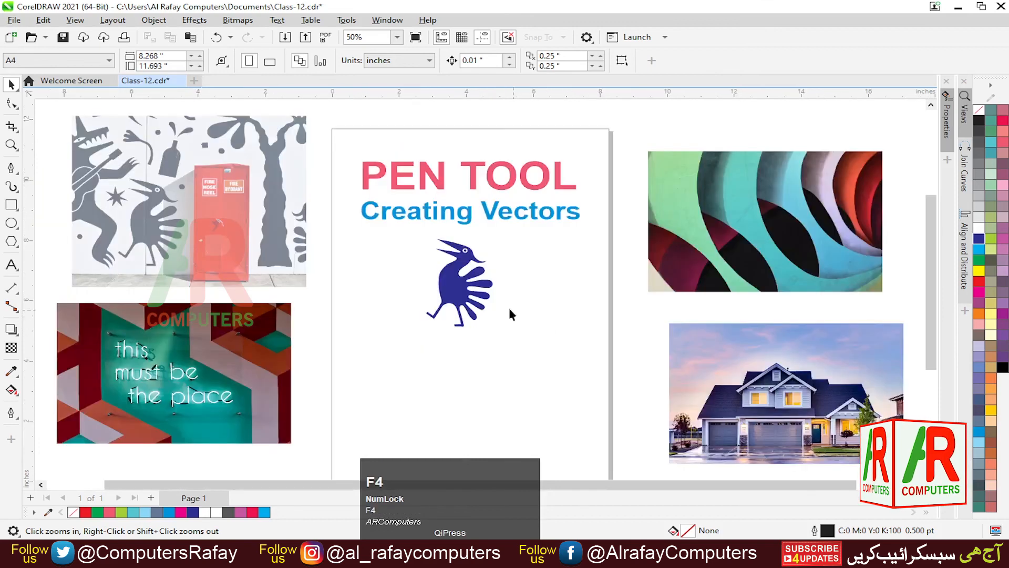
key(F2)
drag(396, 227, 499, 333)
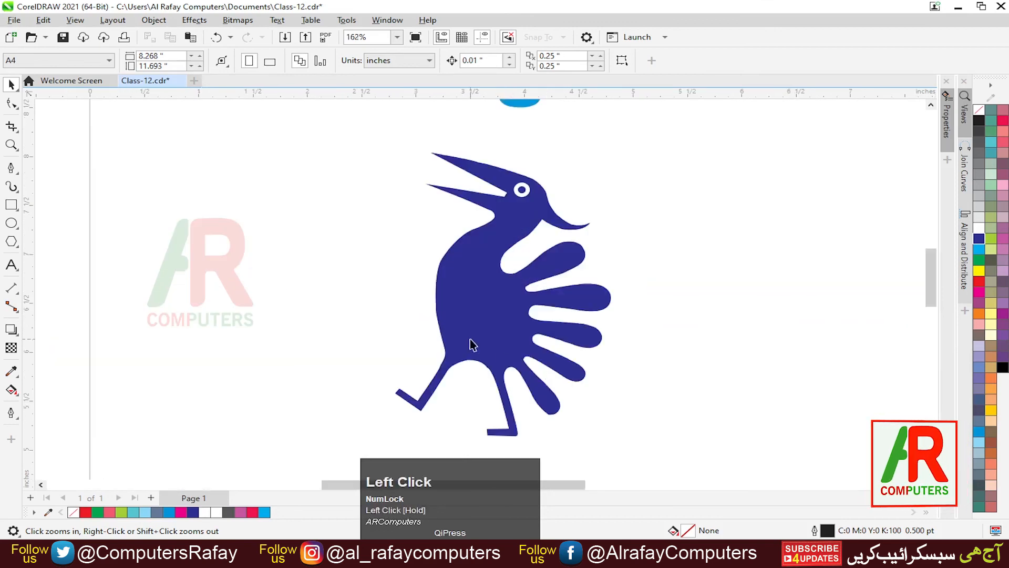